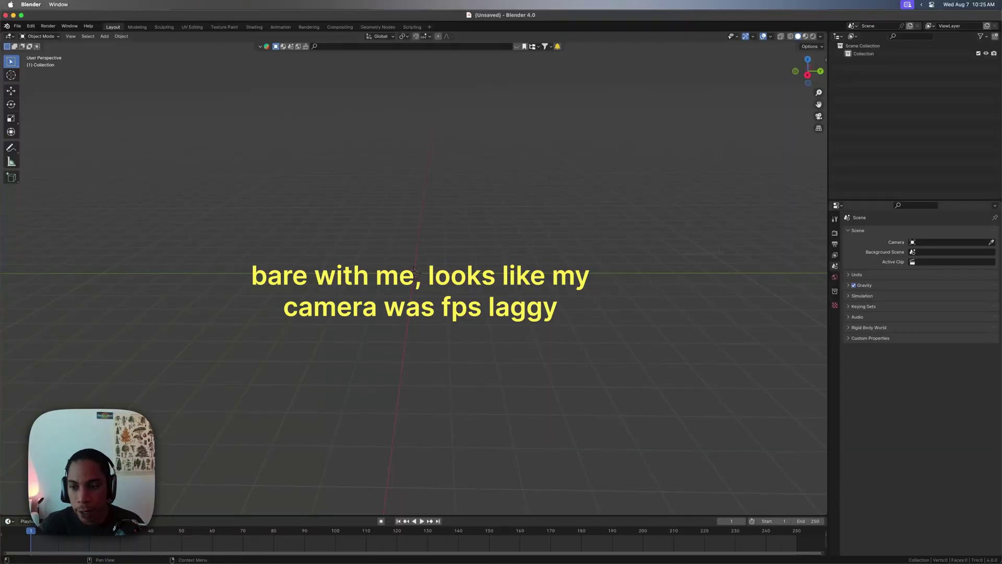
Step: Enable Ambient Occlusion, Bloom, Screen Space Reflections and Motion Blur in the EEVEE render settings
click(835, 233)
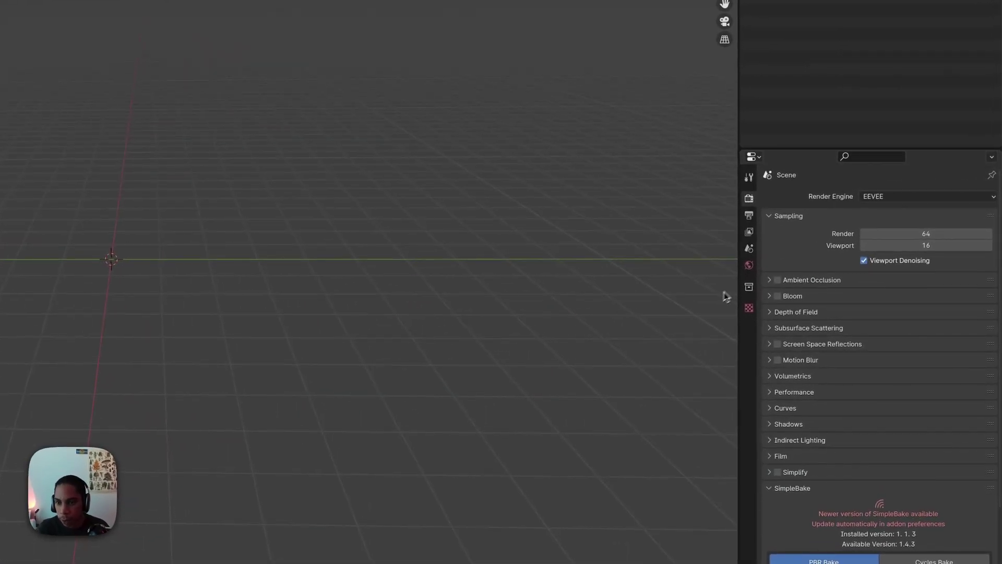
click(778, 282)
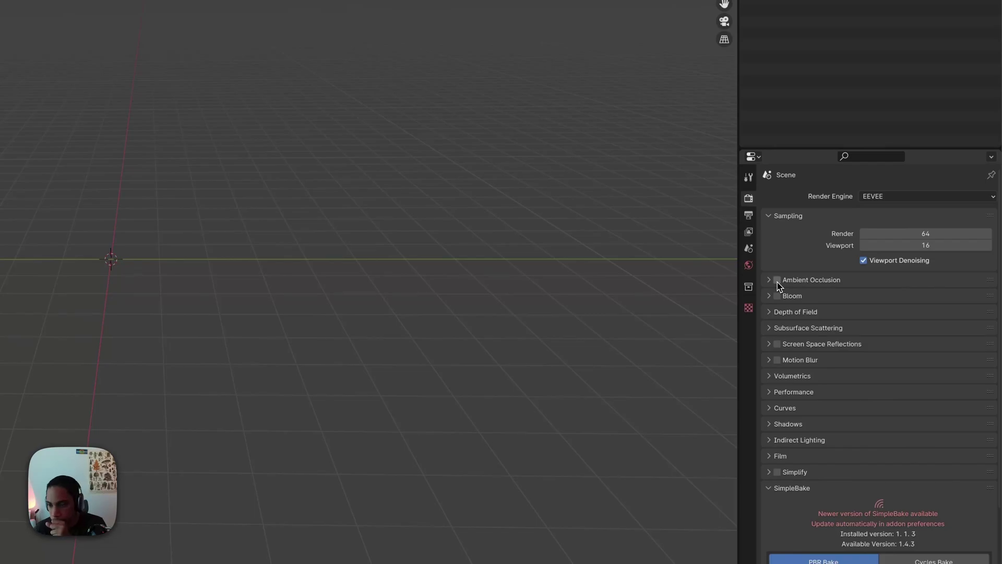
click(778, 297)
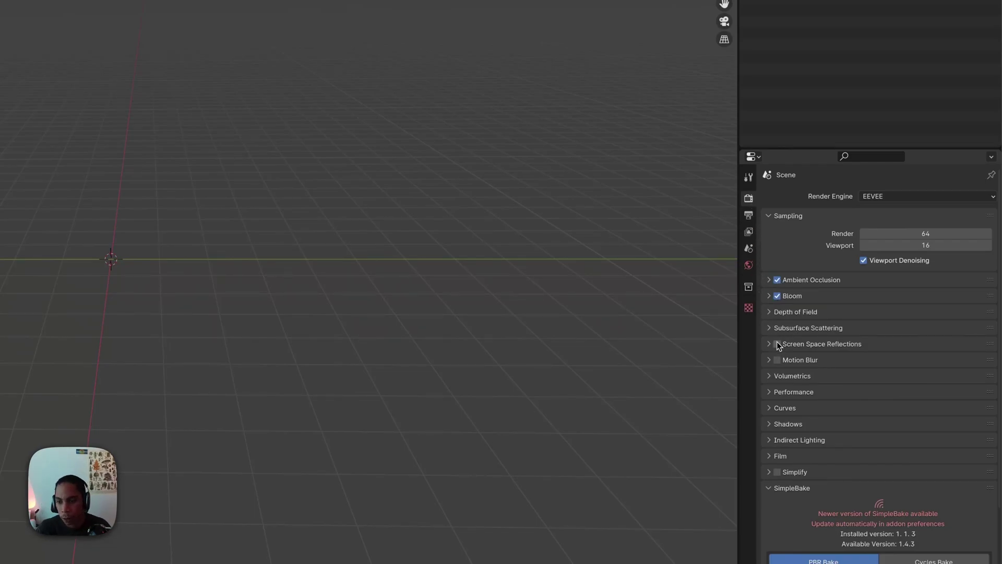
click(778, 360)
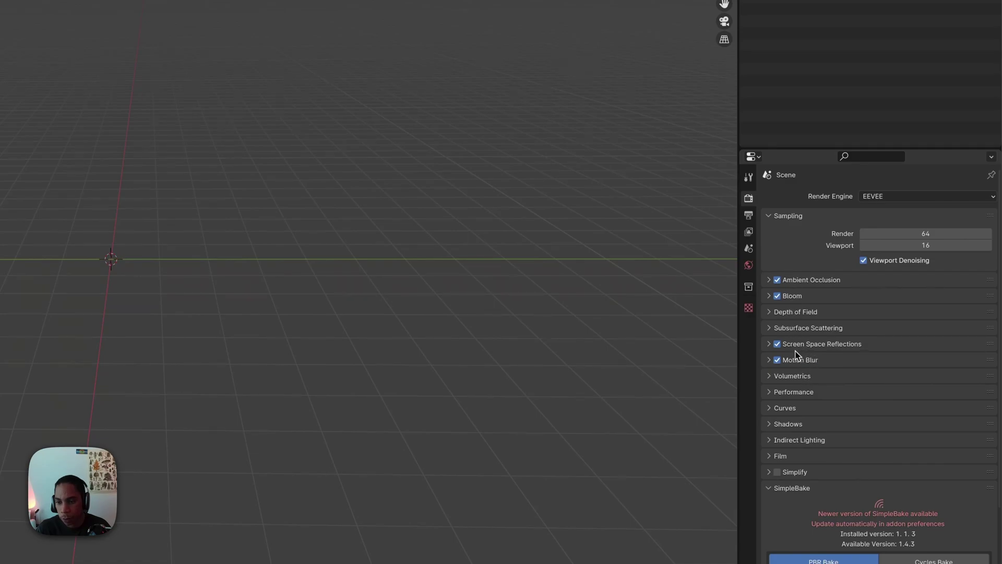
Step: Set the Color Management look to a higher-contrast option, leaving the SimpleBake and Color Management sections collapsed
click(804, 489)
click(814, 537)
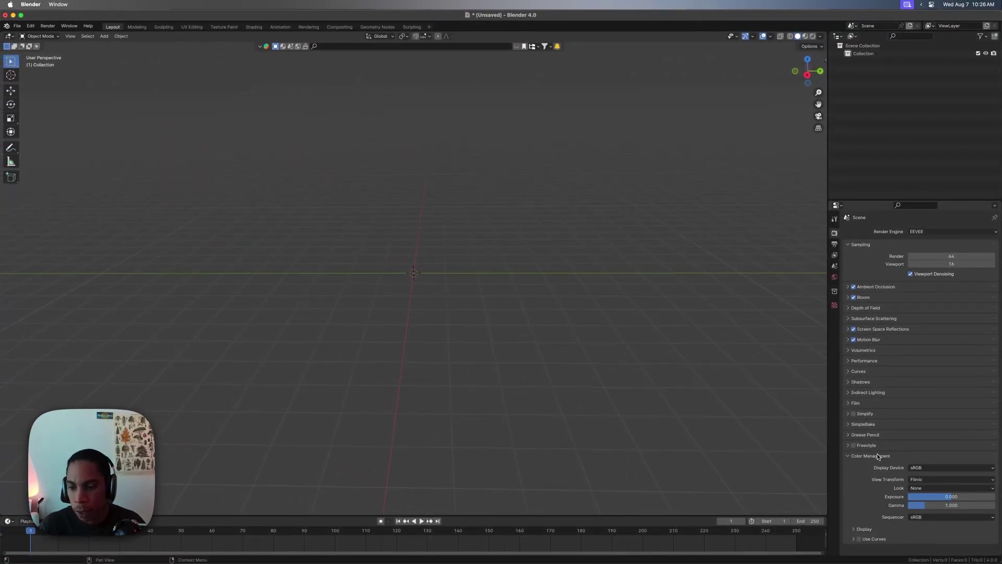
click(940, 487)
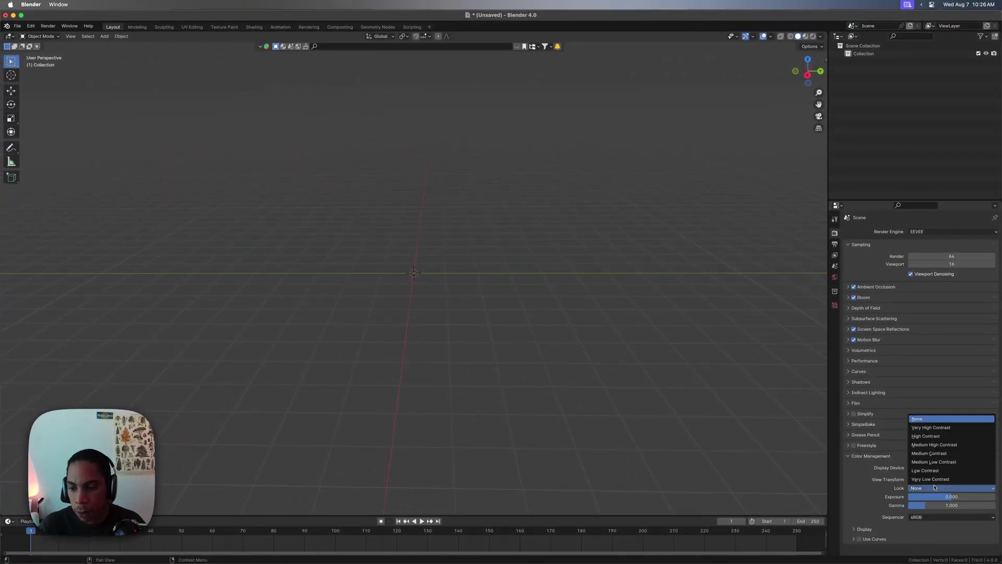
click(942, 440)
click(866, 455)
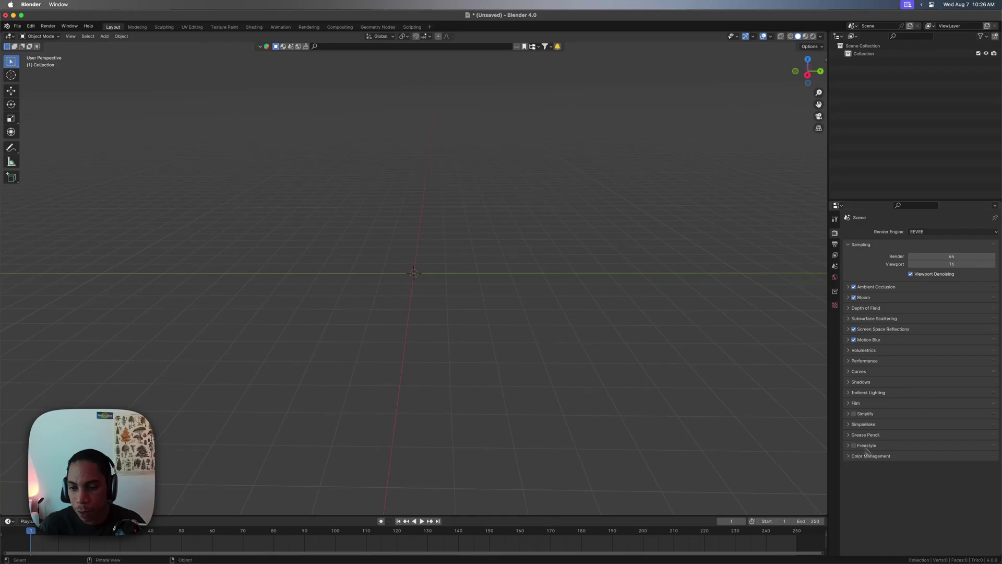
Step: Save the project as random - visual.blend in the current project folder
key(super+s)
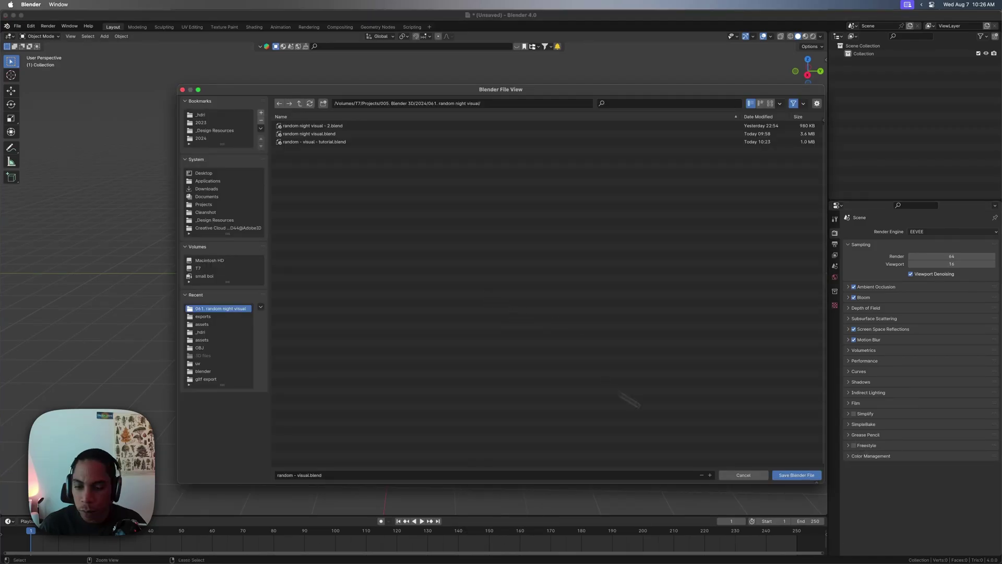
click(796, 475)
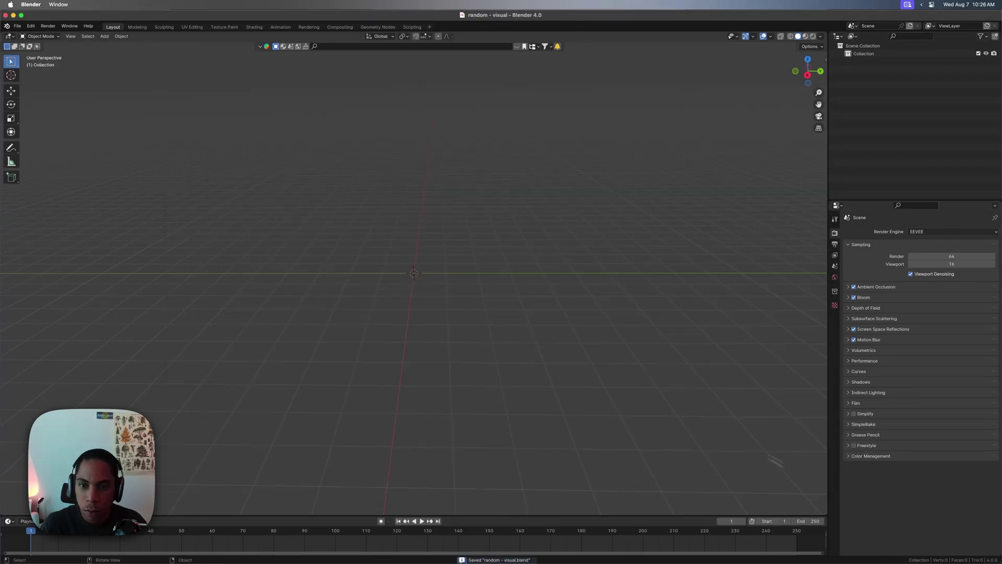
key(super+s)
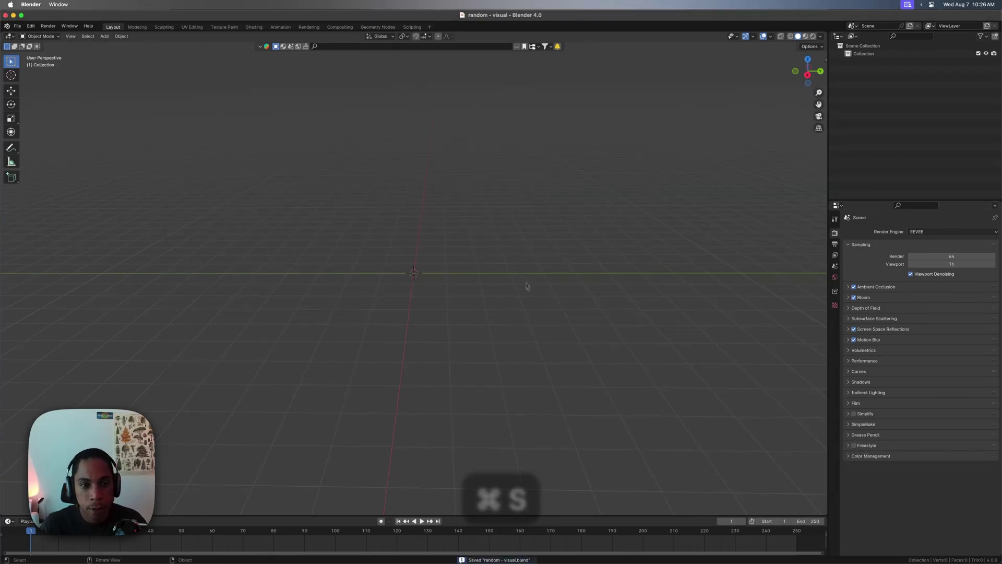
Step: Add a cylinder mesh at the origin and rotate it 90 degrees around the X axis
middle_drag(526, 286, 546, 328)
key(shift+a)
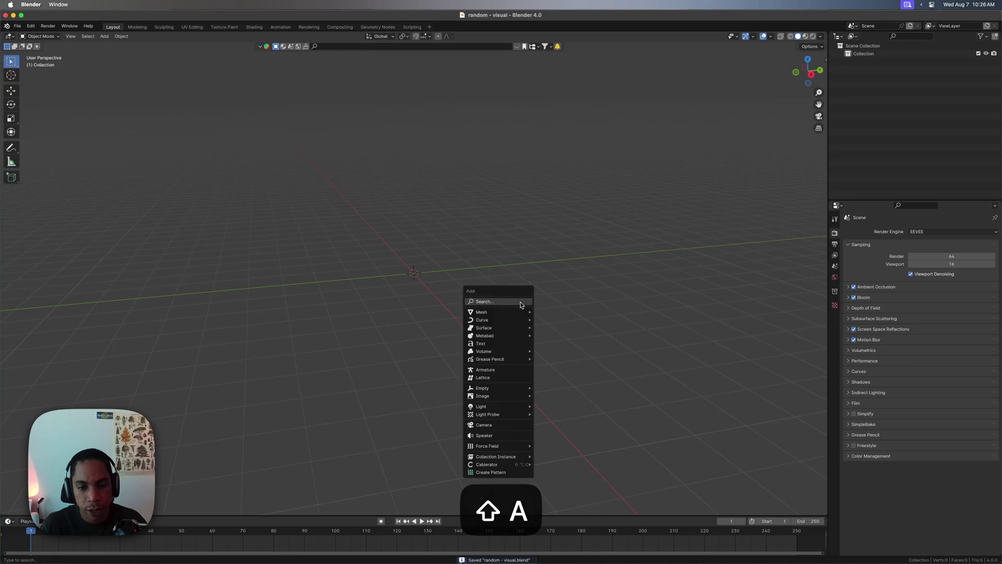
mouse_move(517, 316)
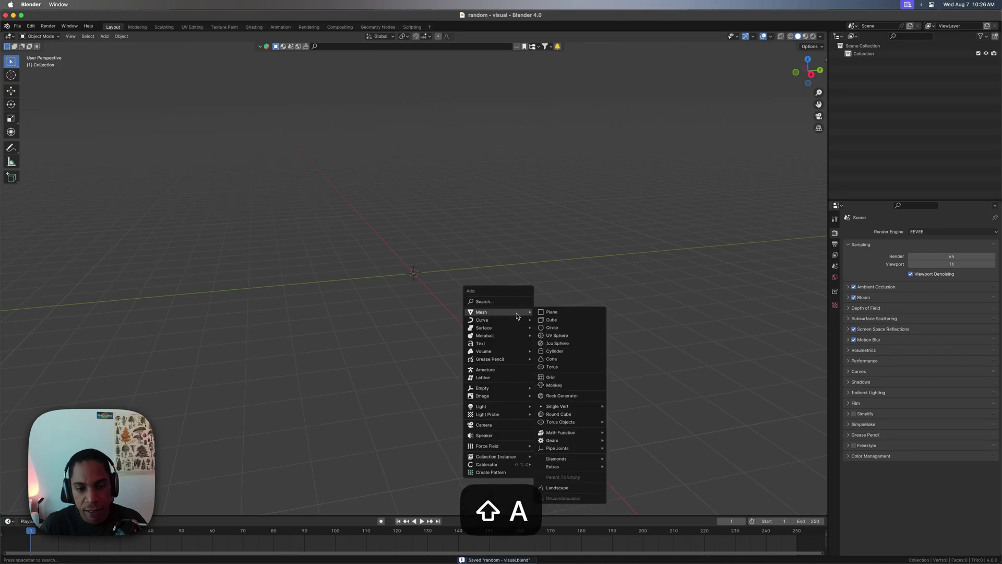
click(574, 353)
middle_drag(567, 342, 600, 340)
text(rx)
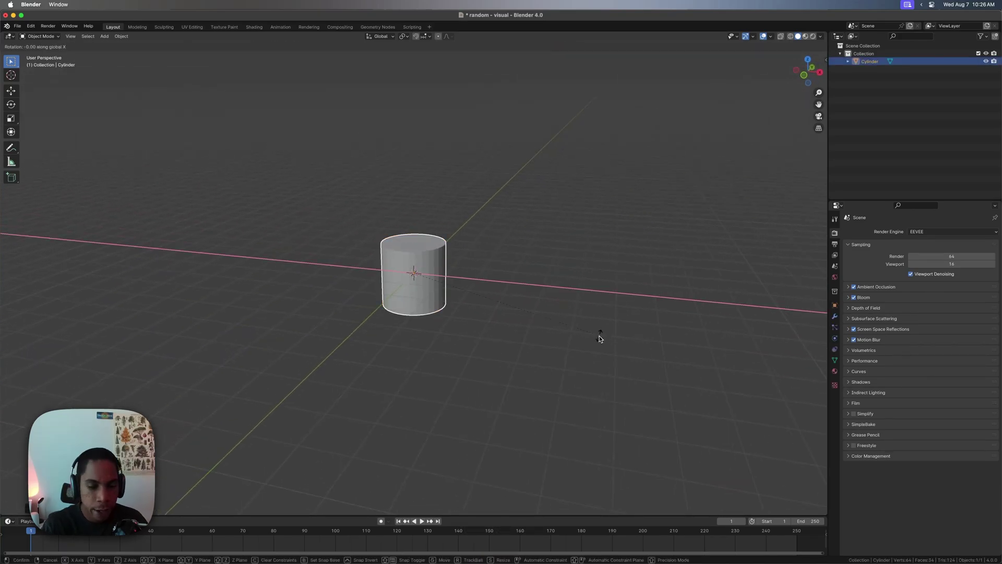
text(90)
key(Return)
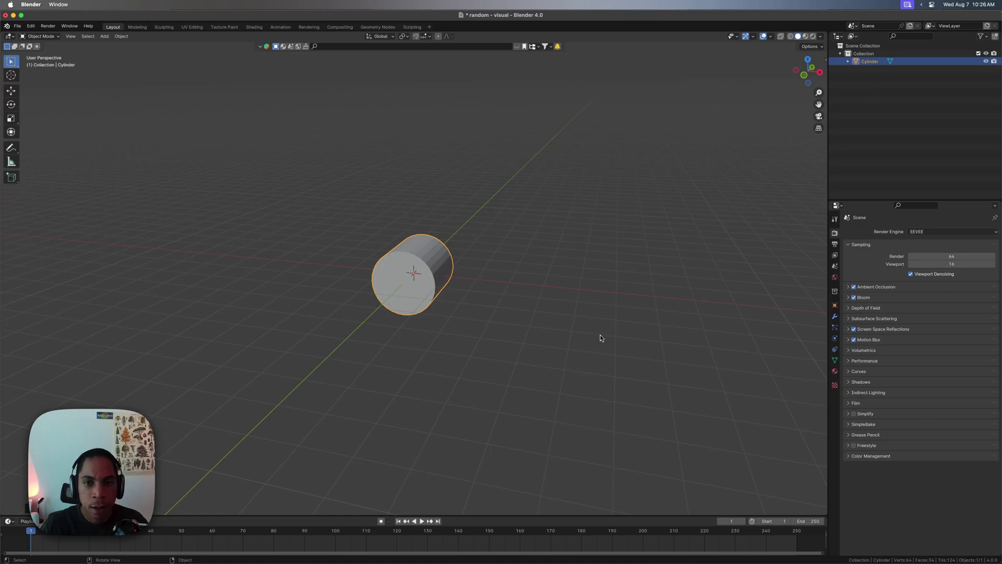
Step: Show the cylinder's transform and dimension values beside the 3D view
middle_drag(601, 338, 540, 269)
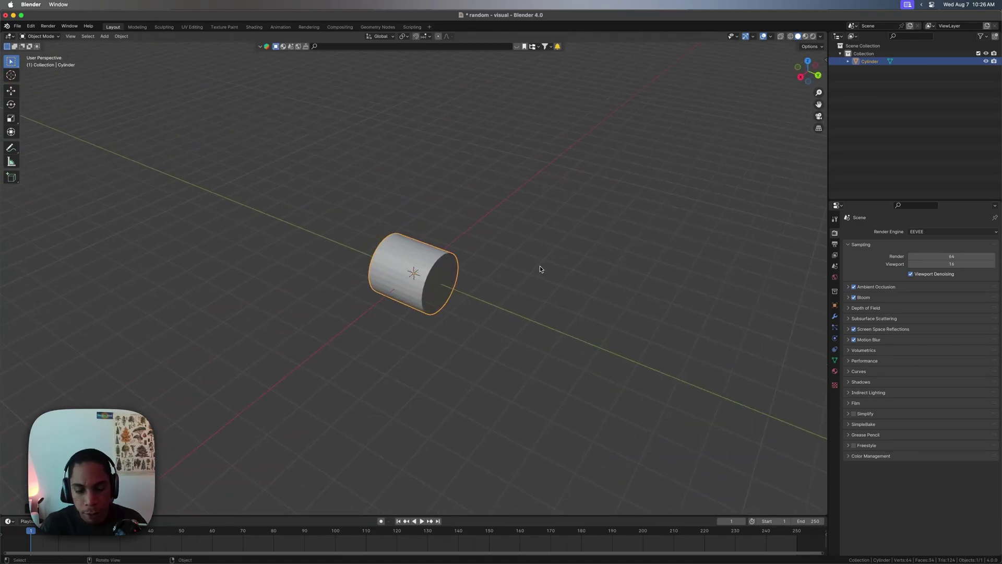
key(n)
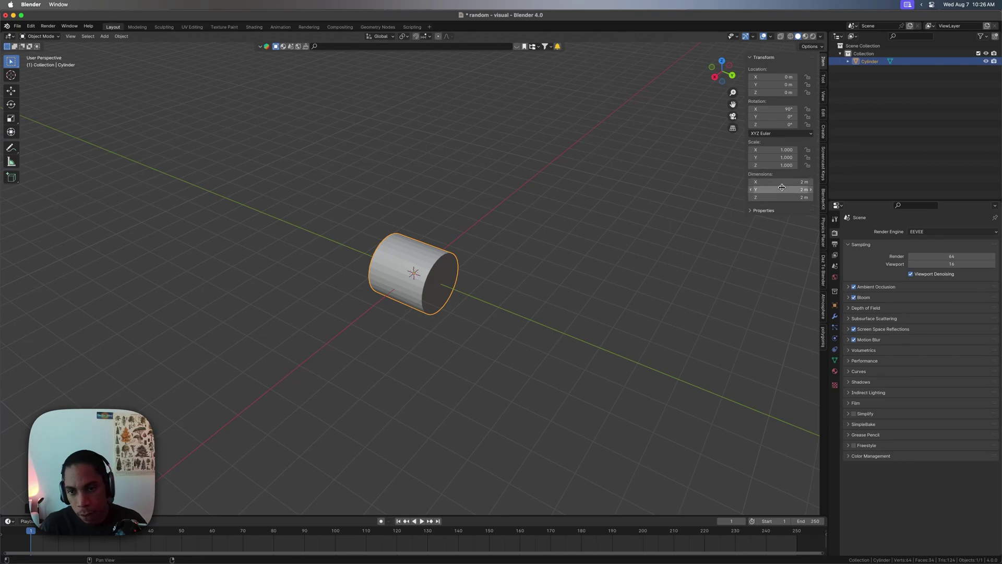
drag(782, 190, 792, 197)
key(super+z)
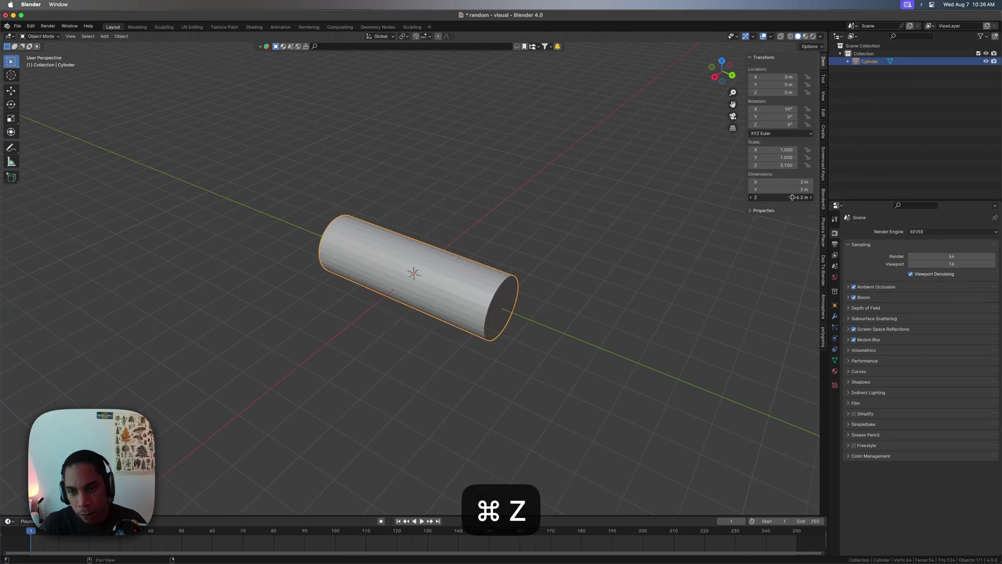
key(super+z)
Step: Set the cylinder's Z dimension to 16 m
click(782, 198)
text(16)
key(Return)
key(Up)
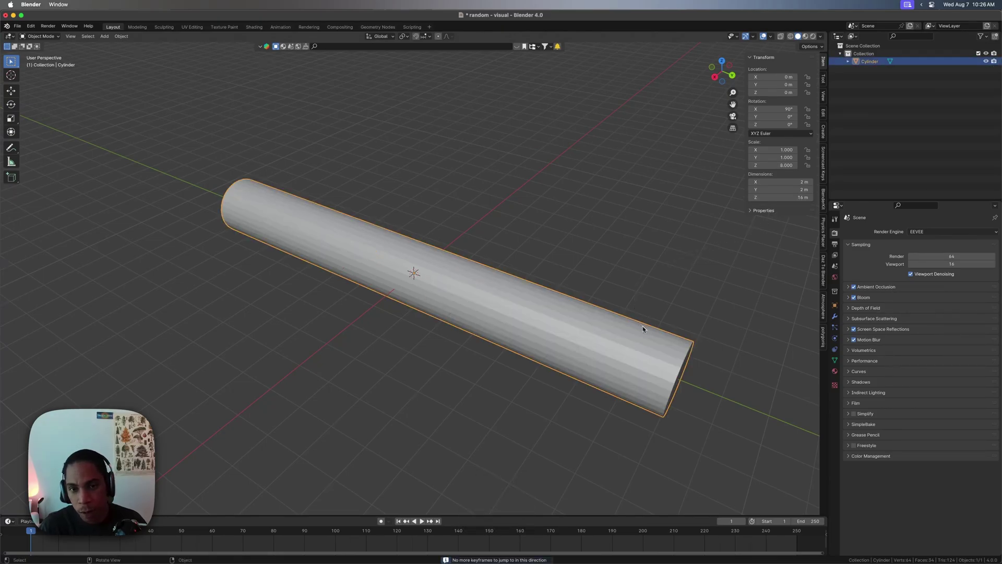
Step: Delete both circular end-cap faces of the cylinder in Edit Mode, return to Object Mode and save the file
mouse_move(644, 326)
middle_down()
mouse_move(664, 344)
mouse_move(644, 339)
middle_up()
key(Tab)
key(3)
click(579, 339)
middle_drag(580, 339, 695, 339)
right_click(273, 377)
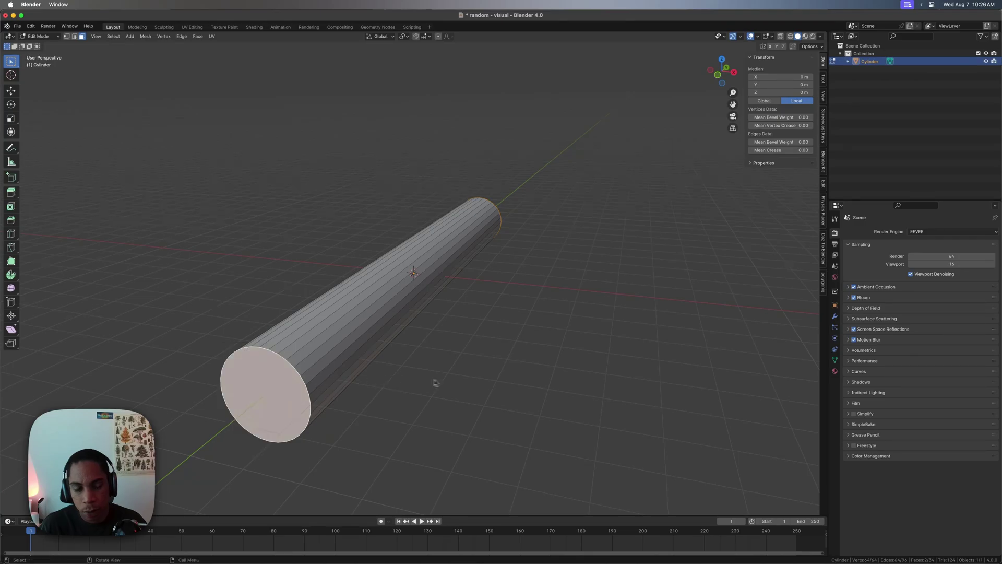
key(Tab)
middle_drag(486, 371, 431, 349)
key(Tab)
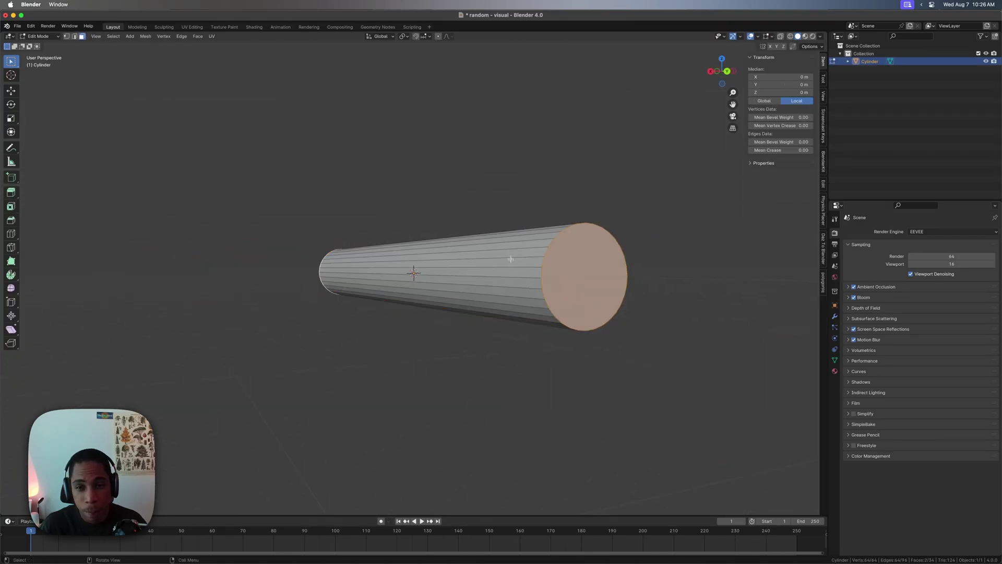
middle_drag(511, 259, 546, 242)
click(546, 241)
click(616, 326)
middle_drag(418, 246, 577, 236)
right_click(235, 315)
click(236, 316)
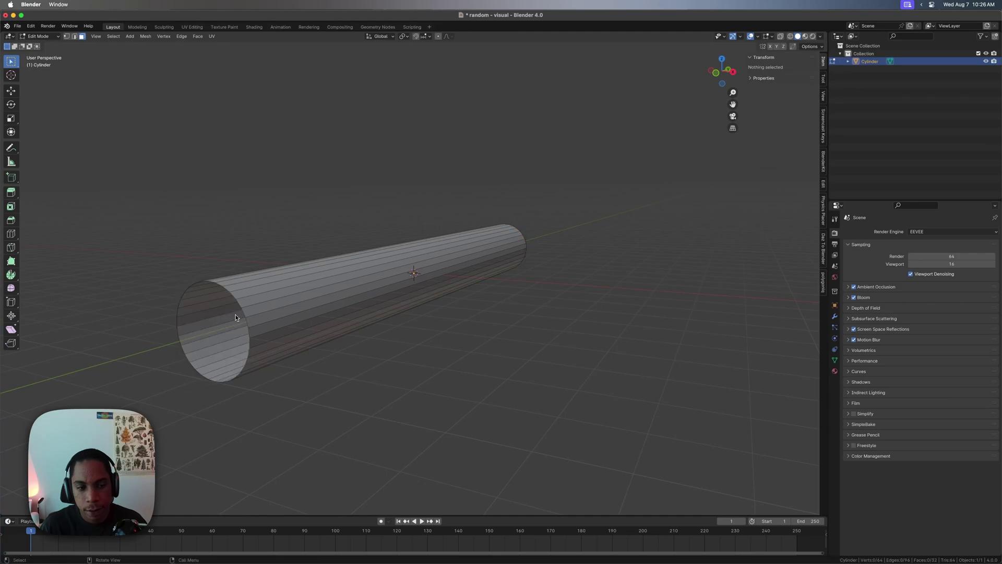
key(Tab)
middle_drag(397, 318, 424, 309)
key(super+s)
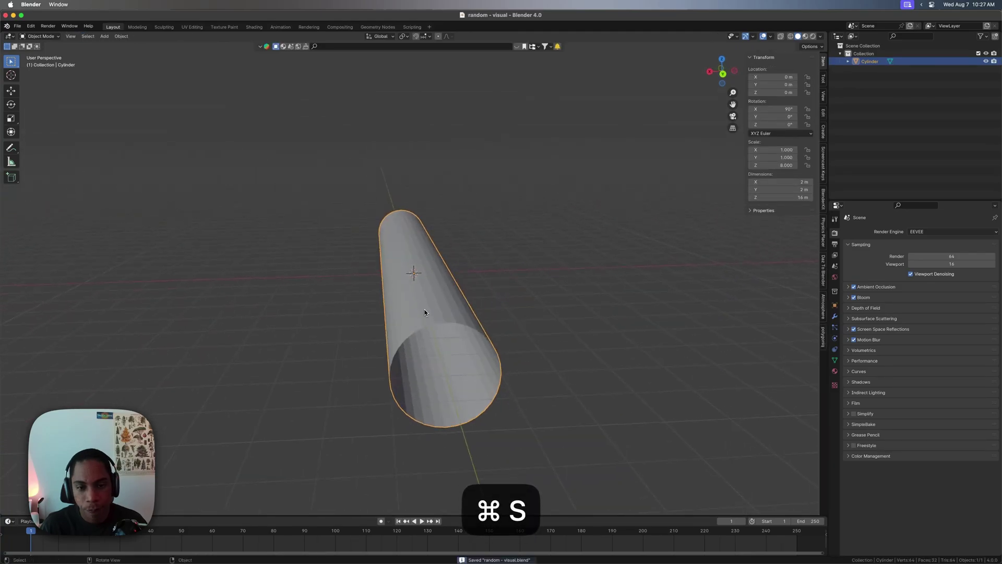
Step: Apply smooth shading to the open cylinder
click(835, 316)
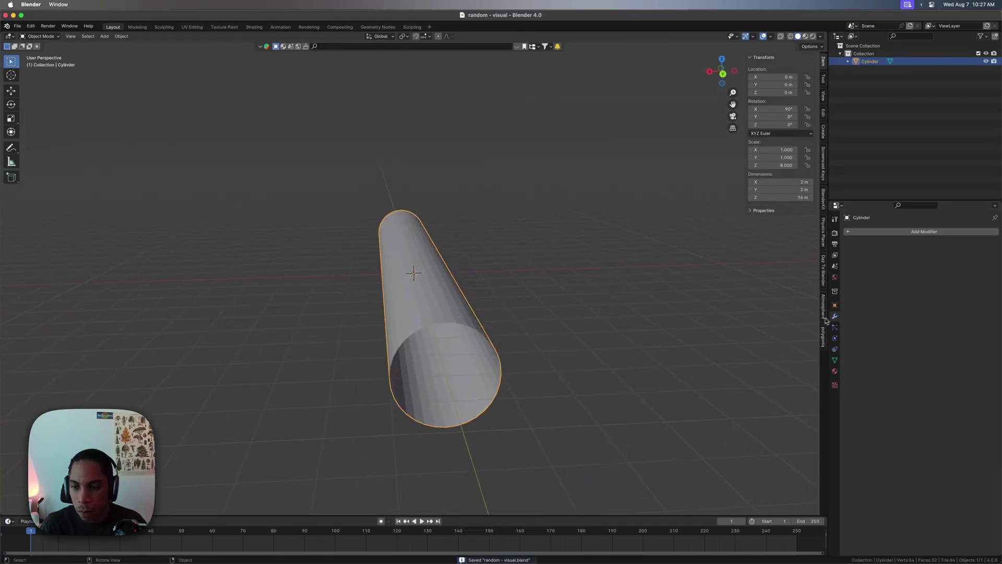
right_click(449, 321)
click(450, 323)
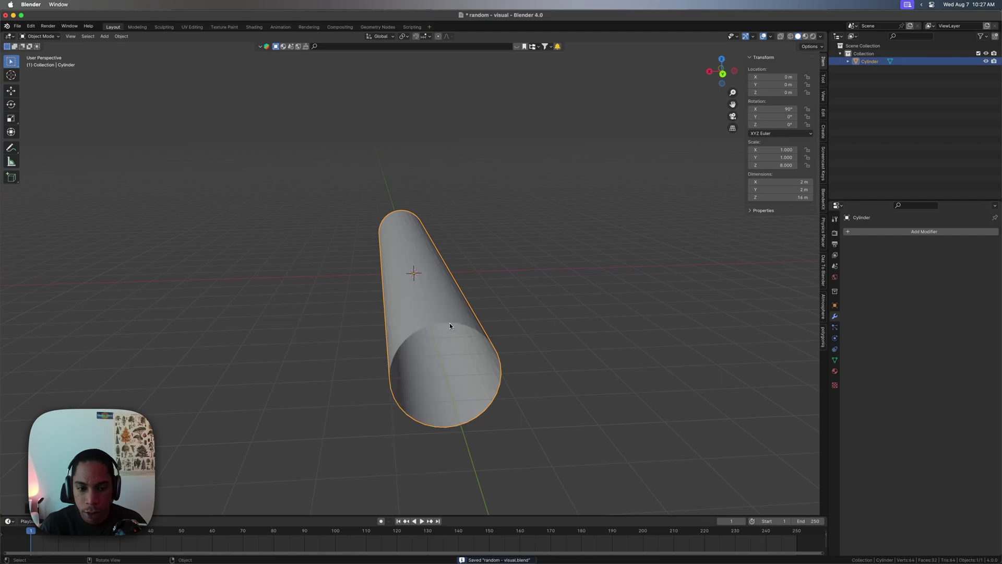
Step: Add a Subdivision Surface modifier to the cylinder with a viewport level of 2, and collapse its settings
click(887, 234)
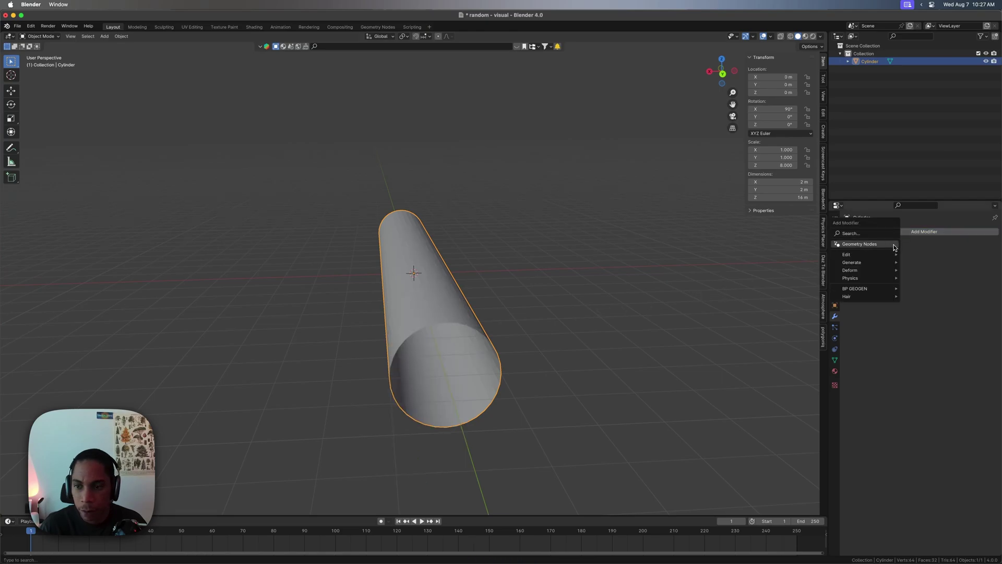
click(887, 235)
click(881, 256)
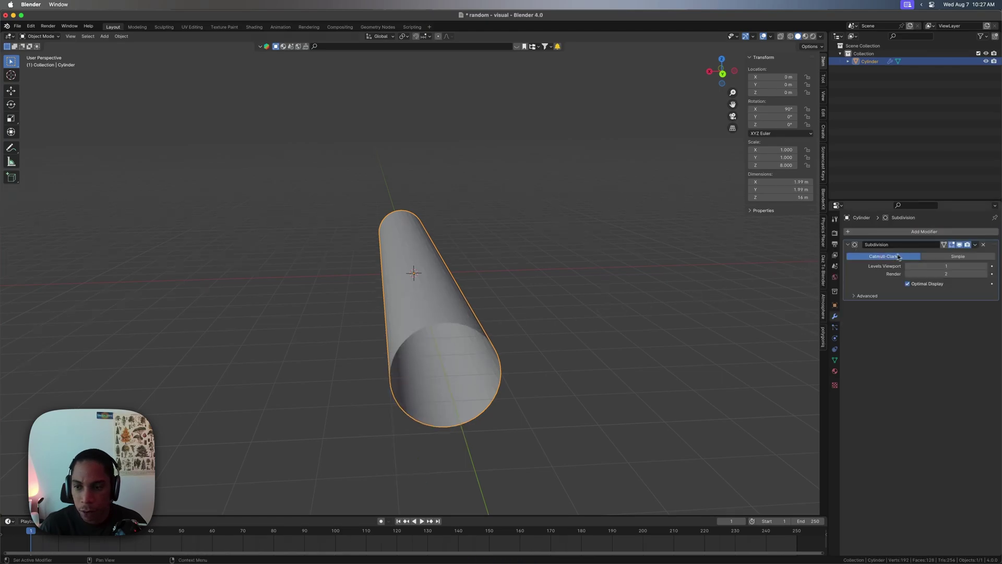
click(938, 267)
key(Return)
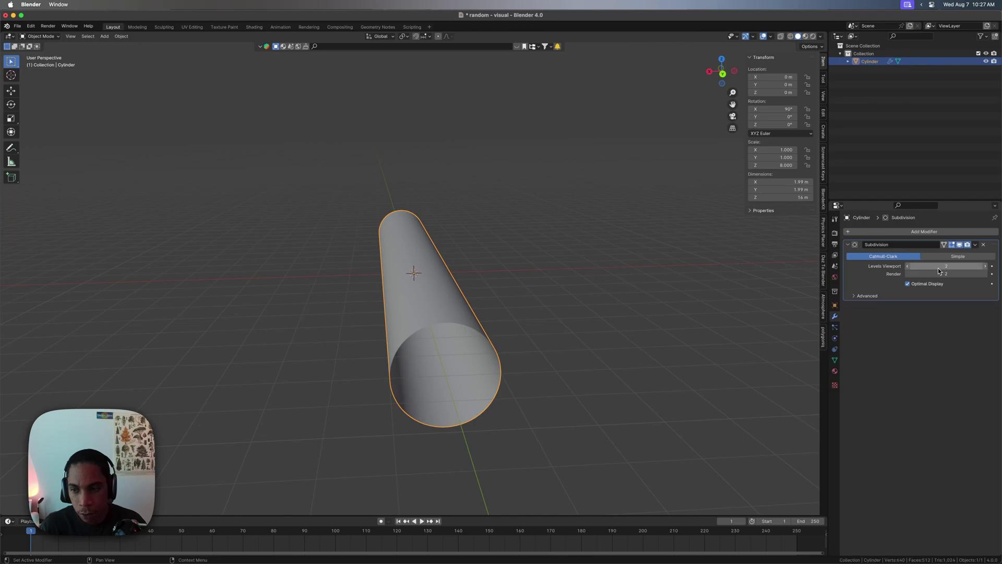
click(849, 246)
Step: Add a Solidify modifier to the cylinder and set the wall thickness to 0.07 m
click(859, 231)
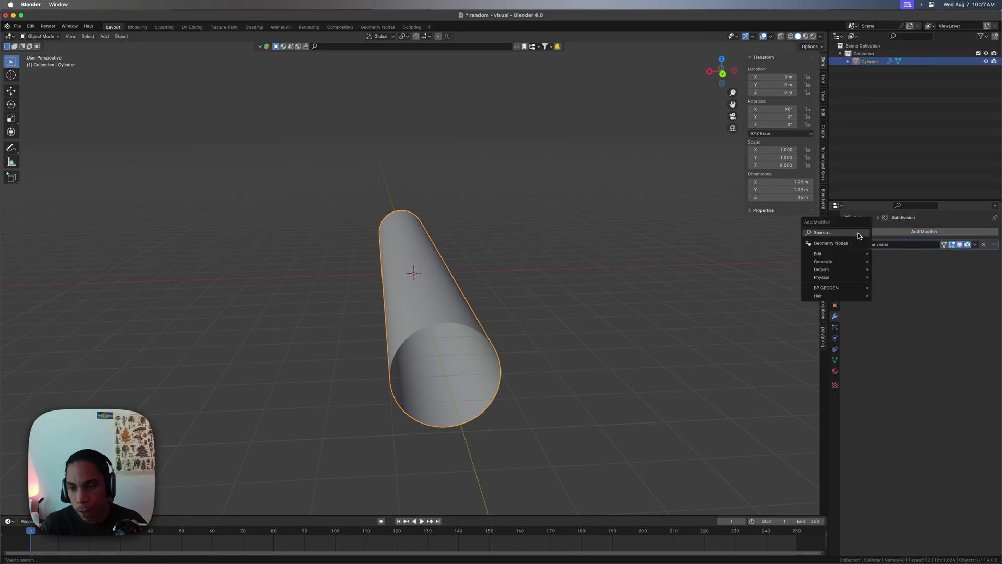
key(space)
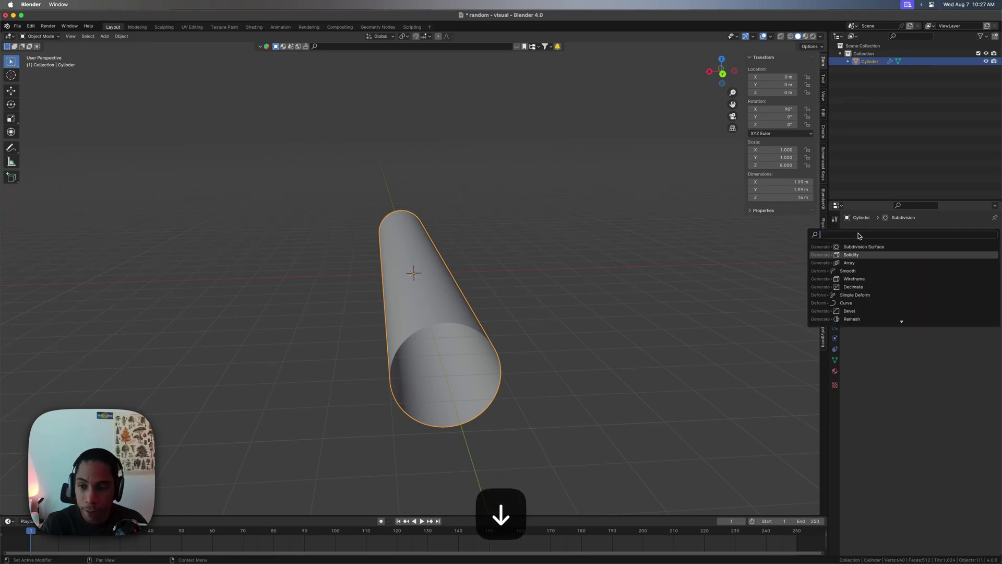
click(888, 254)
drag(946, 274, 949, 275)
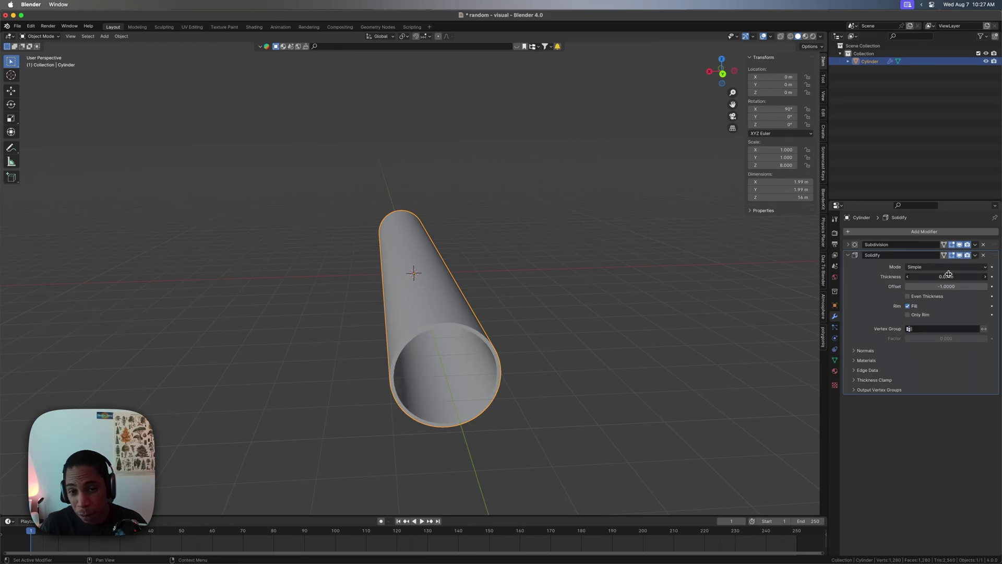
click(652, 322)
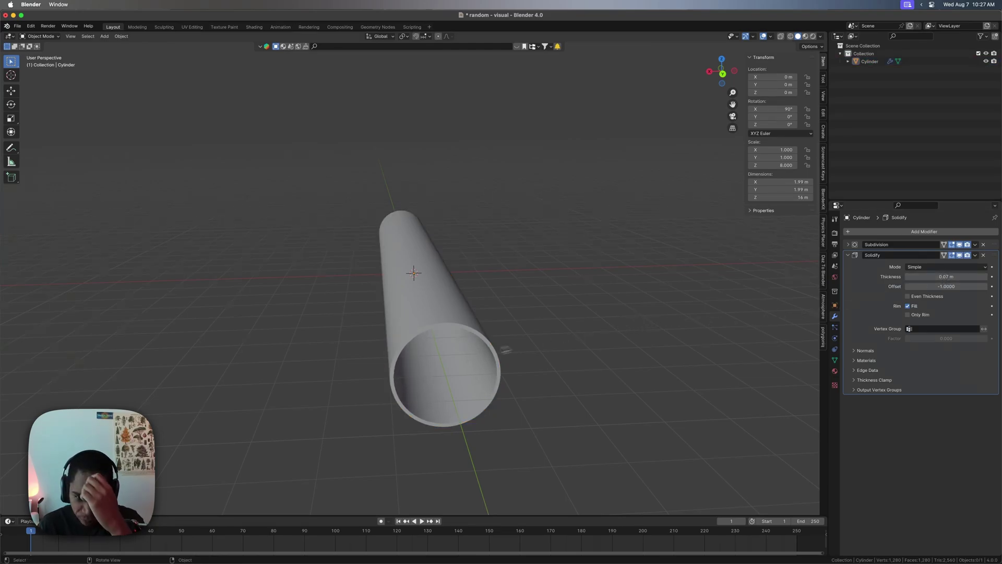
Step: Move the tube 8 m along the Y axis in the top view so its near end sits at the origin
click(463, 349)
middle_drag(463, 349, 584, 374)
key(grave)
click(600, 259)
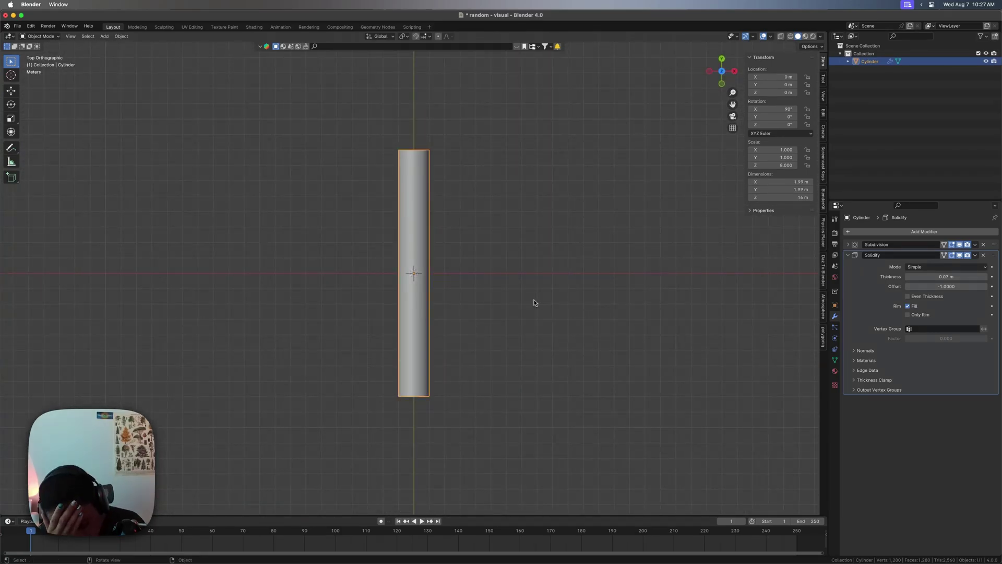
key(g)
key(y)
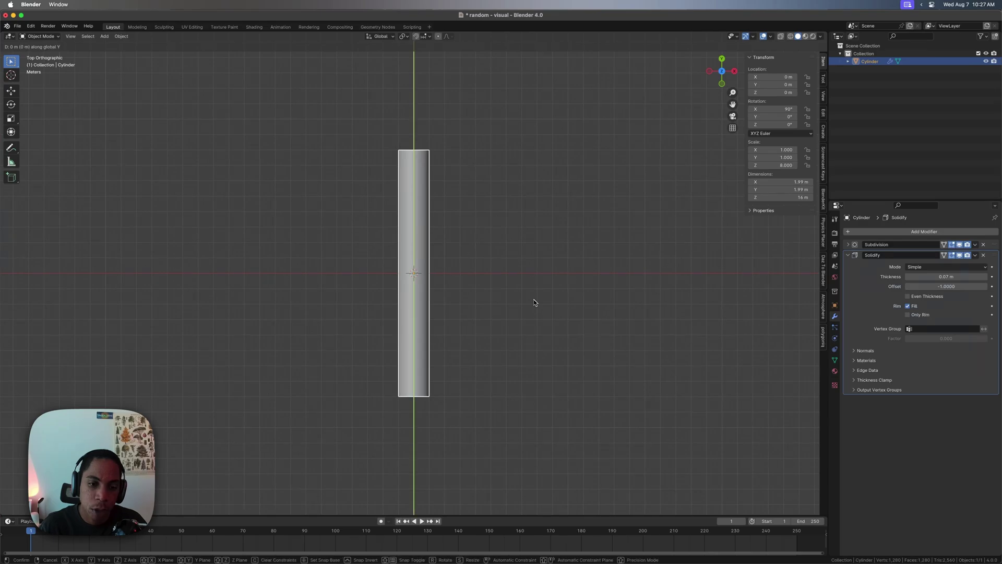
click(488, 180)
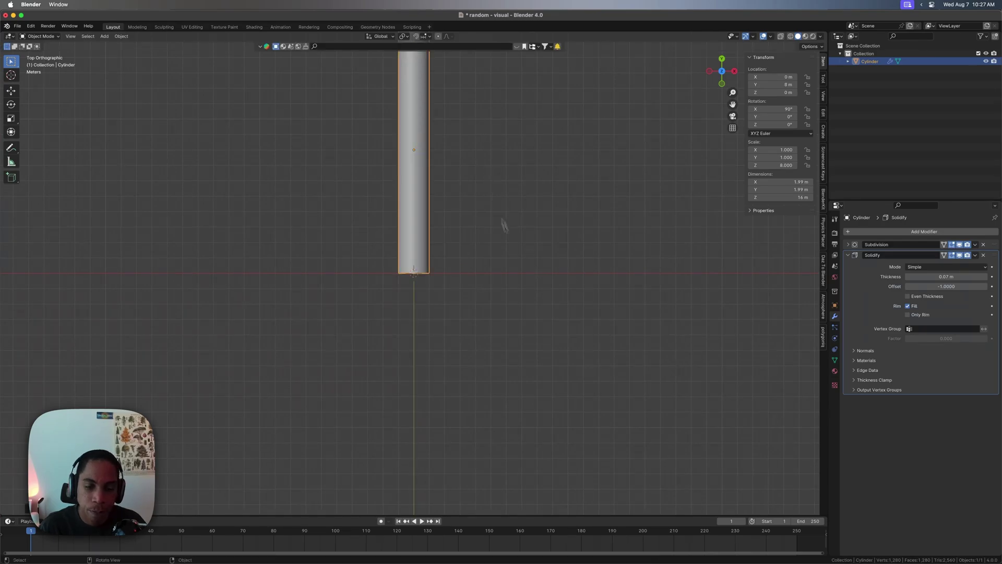
click(513, 256)
middle_drag(540, 333, 538, 258)
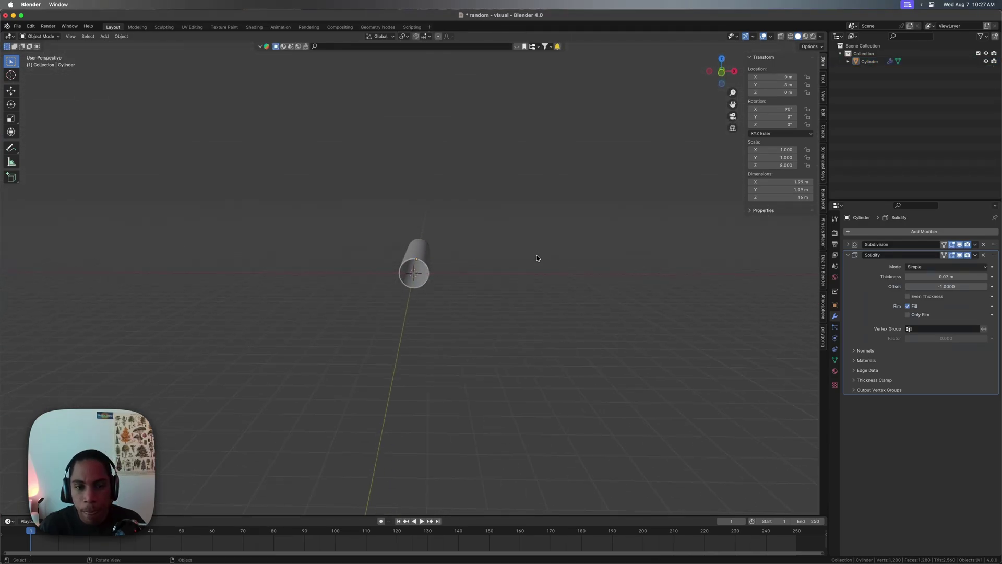
Step: Save the file and move the tube into a new collection named loop
click(436, 279)
key(super+s)
middle_drag(474, 286, 478, 331)
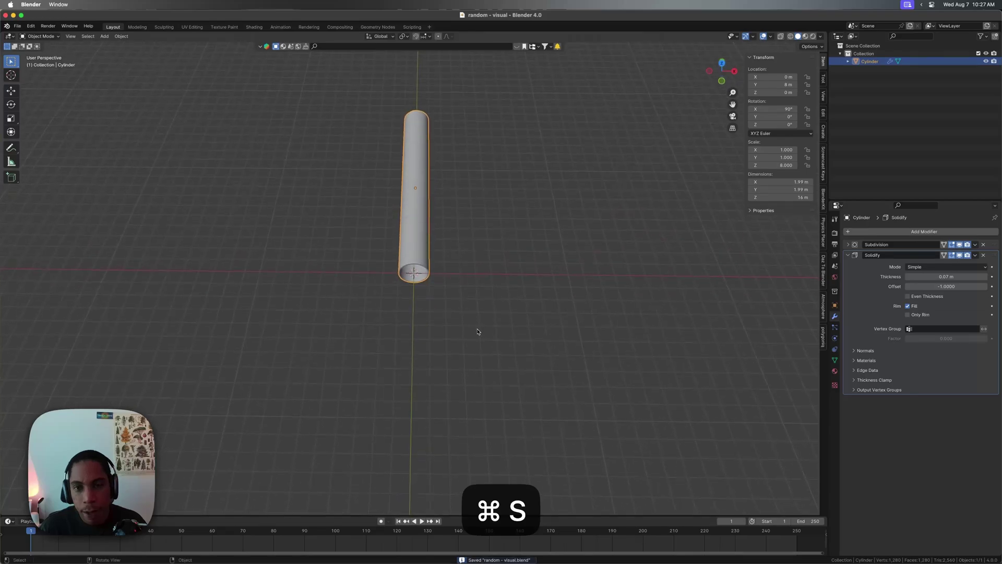
key(m)
key(n)
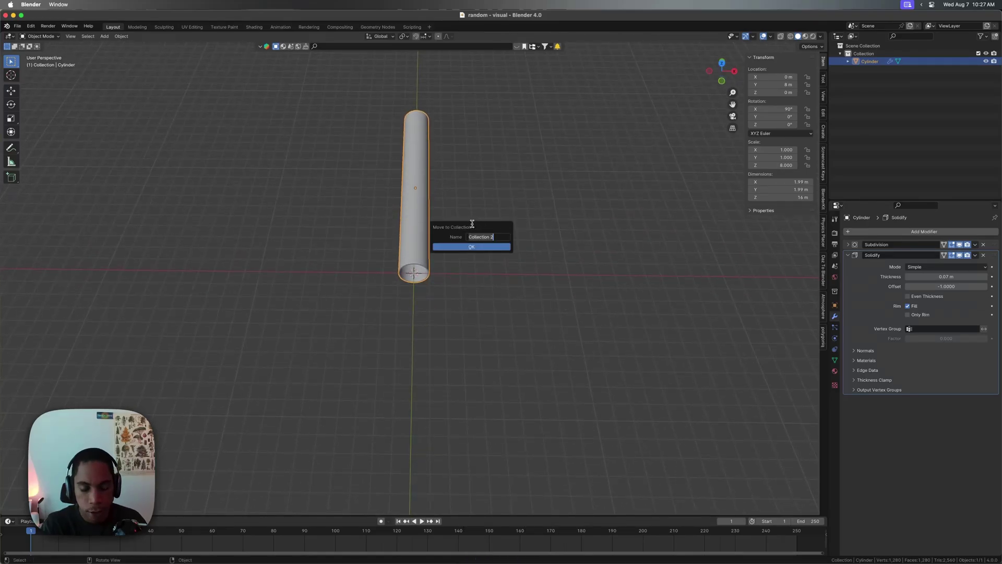
text(loop)
click(485, 247)
Step: Move the original tube 13 m in the negative X direction, away from the origin
key(g)
key(x)
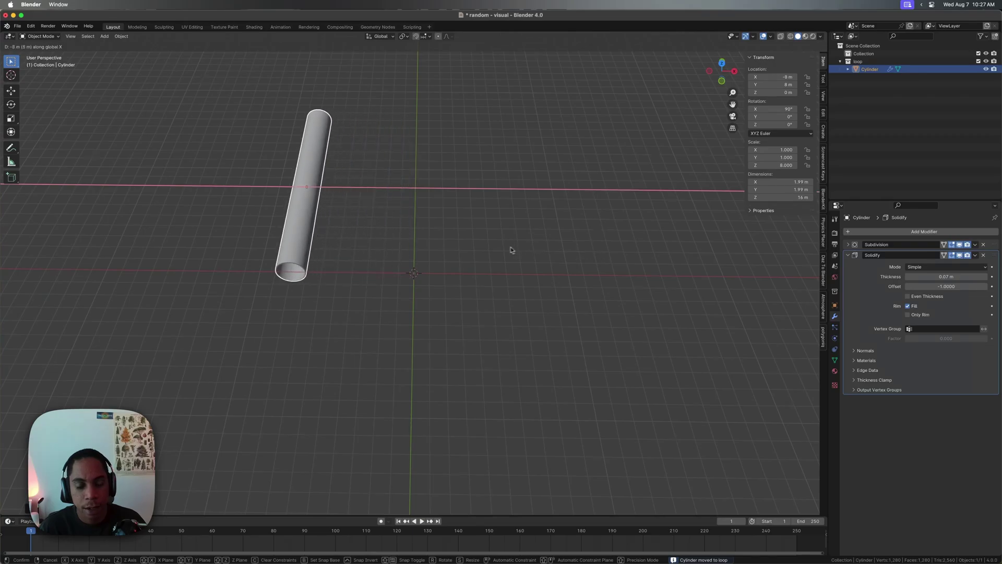
click(438, 250)
click(557, 254)
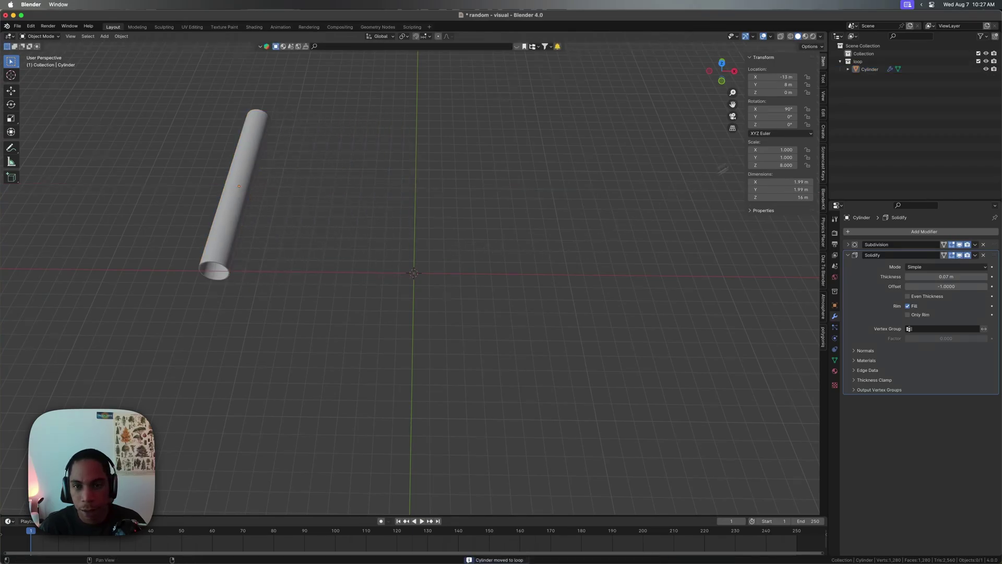
click(871, 69)
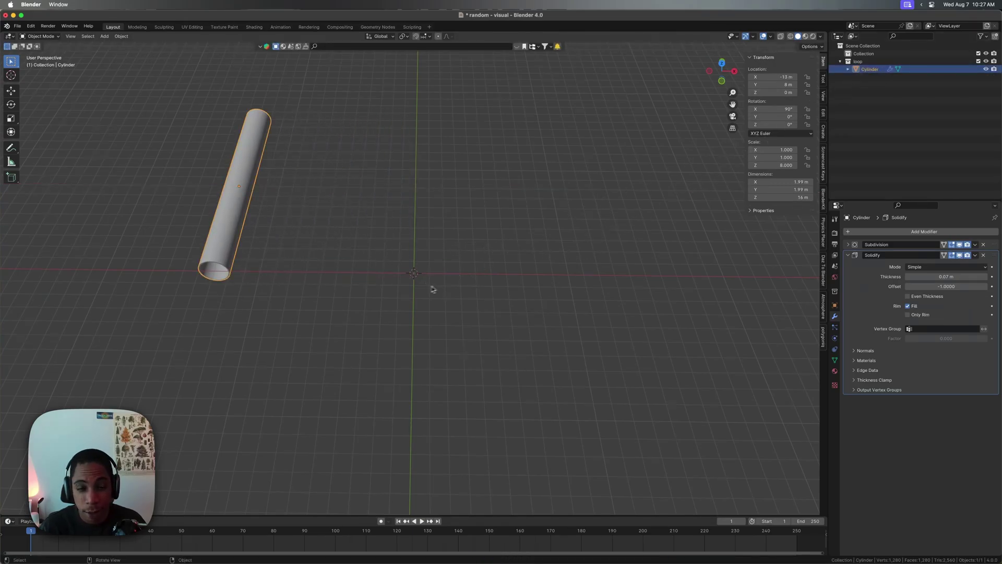
Step: Add a collection instance of loop and apply Geometry to Origin to it
click(548, 256)
key(shift+a)
mouse_move(436, 377)
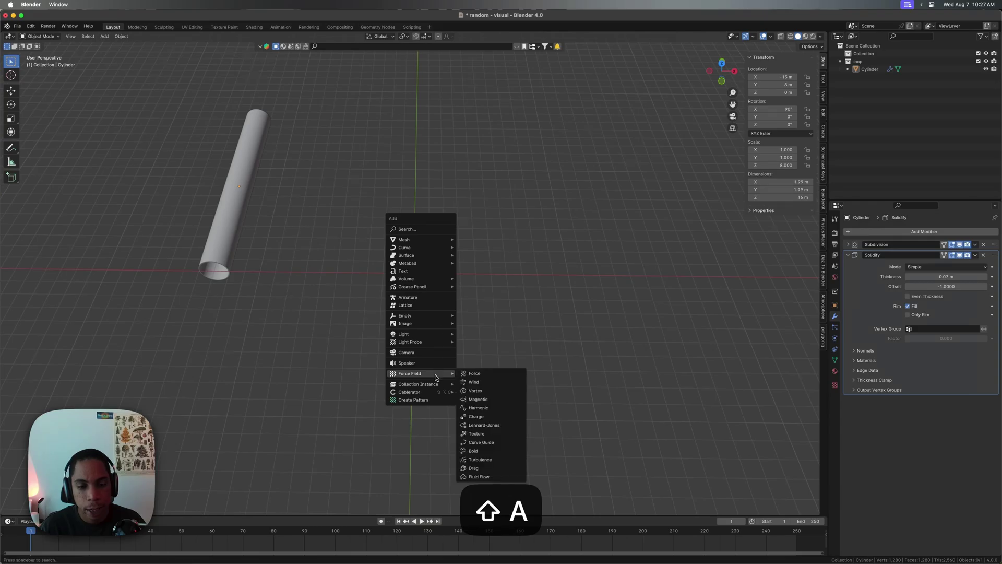
click(483, 393)
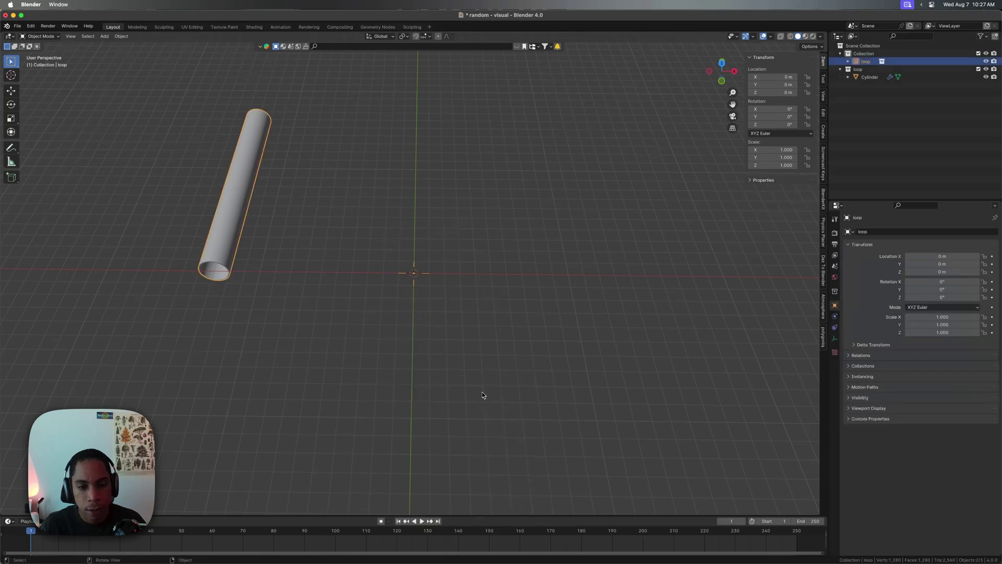
click(122, 37)
mouse_move(135, 56)
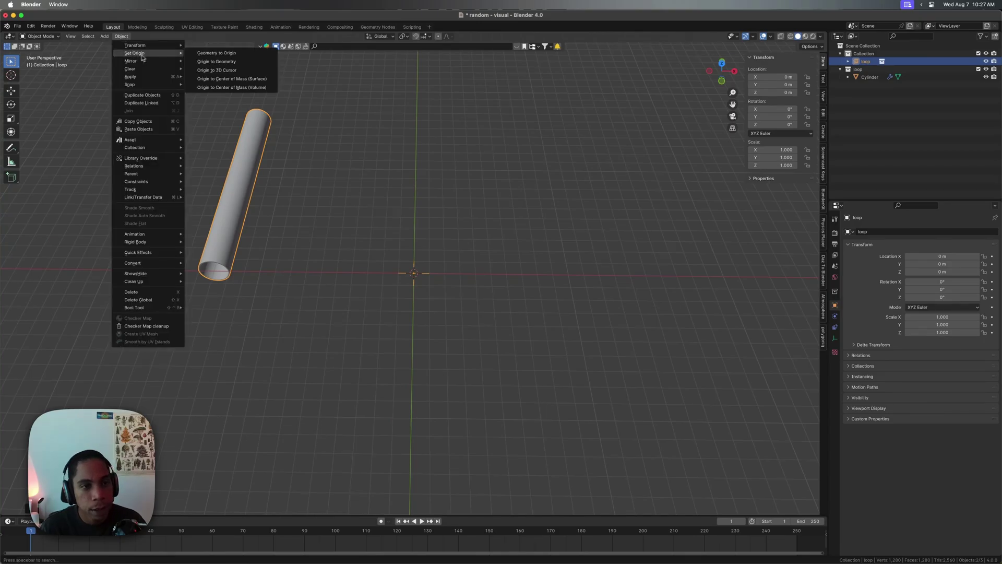
click(213, 53)
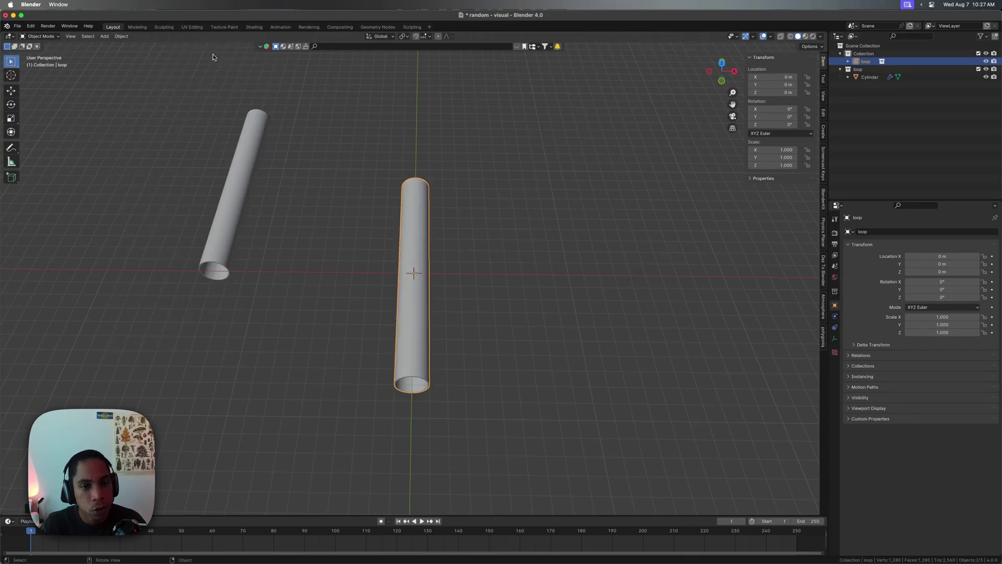
Step: Move the loop instance 8 m along the Y axis so its near end meets the origin
click(511, 321)
click(427, 329)
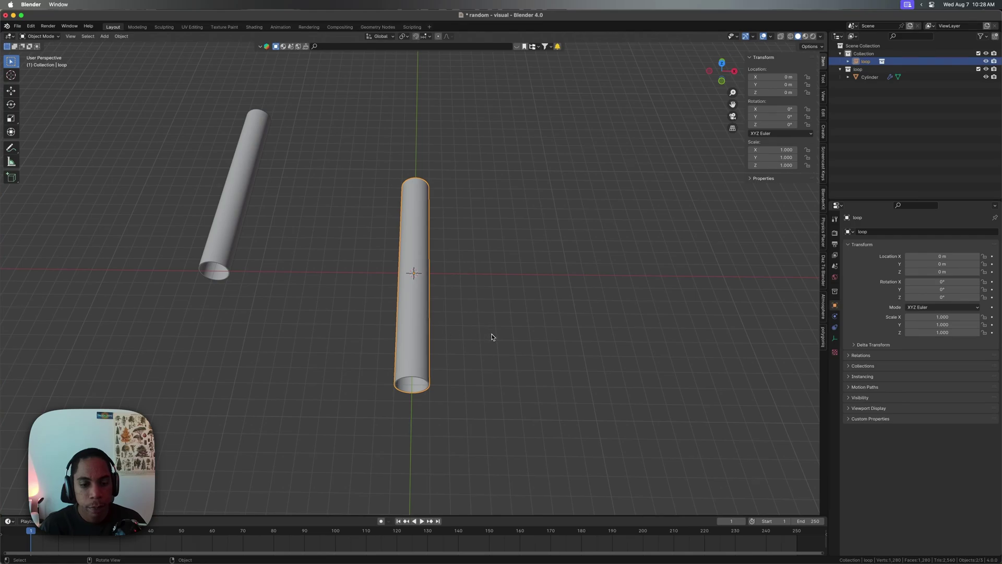
key(g)
key(y)
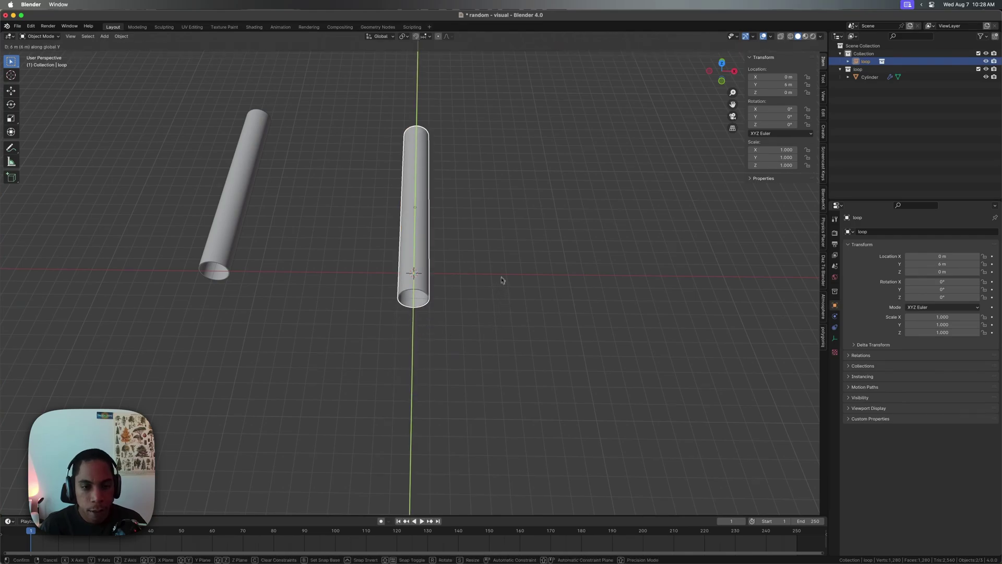
click(498, 246)
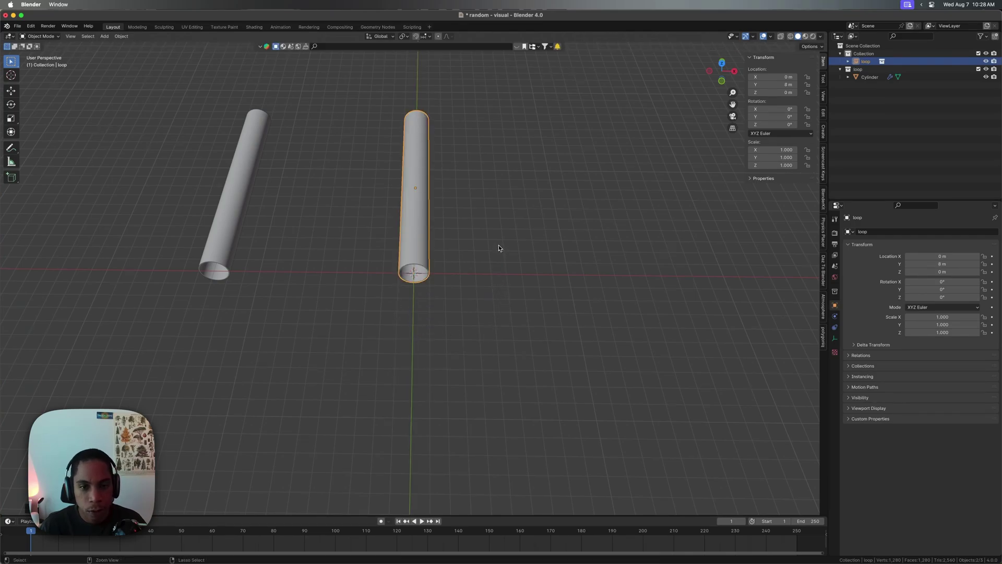
Step: Duplicate the loop instance 16 m along the Y axis in the top view, end to end with the first
middle_drag(478, 257, 479, 223)
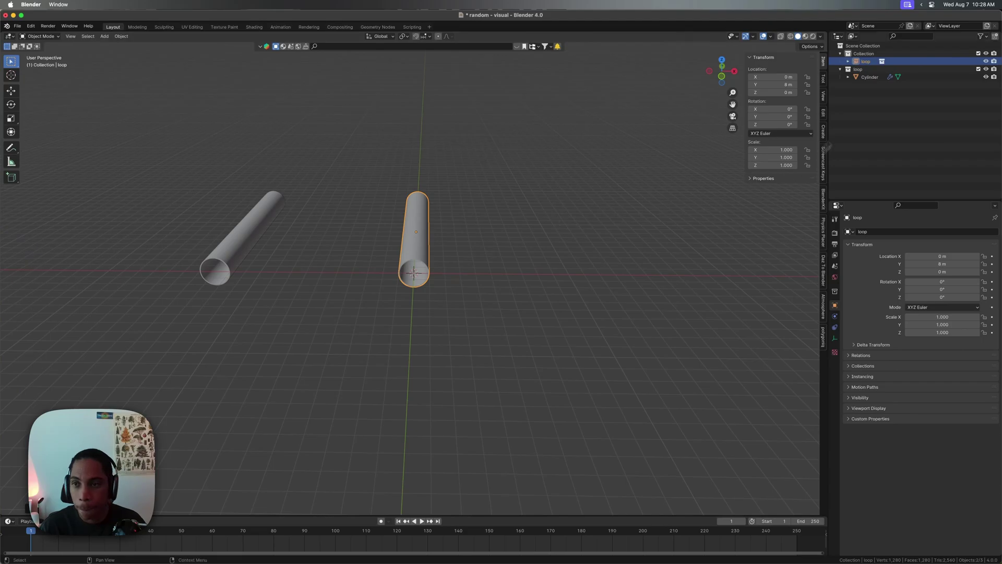
middle_drag(592, 251, 512, 279)
key(grave)
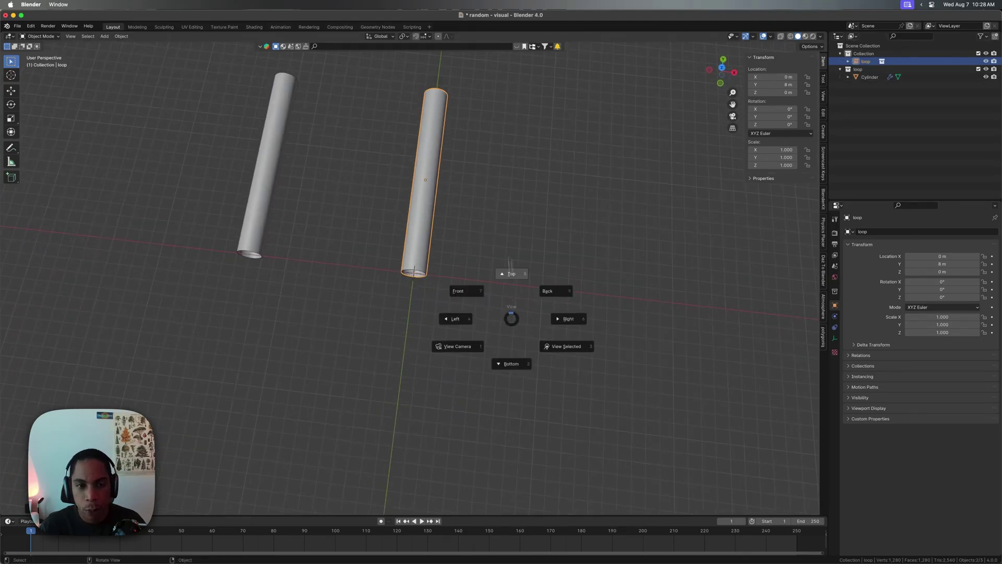
click(515, 230)
shift+middle_drag(515, 234, 506, 295)
key(shift+d)
key(y)
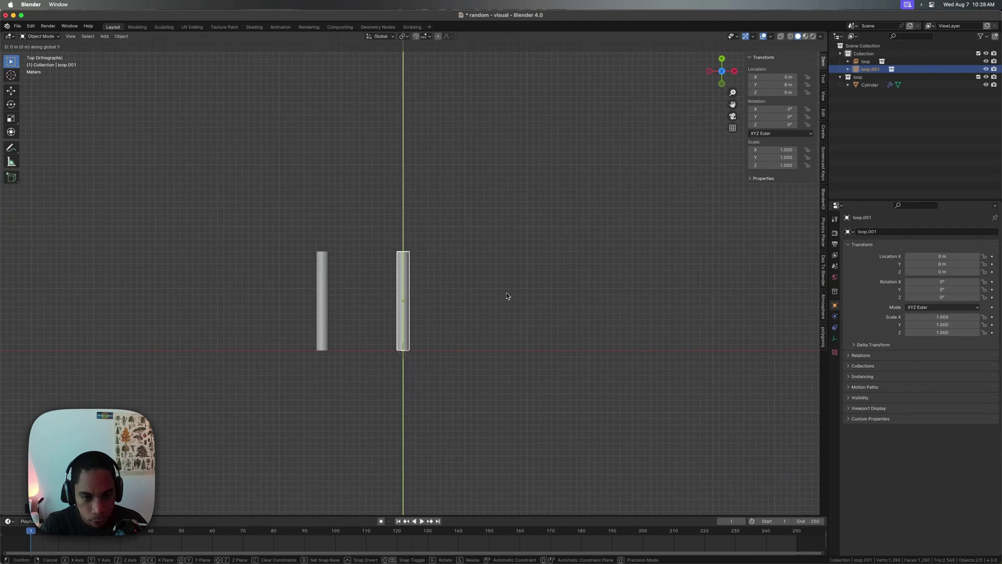
click(502, 194)
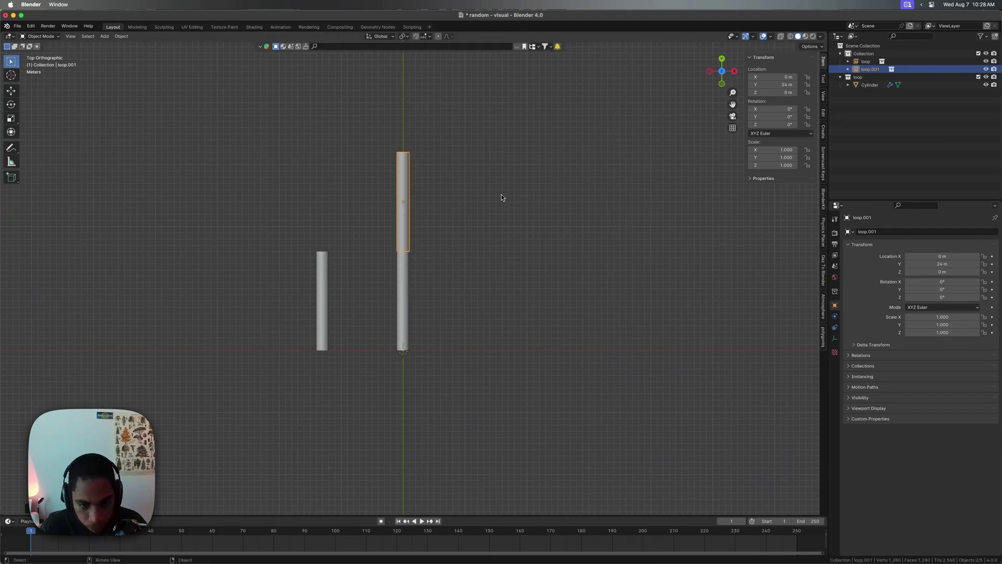
Step: Repeat the 16 m duplication ten more times to extend the row of tube instances along the Y axis
key(shift+r)
key(shift+r)
key(shift+r)
key(shift+r)
key(shift+r)
key(shift+r)
key(shift+r)
key(shift+r)
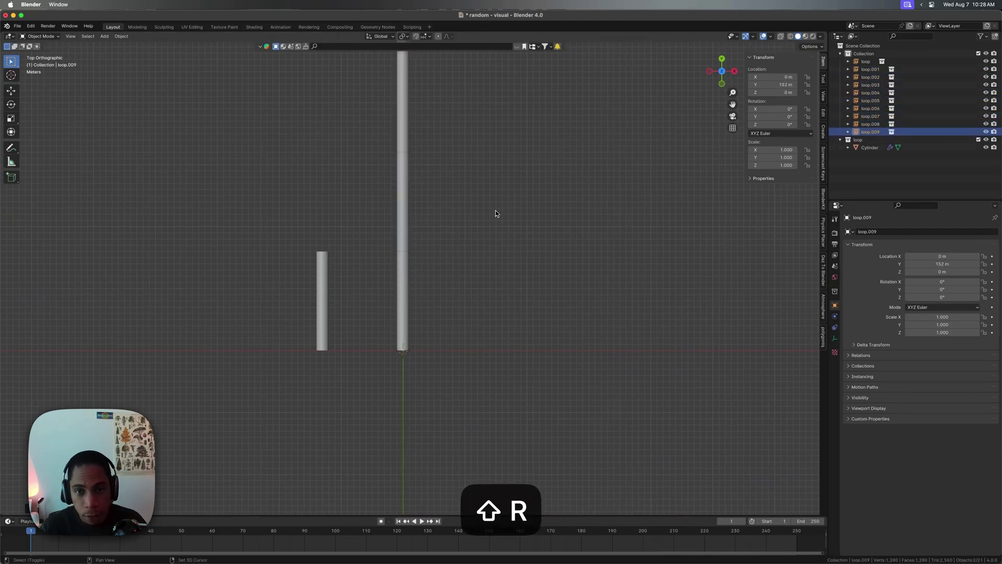
scroll(496, 210, up, 5)
scroll(496, 211, down, 6)
key(shift+r)
key(shift+r)
scroll(495, 222, down, 3)
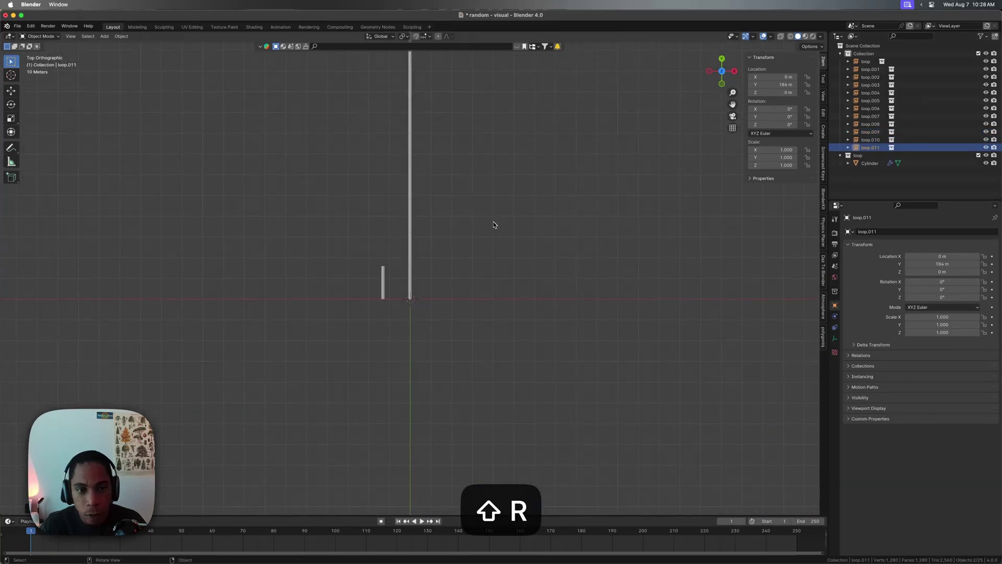
Step: Duplicate the far tube instances 192 m back along the Y axis so the copies continue the tube behind the origin
scroll(481, 224, down, 6)
drag(466, 231, 396, 148)
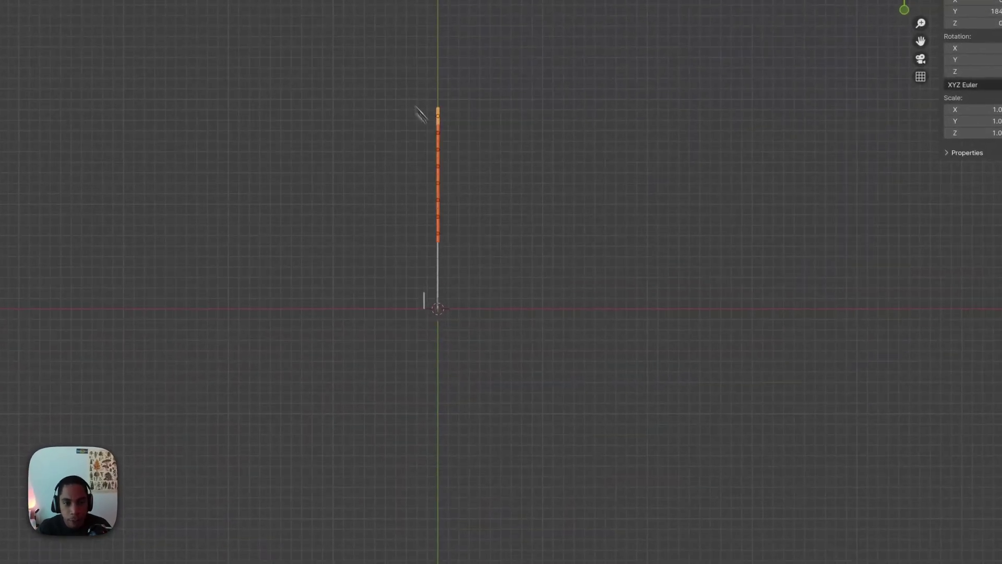
key(g)
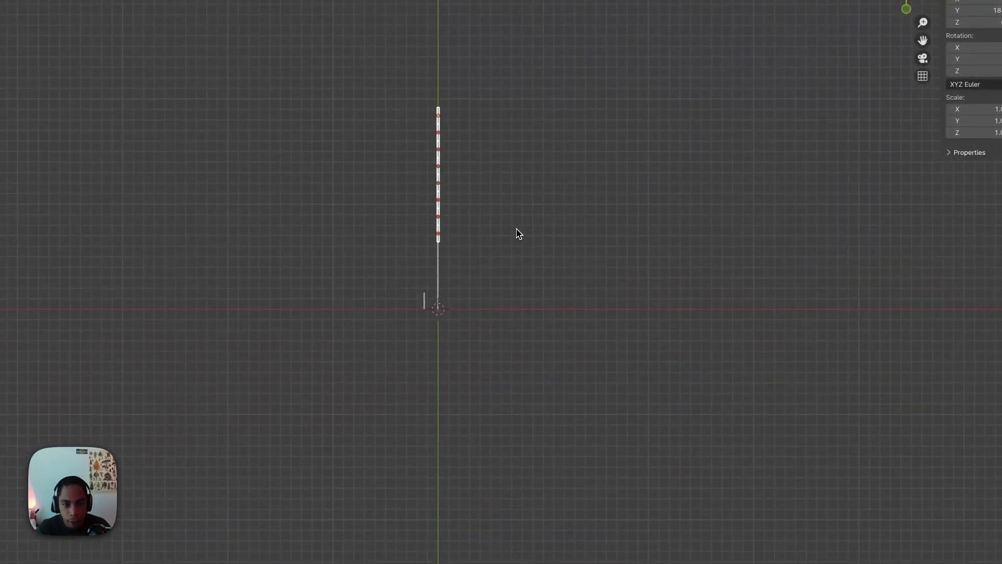
key(y)
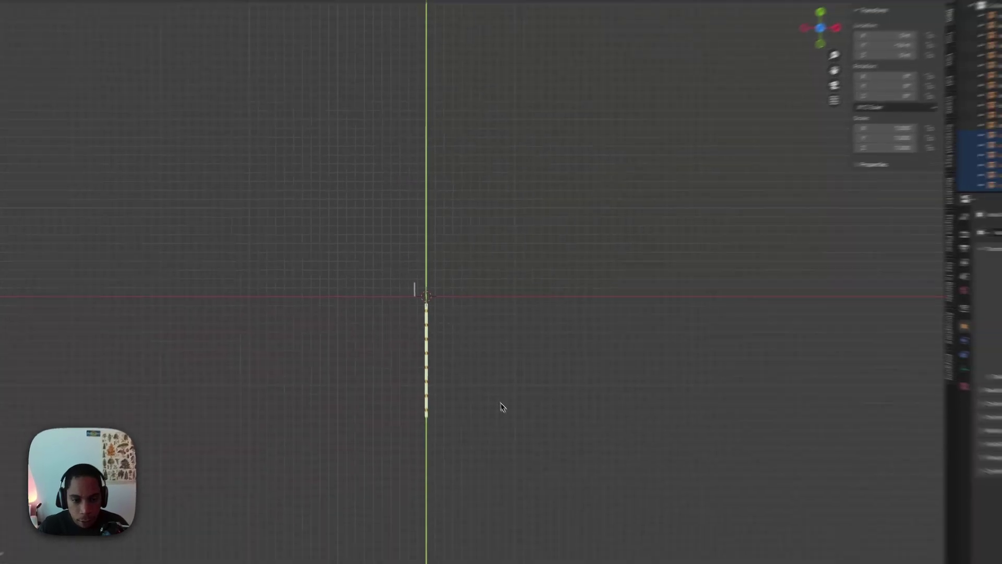
right_click(528, 443)
scroll(530, 435, up, 8)
key(shift+d)
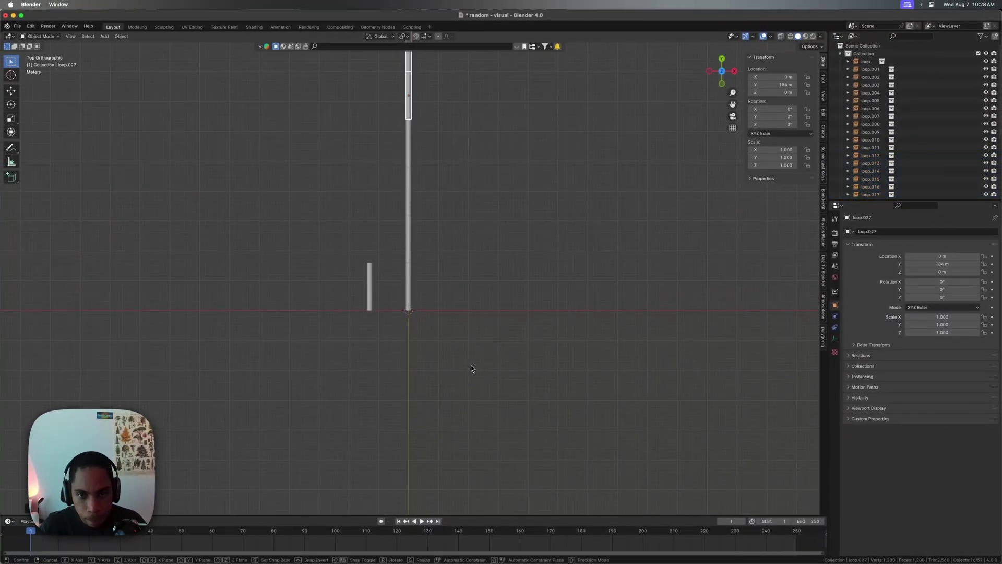
key(y)
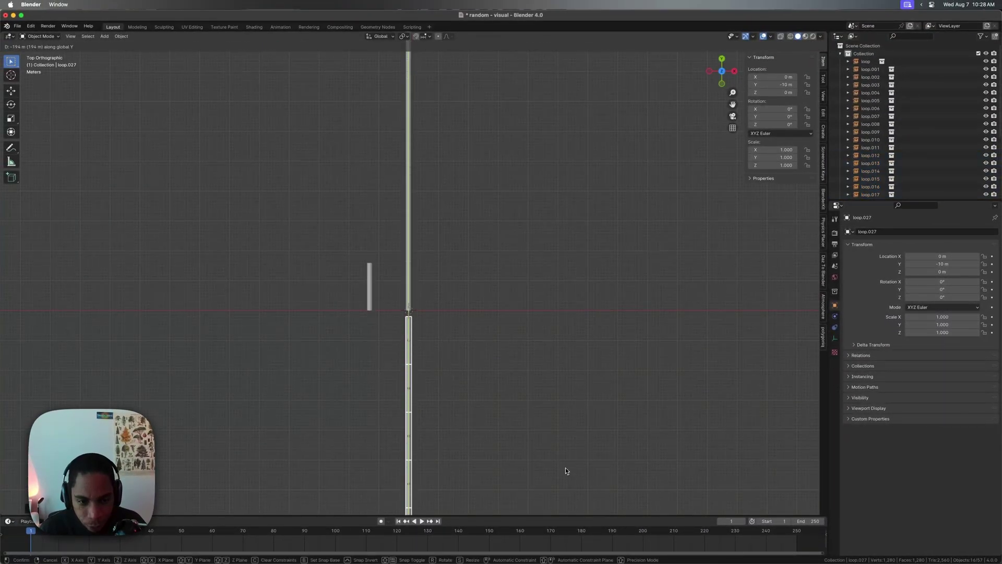
click(566, 461)
Step: Check the joint at the origin and add a camera there from the front view, inside the main Collection
scroll(473, 385, up, 10)
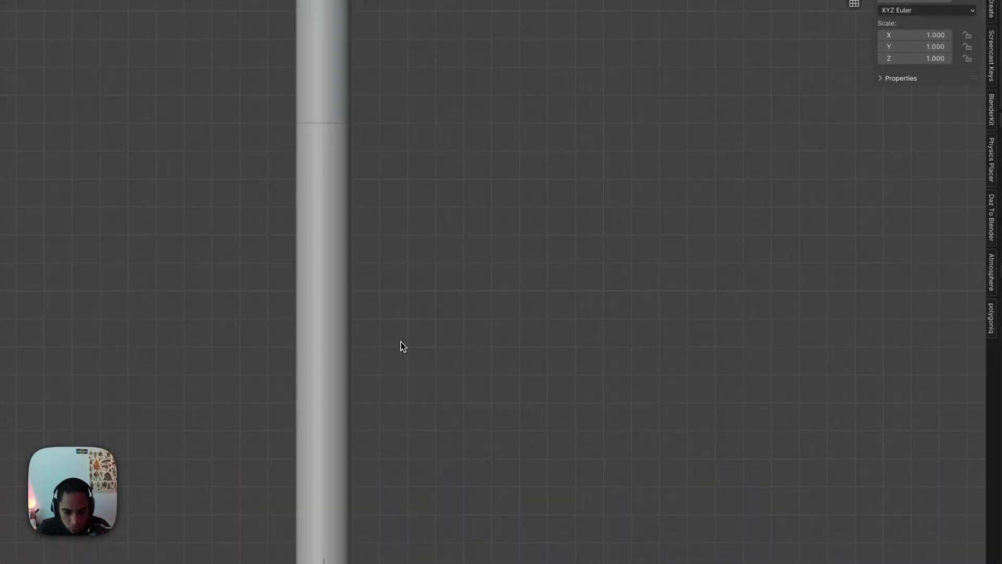
shift+middle_drag(417, 386, 422, 113)
scroll(422, 113, up, 4)
shift+middle_drag(411, 303, 470, 196)
middle_drag(571, 207, 577, 193)
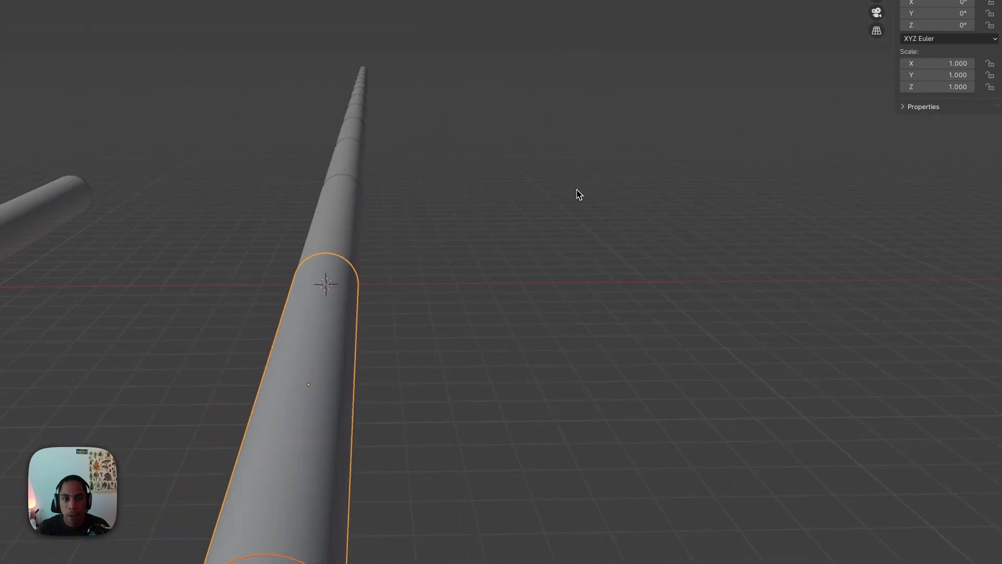
key(grave)
click(510, 158)
key(shift+a)
mouse_move(508, 156)
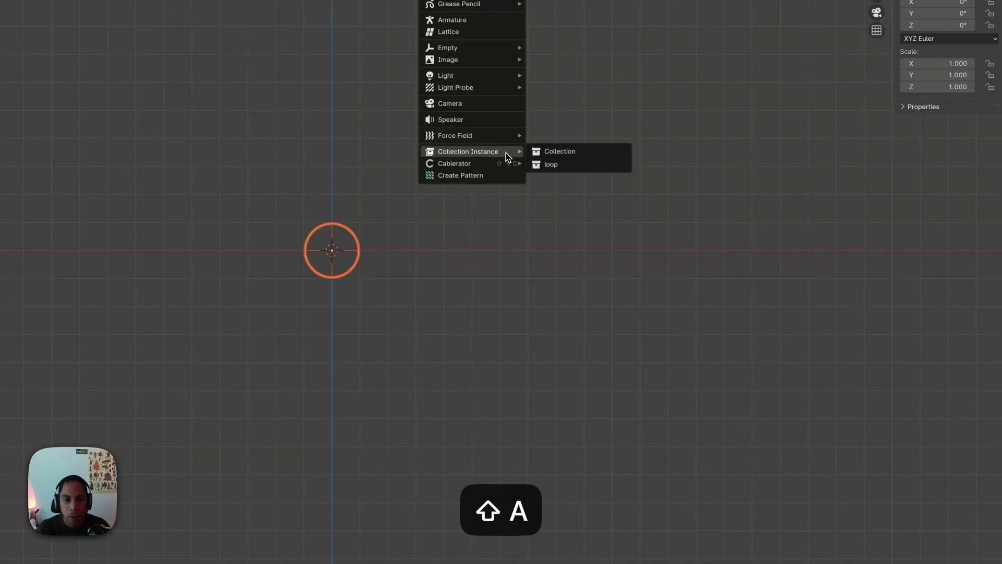
key(Escape)
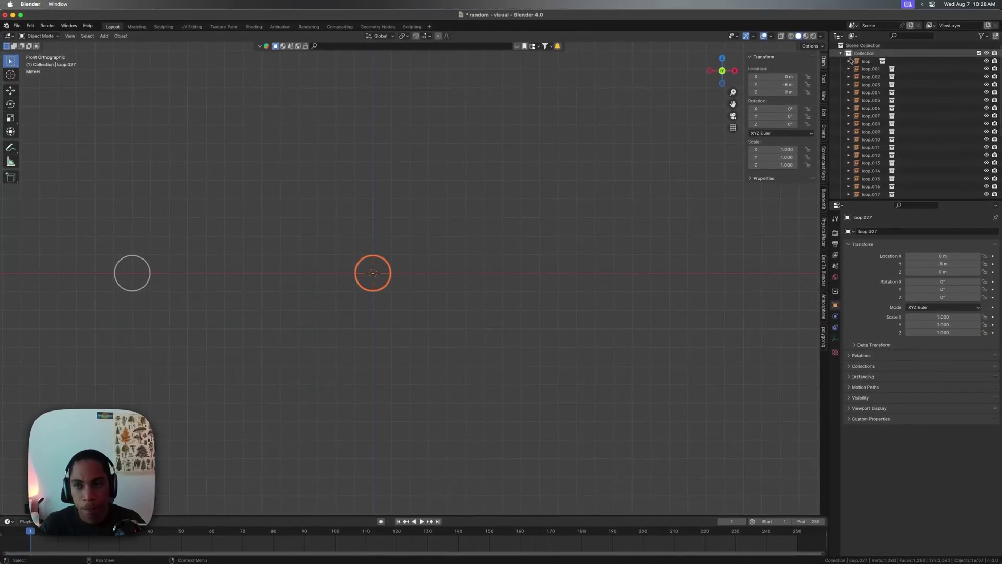
click(867, 53)
key(shift+a)
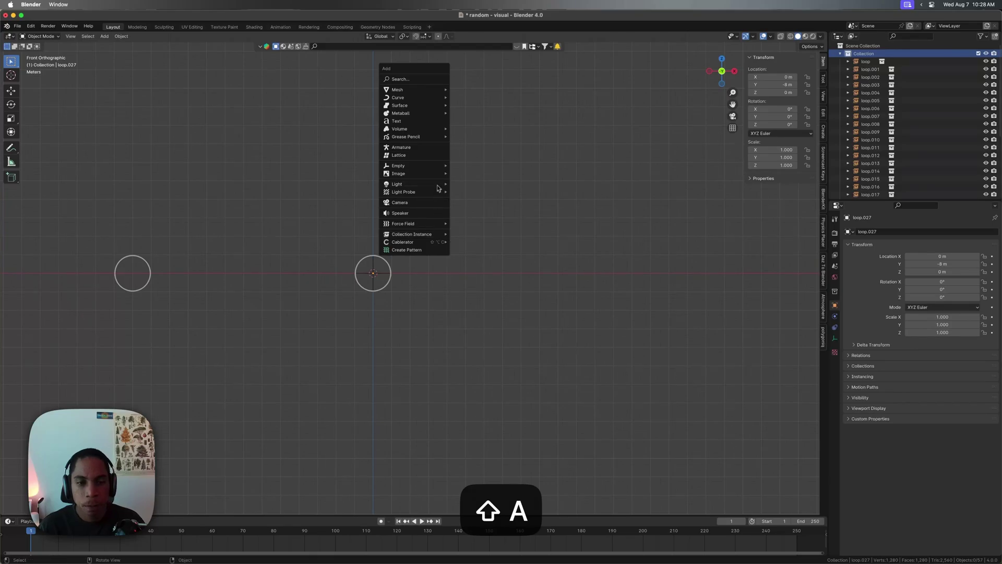
click(426, 201)
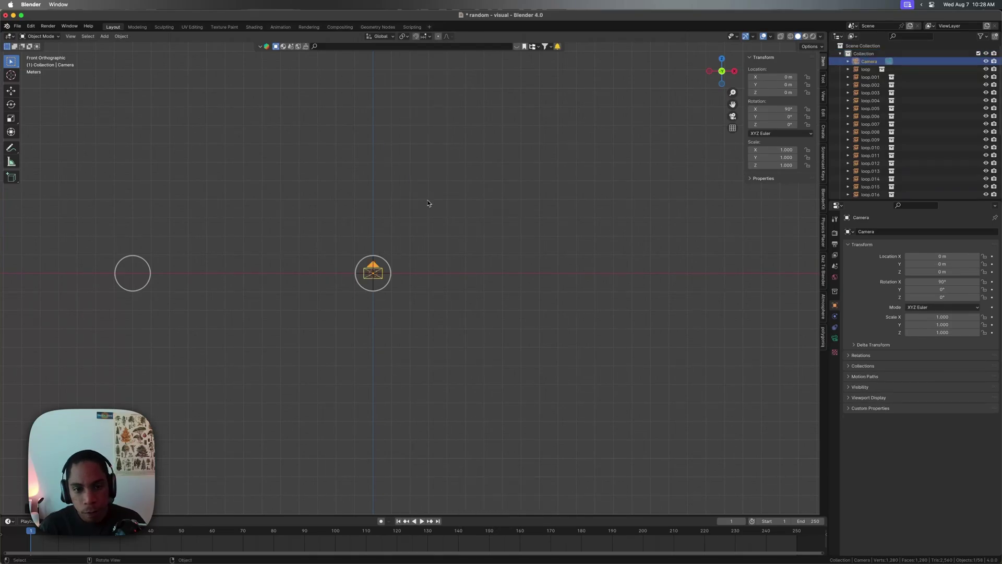
Step: Check the inside of the tube through the new camera
middle_drag(429, 203, 379, 291)
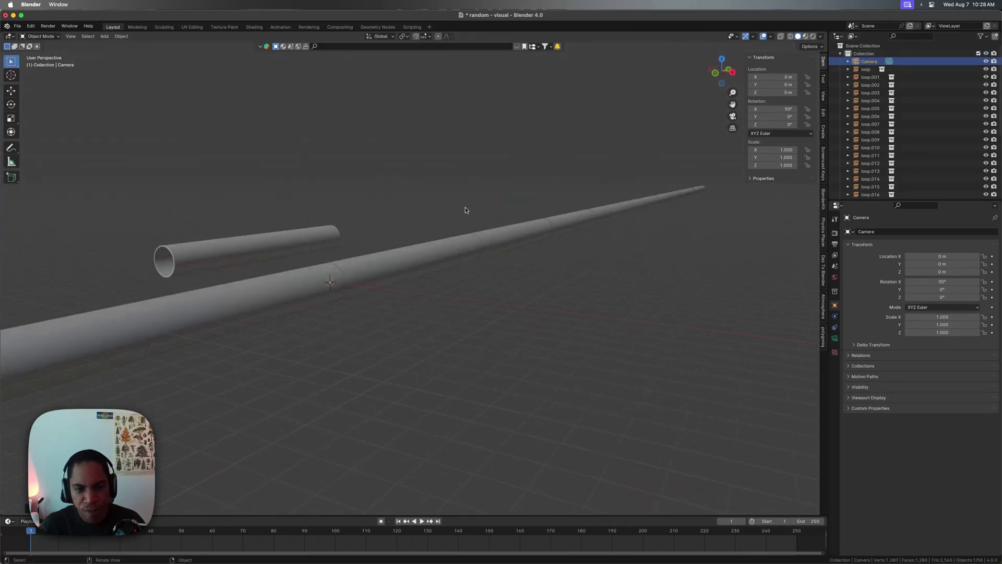
key(KP_0)
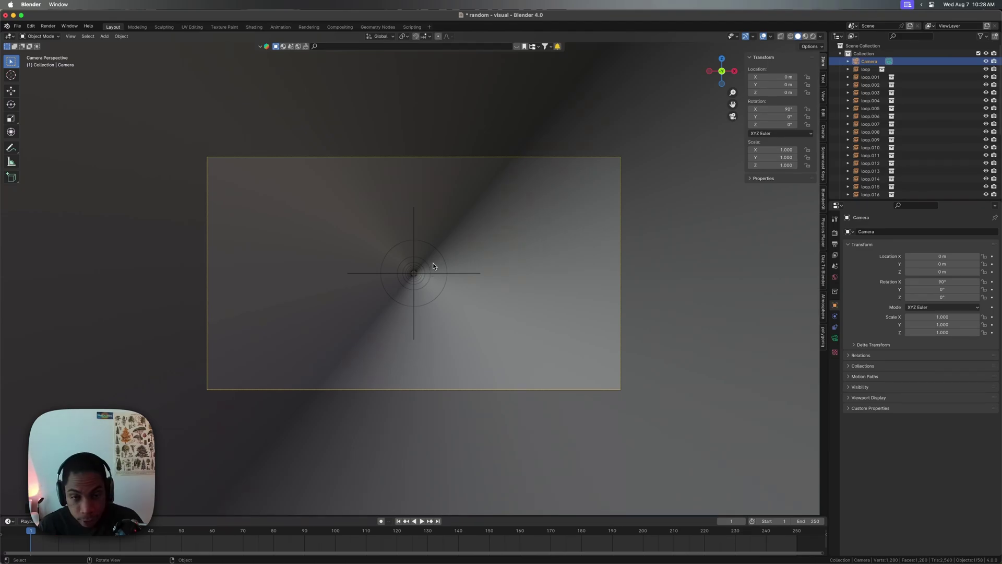
middle_drag(487, 286, 491, 332)
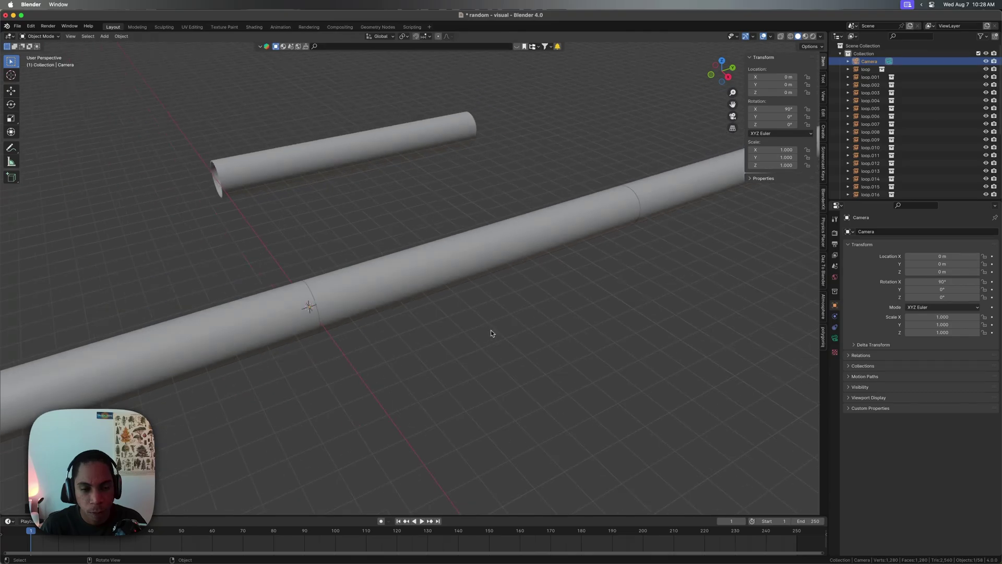
Step: Show the scene in wireframe from the top view and examine the first loop instance's position along the tunnel
key(z)
click(459, 320)
key(KP_7)
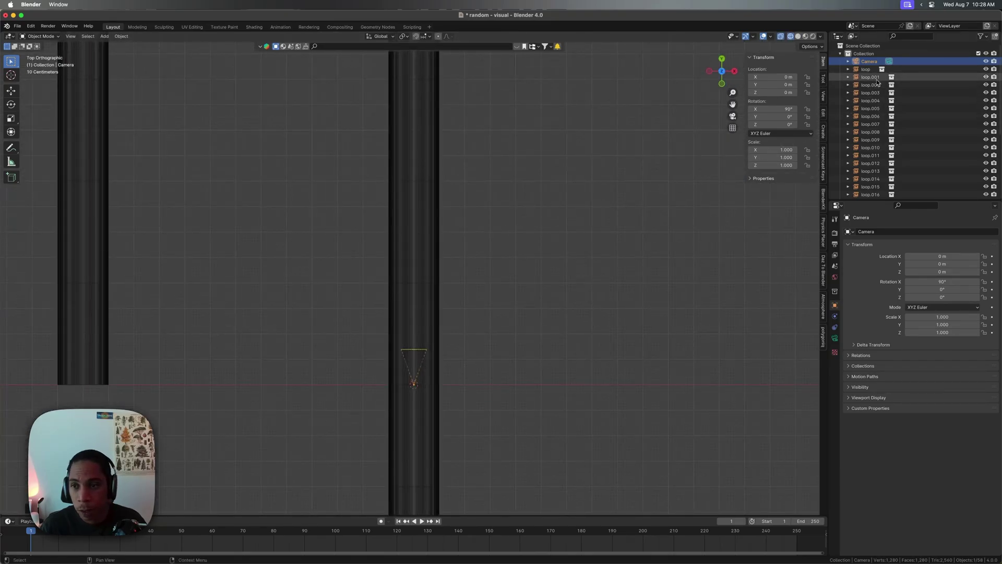
click(865, 69)
key(shift+z)
scroll(701, 261, down, 4)
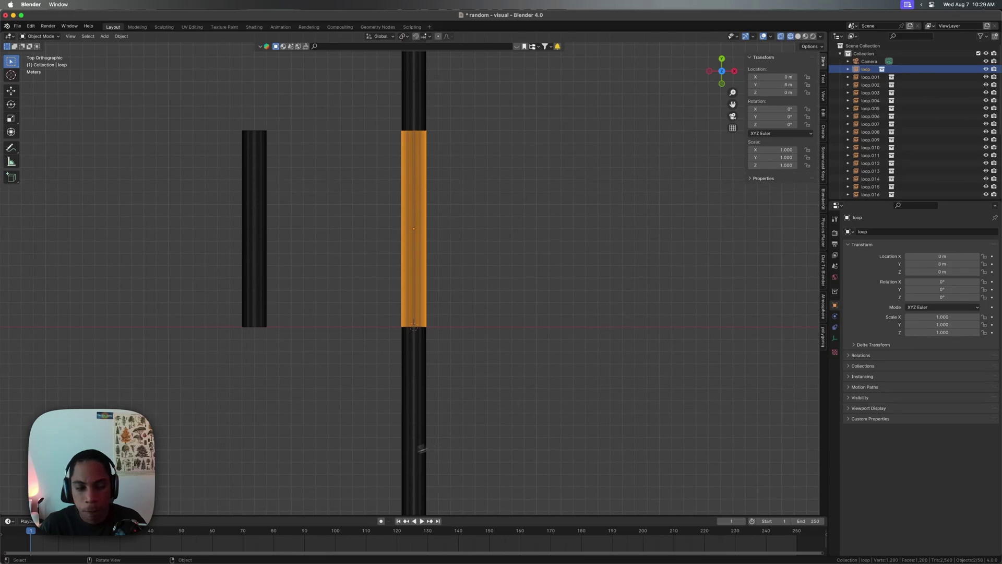
Step: Keyframe only the camera's Y location at 0 m on frame 0
click(869, 61)
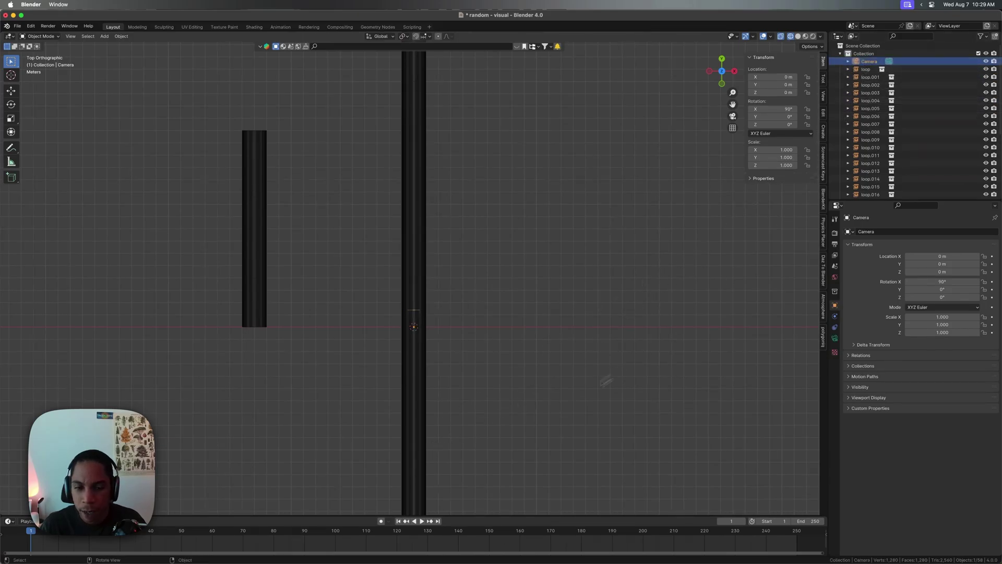
key(Left)
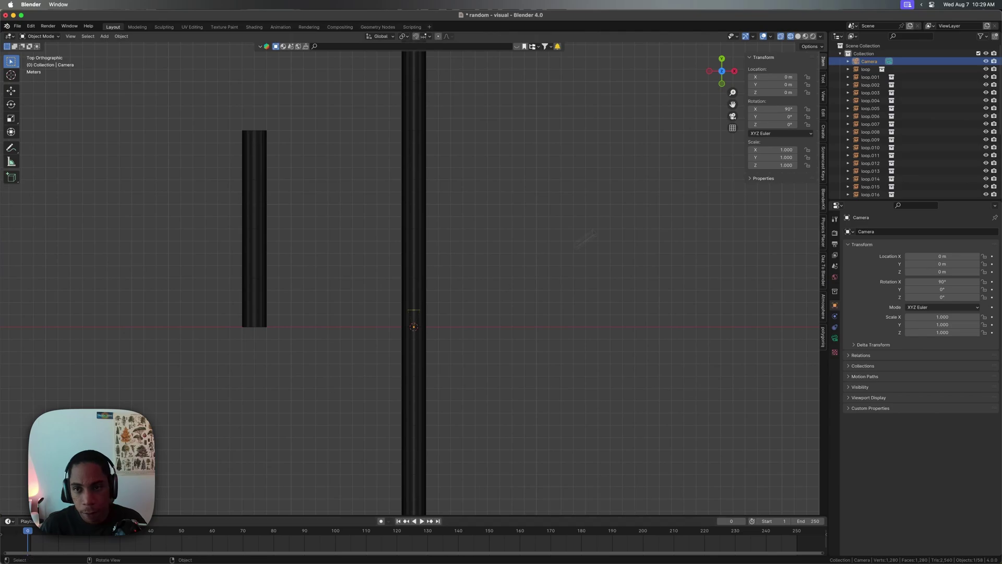
right_click(755, 86)
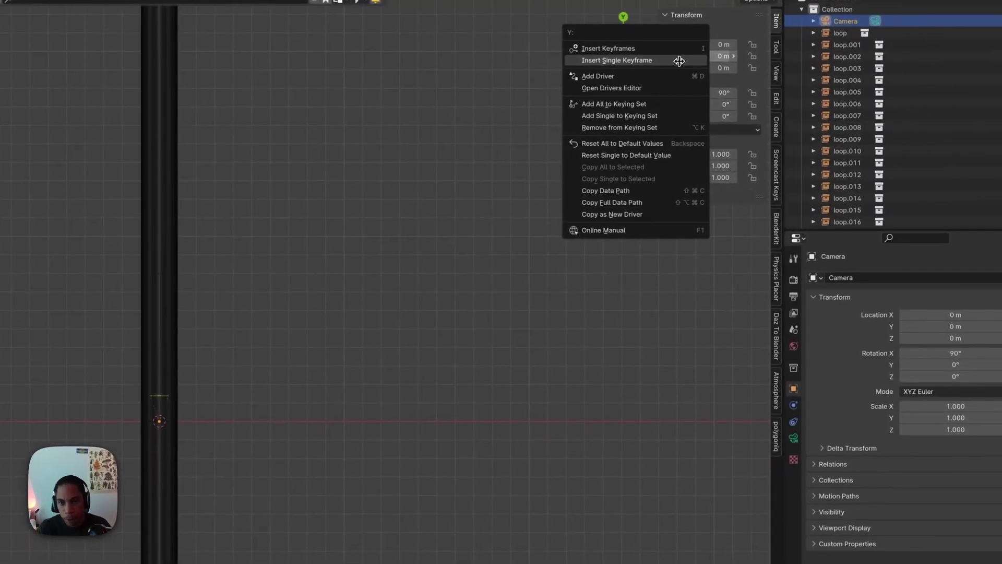
click(679, 62)
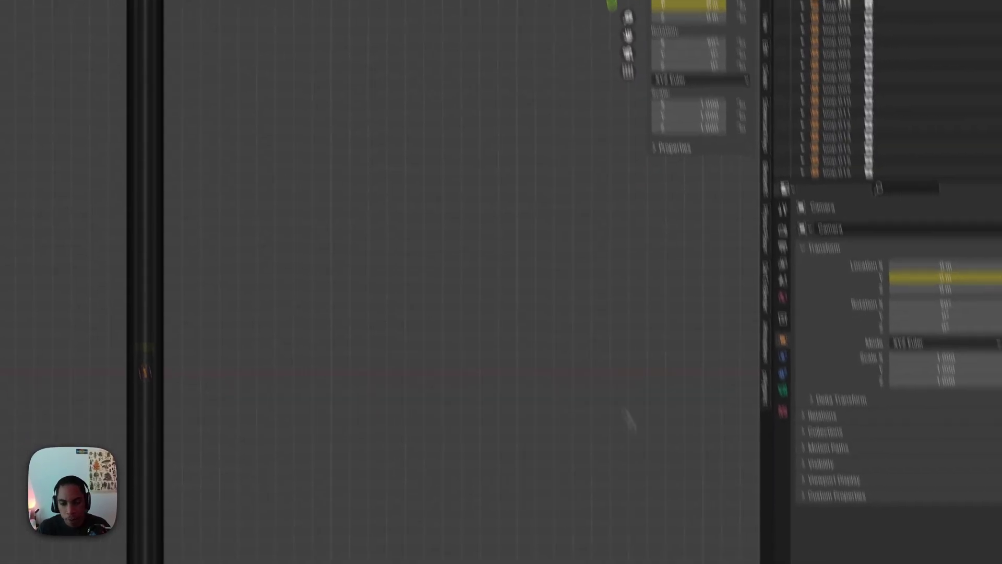
Step: Set the camera's Y location to 16 m at frame 250 and insert a single keyframe on it
click(694, 519)
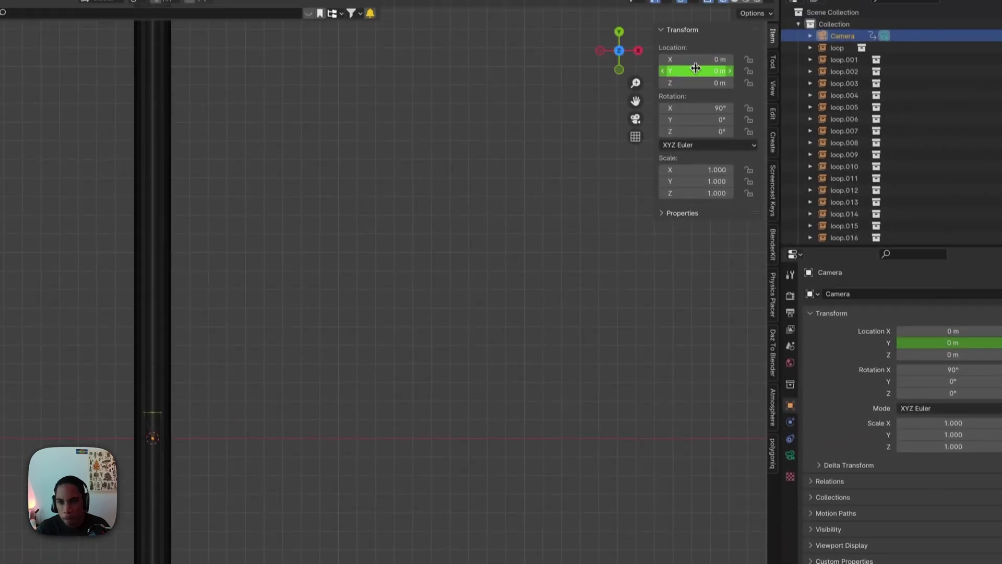
click(700, 81)
text(1)
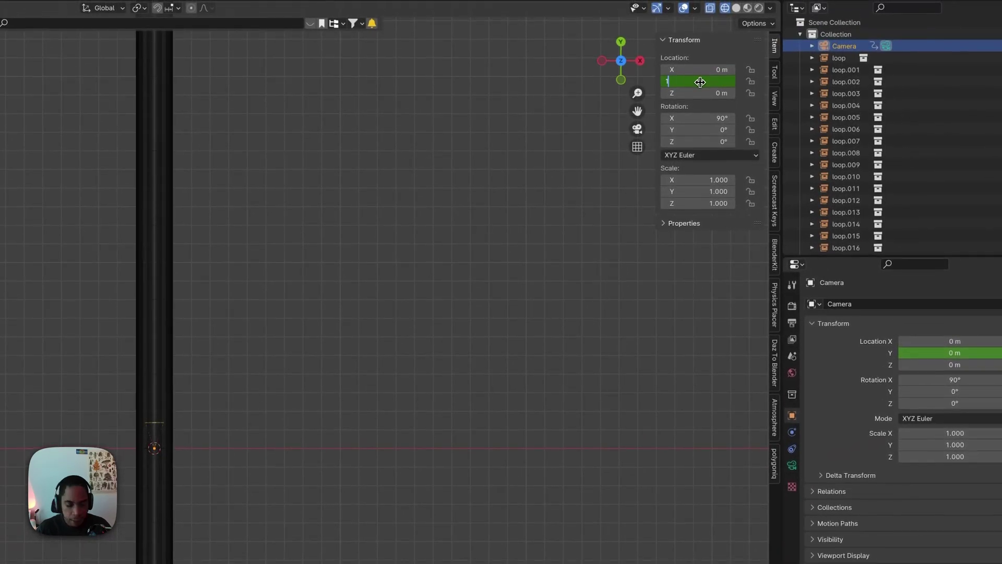
text(6)
key(Return)
right_click(700, 82)
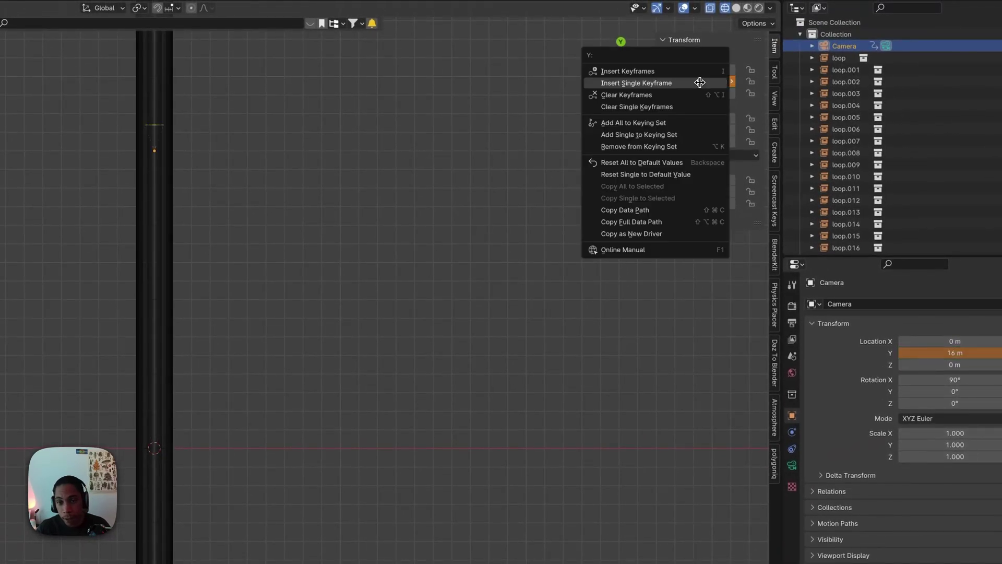
click(700, 82)
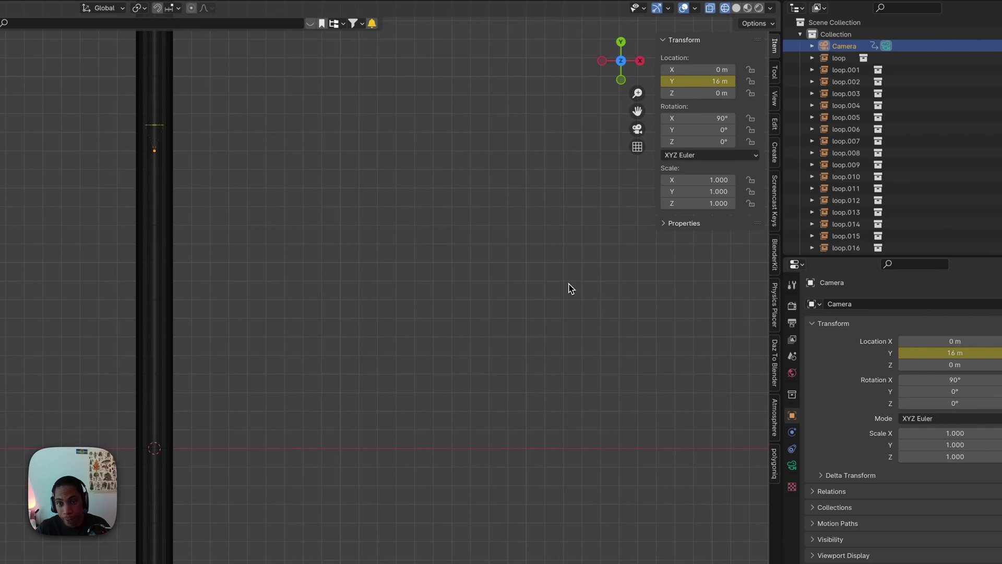
Step: Play the animation through the camera view, return to frame 0 and save the file
key(shift+Left)
key(Left)
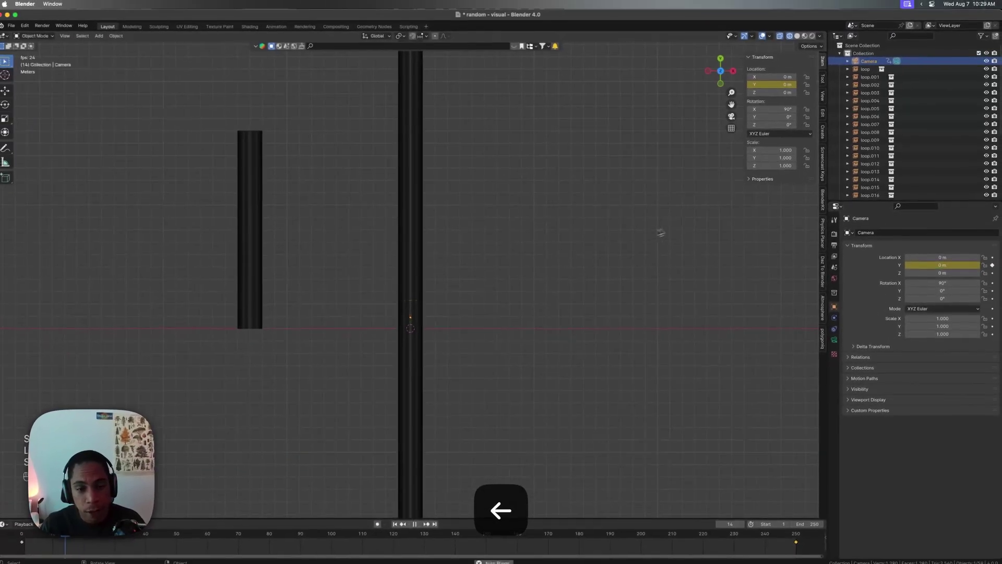
key(grave)
click(548, 310)
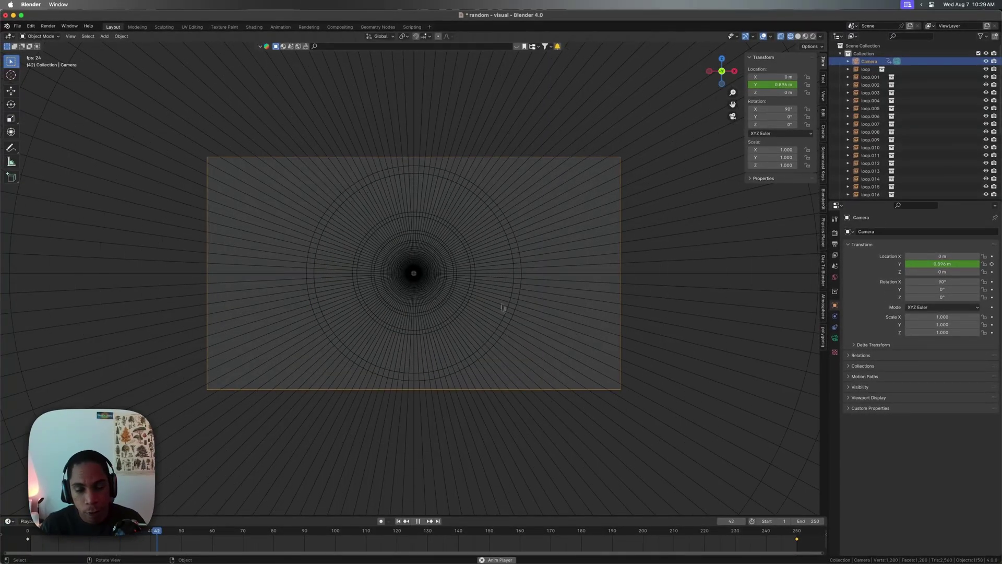
key(space)
key(shift+Left)
key(Left)
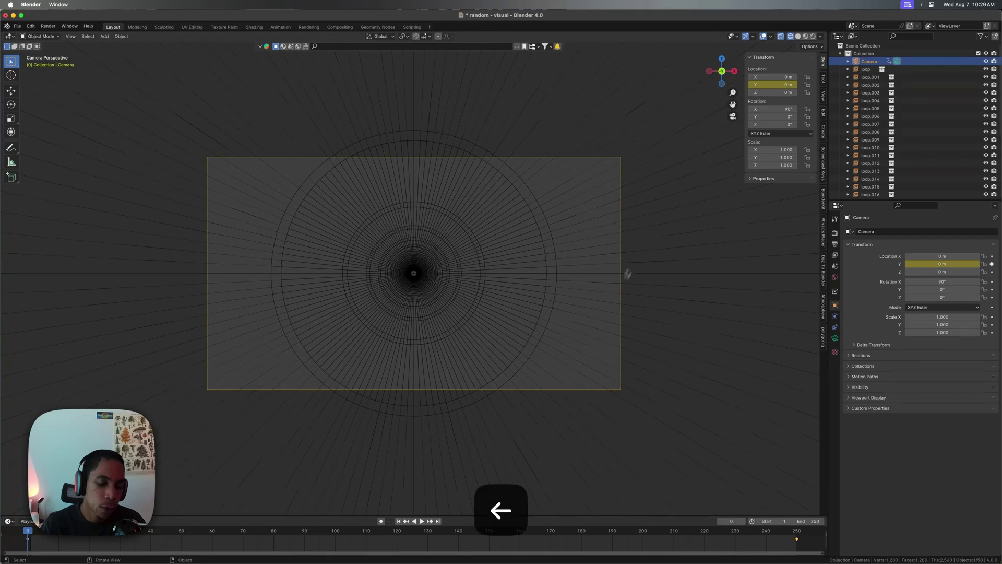
middle_drag(628, 274, 523, 340)
scroll(600, 246, down, 10)
key(super+s)
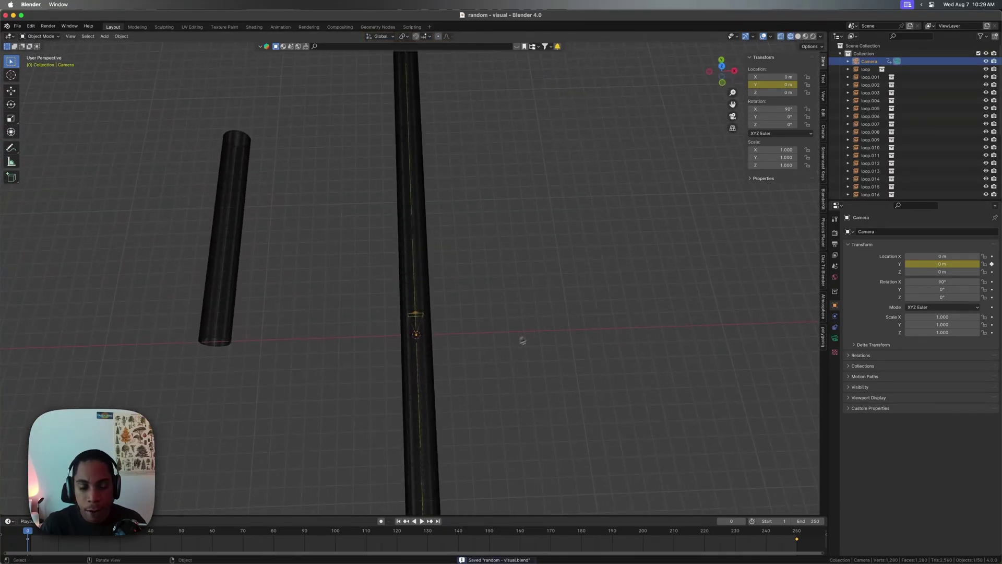
Step: Add a point light at the origin from the top view and move it about 4.25 m along the Y axis
key(KP_7)
key(shift+a)
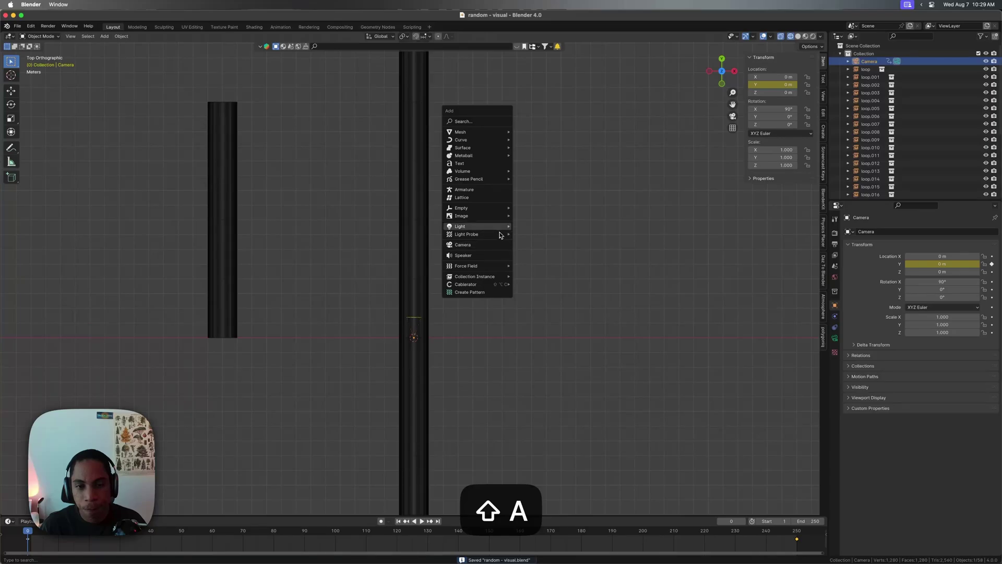
click(527, 227)
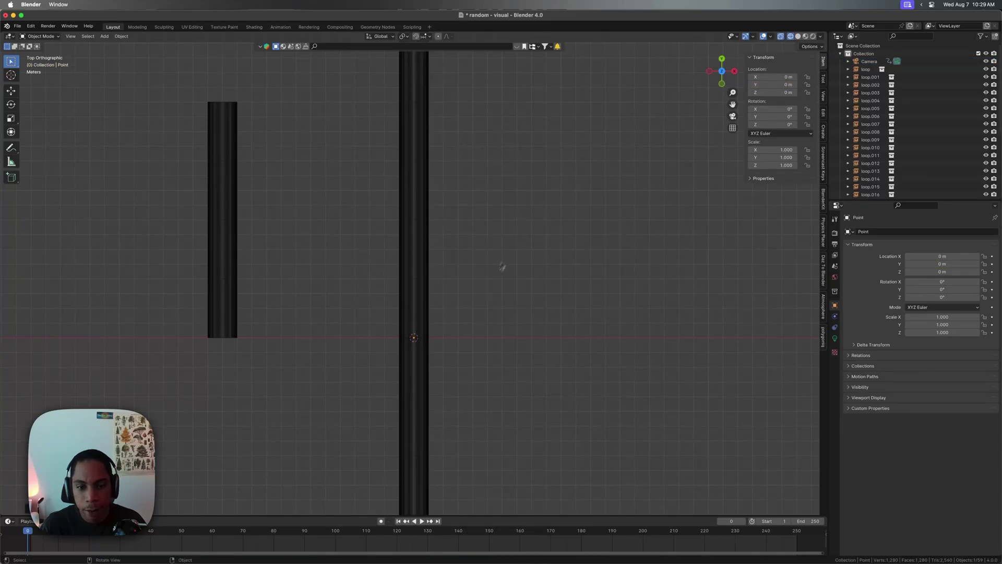
key(g)
key(y)
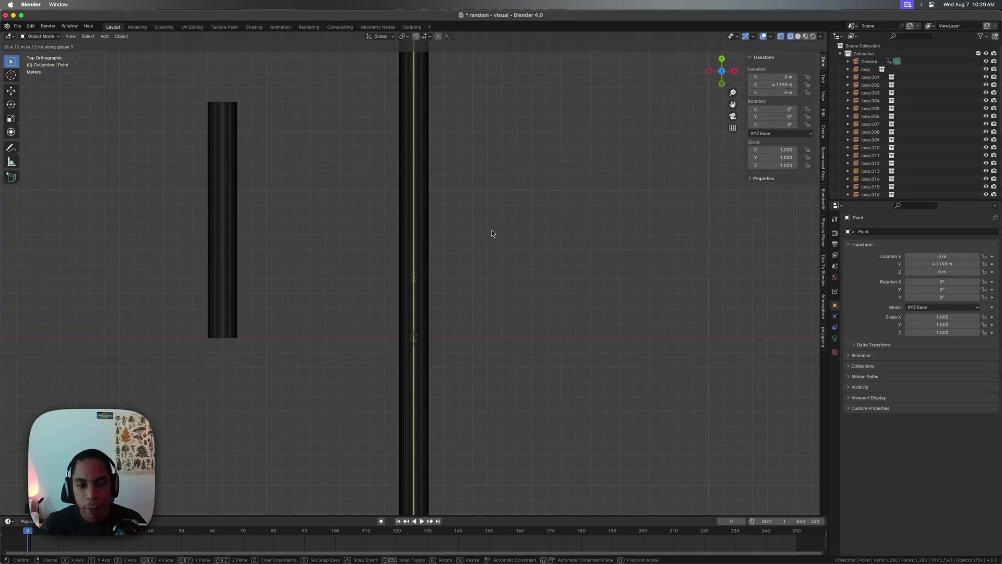
click(492, 233)
scroll(492, 232, up, 3)
scroll(493, 232, down, 2)
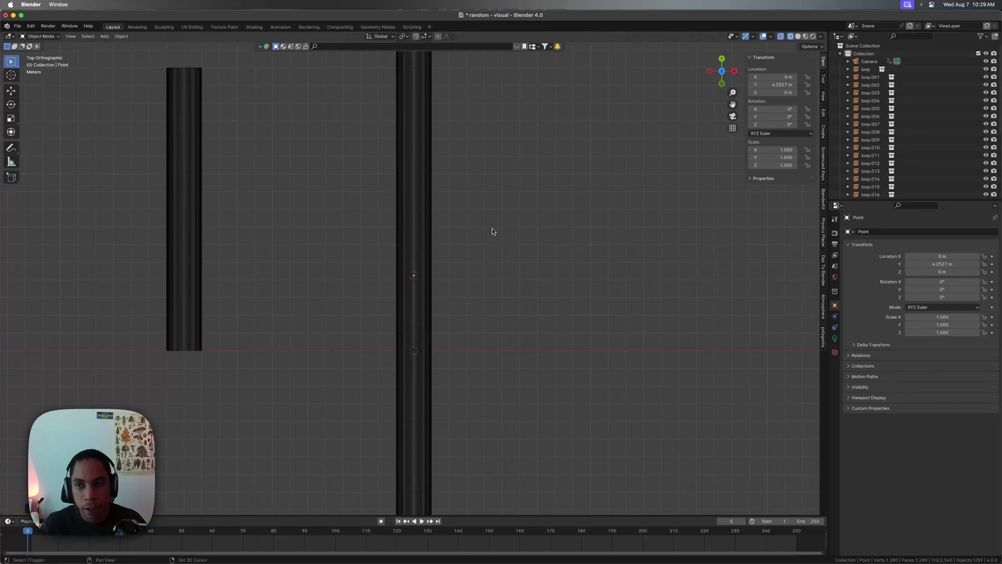
Step: Duplicate the point light four times along the tunnel, placing the copies at about 8.1, 11.3, 13.8 and 17.5 m on the Y axis
key(shift+d)
key(y)
click(491, 165)
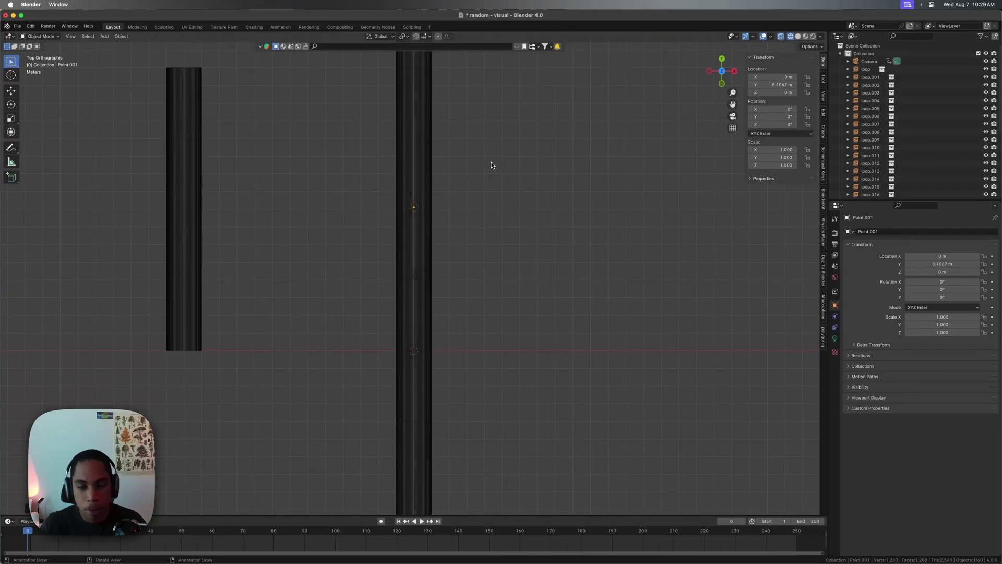
key(shift+d)
key(y)
click(491, 119)
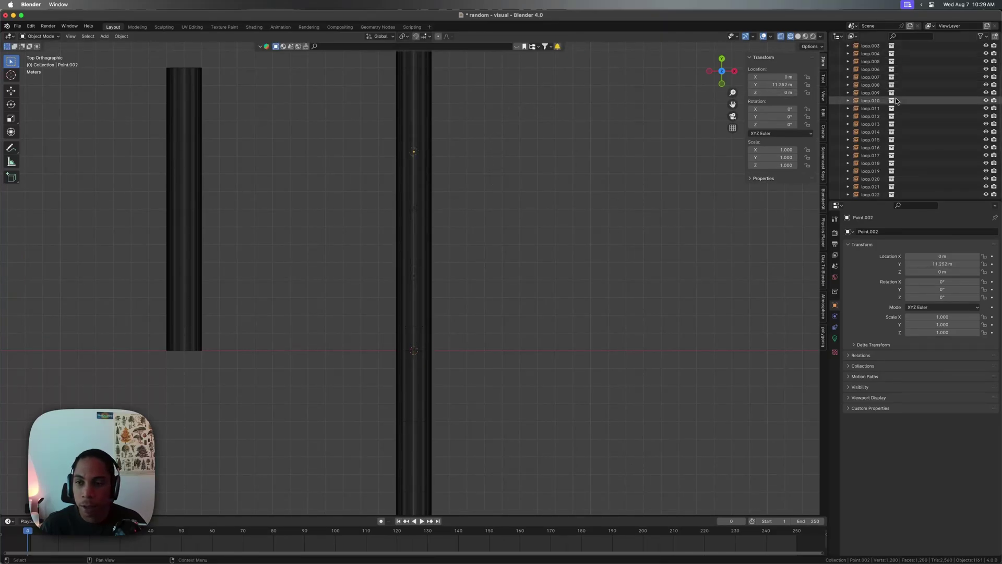
scroll(897, 120, down, 5)
key(shift+d)
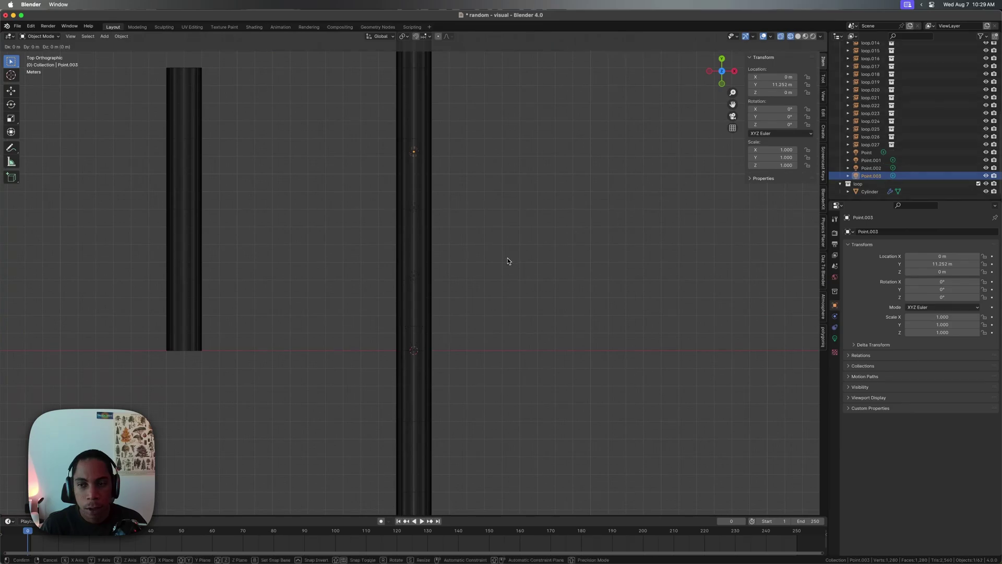
key(y)
click(508, 216)
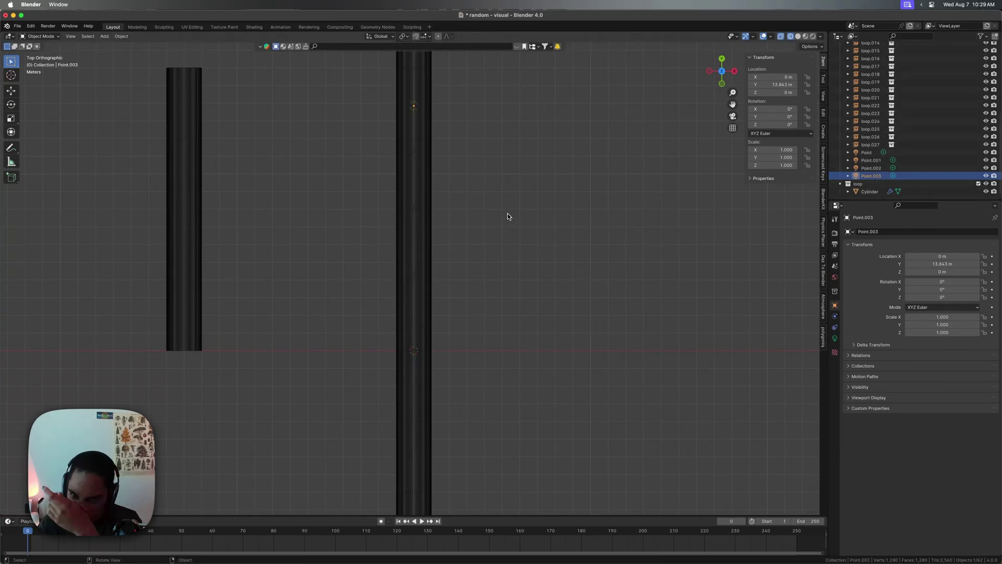
shift+middle_drag(508, 217, 514, 358)
key(shift+d)
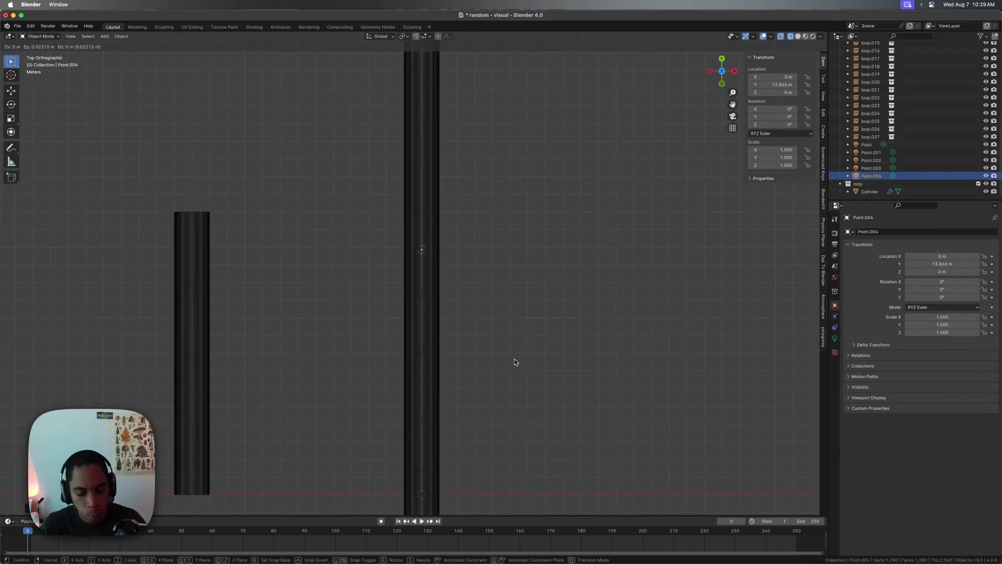
key(y)
click(521, 299)
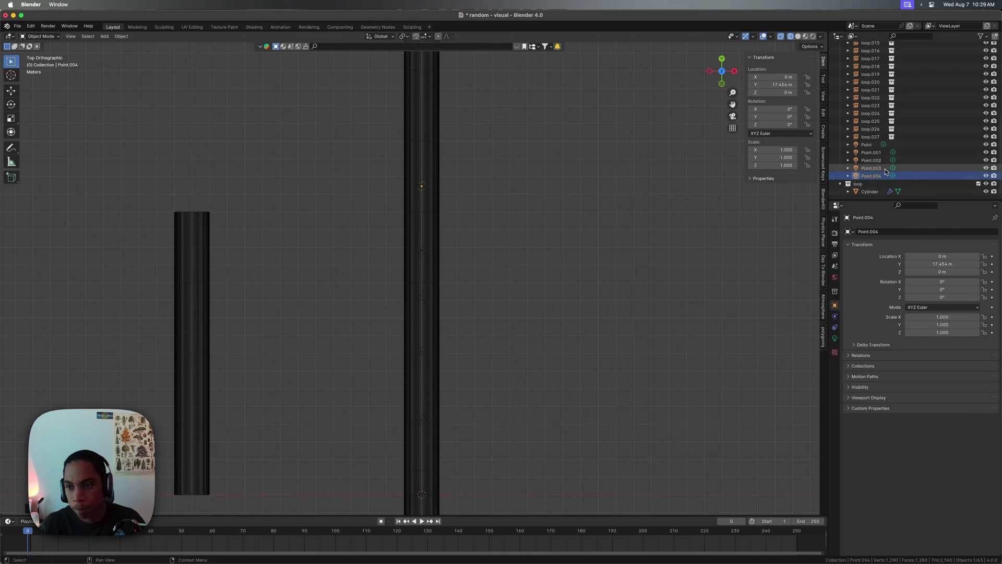
Step: Select all five point lights in the Outliner and parent them to the camera
shift+click(868, 145)
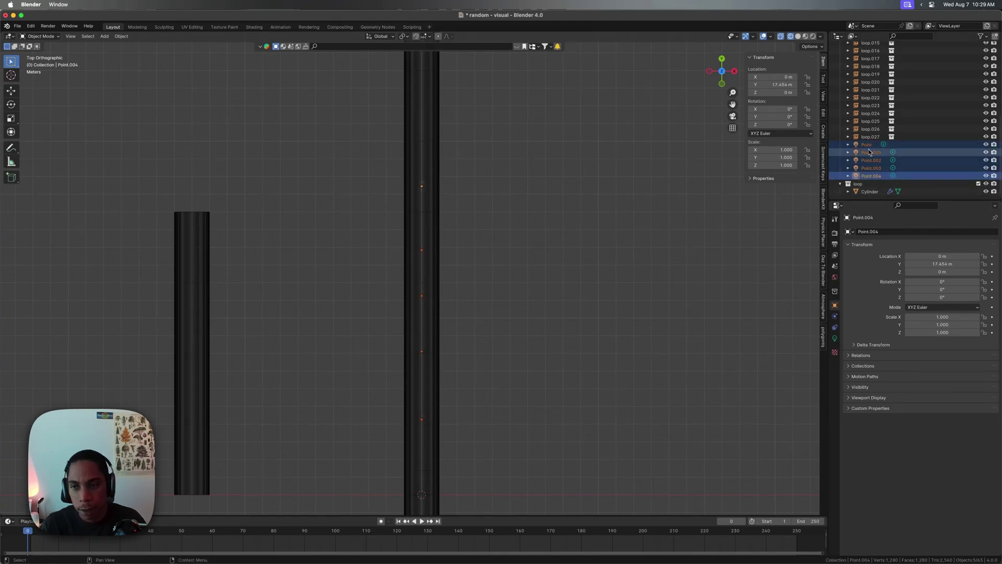
scroll(872, 162, up, 3)
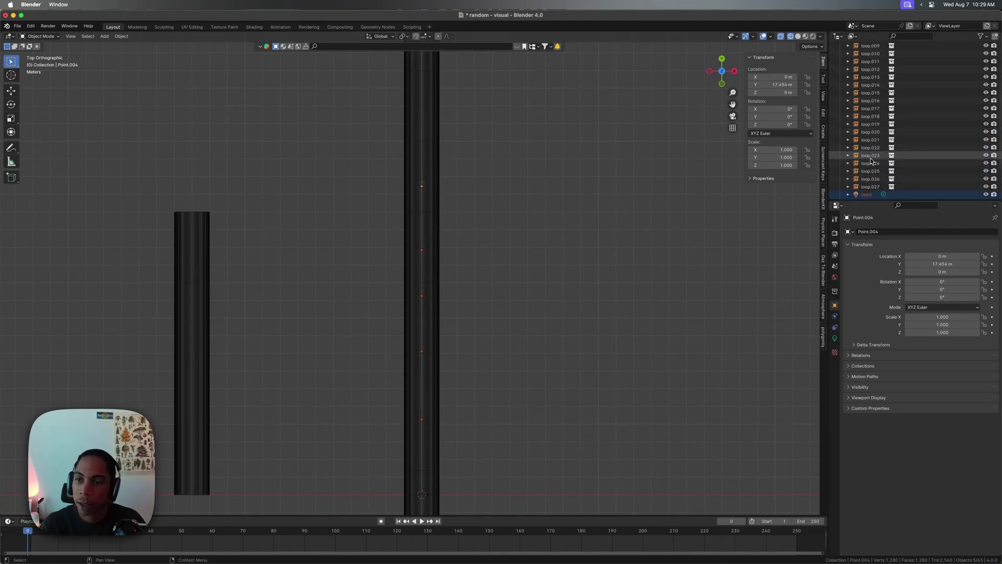
drag(864, 176, 877, 69)
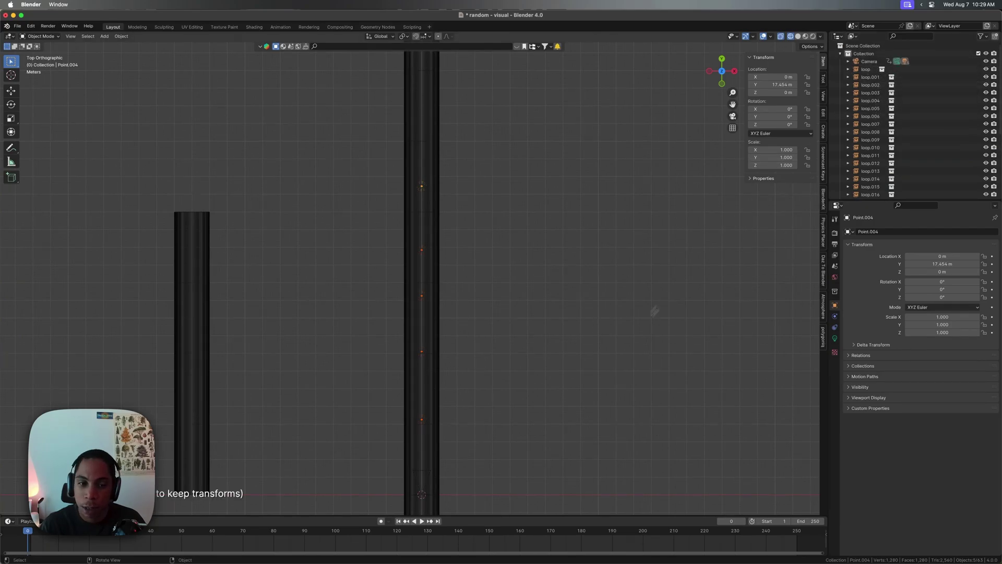
Step: Preview the lit tunnel animation through the camera in rendered shading, return to frame 0 and save the file
key(grave)
click(615, 303)
key(z)
click(581, 211)
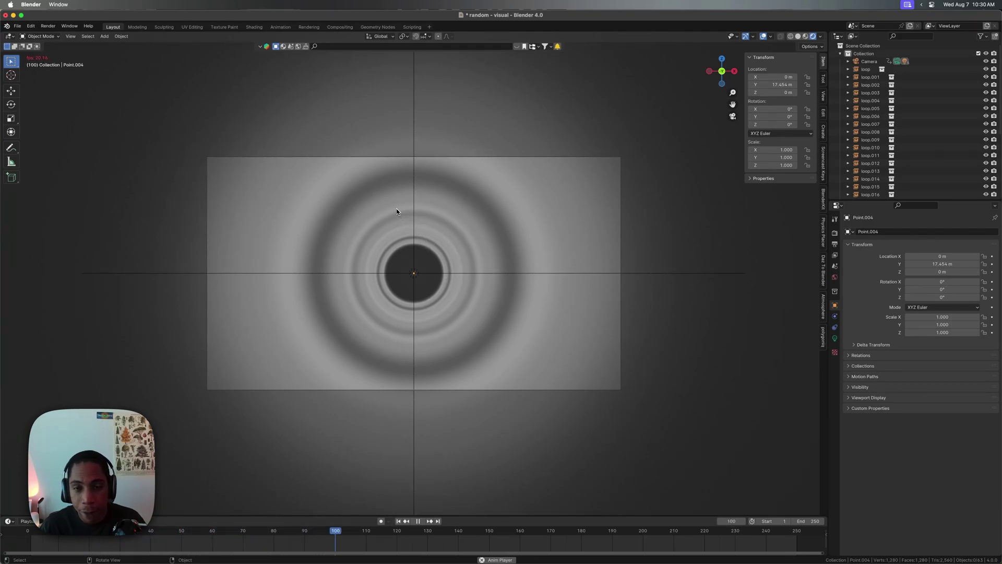
key(shift+Left)
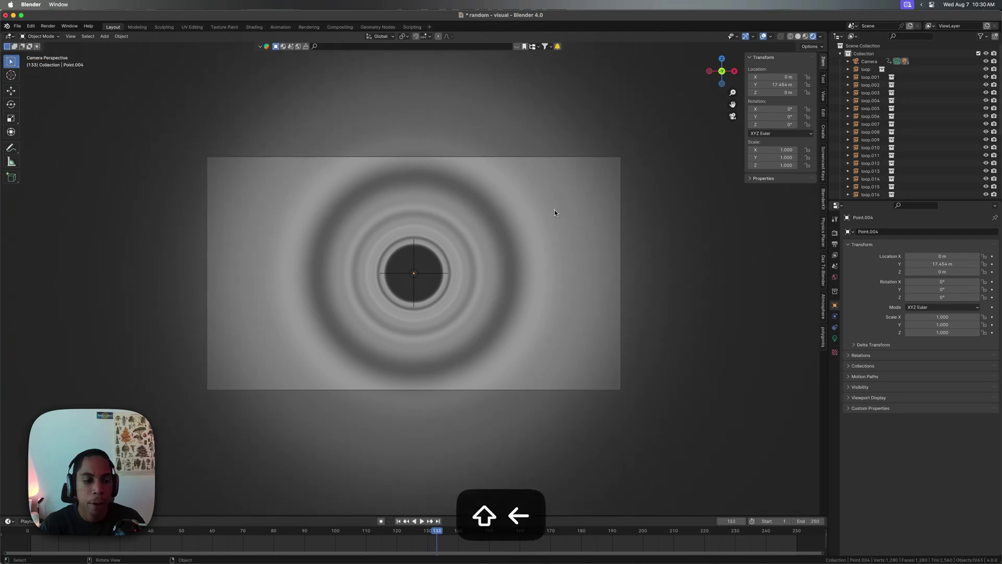
key(super+s)
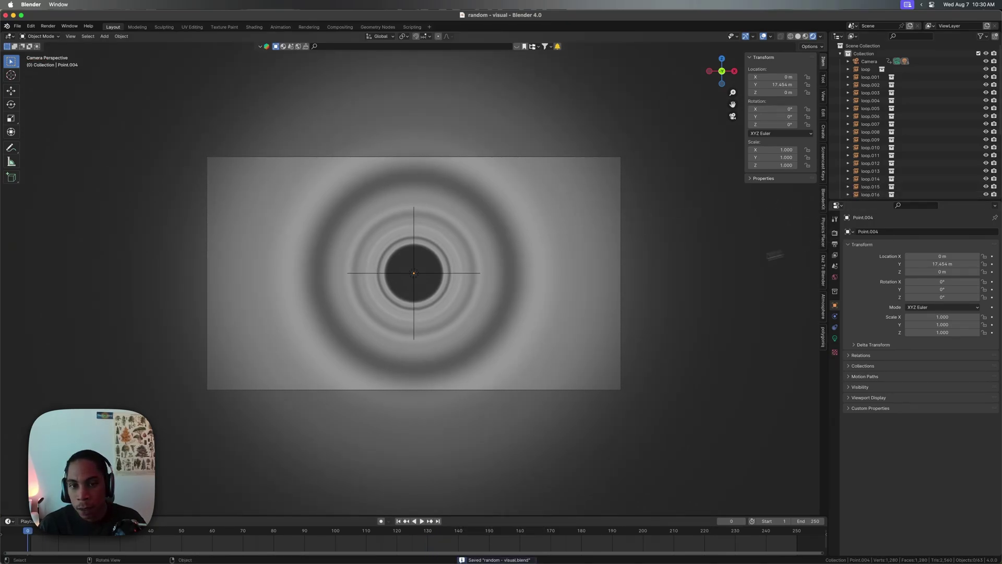
Step: Split the viewport vertically into two areas, make the new one a Shader Editor and select the Cylinder in the loop collection
right_click(473, 515)
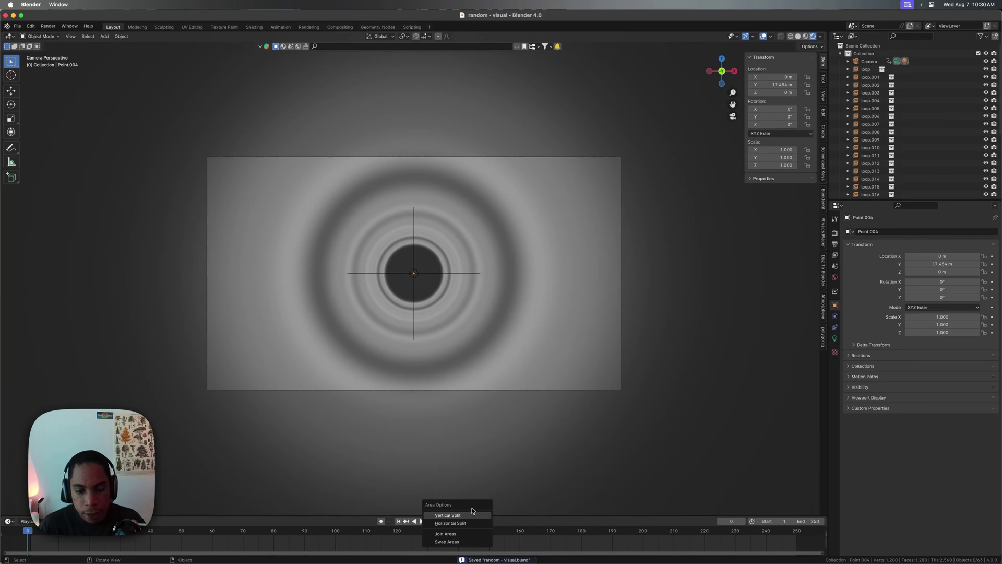
click(480, 513)
click(468, 485)
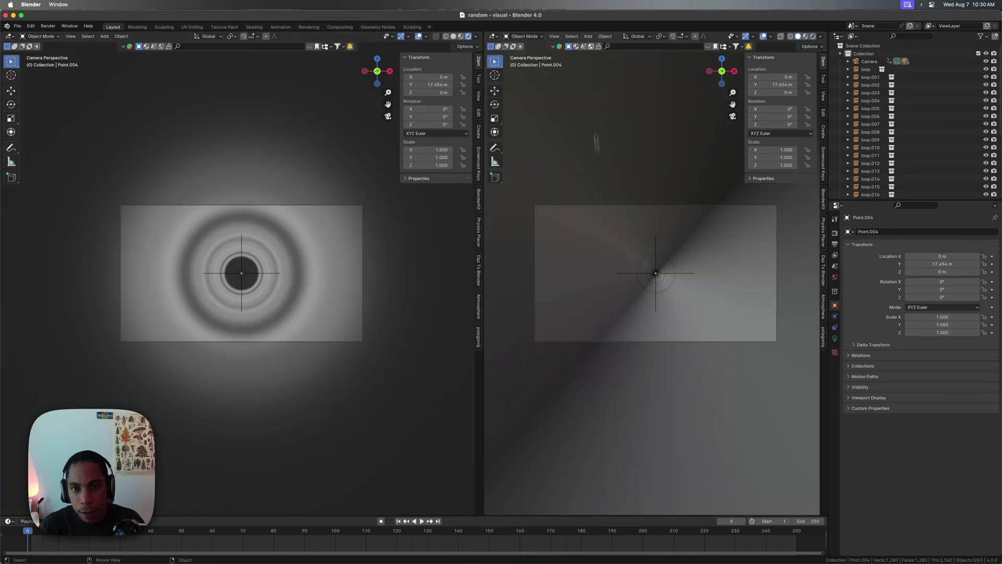
click(494, 36)
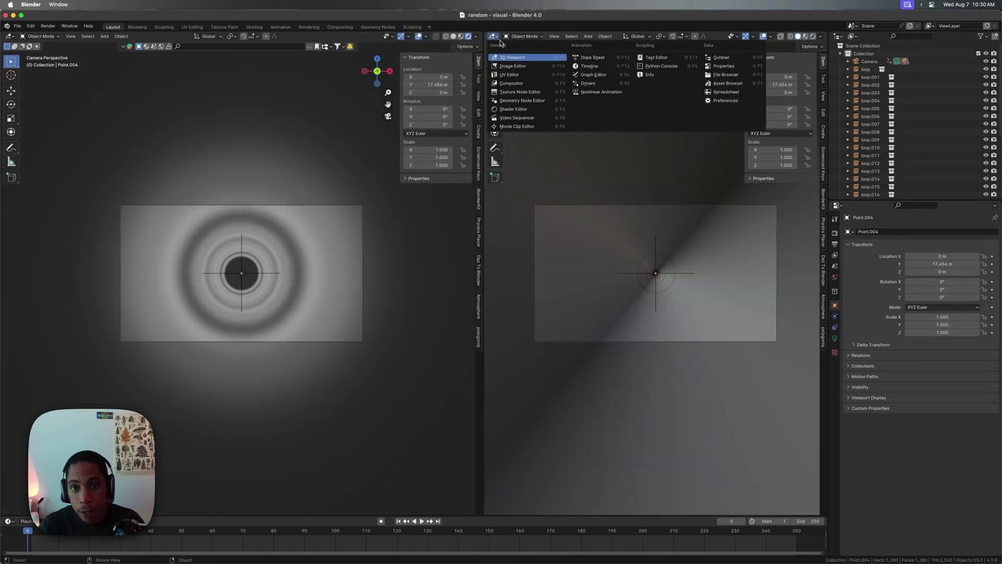
click(522, 106)
scroll(876, 149, down, 5)
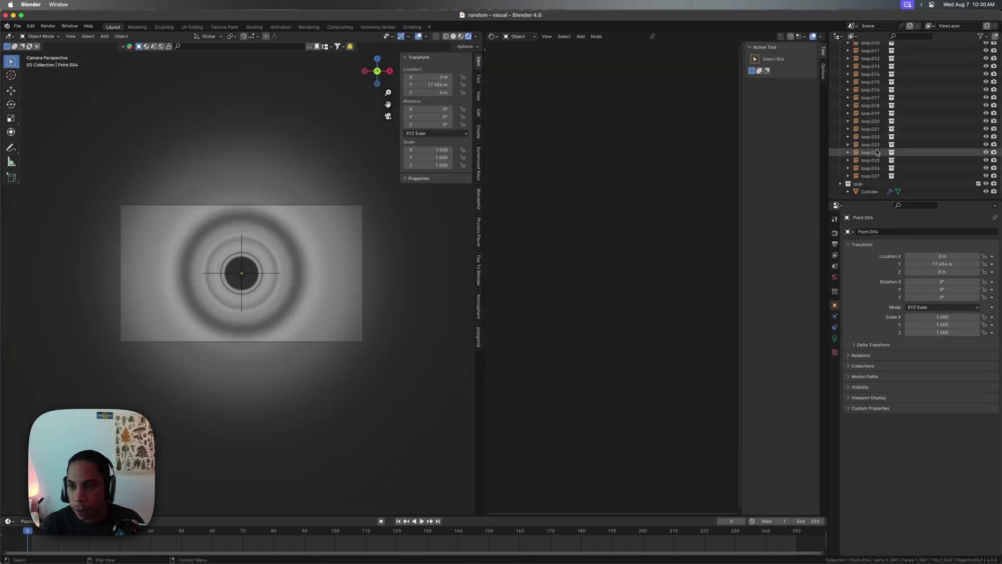
click(876, 192)
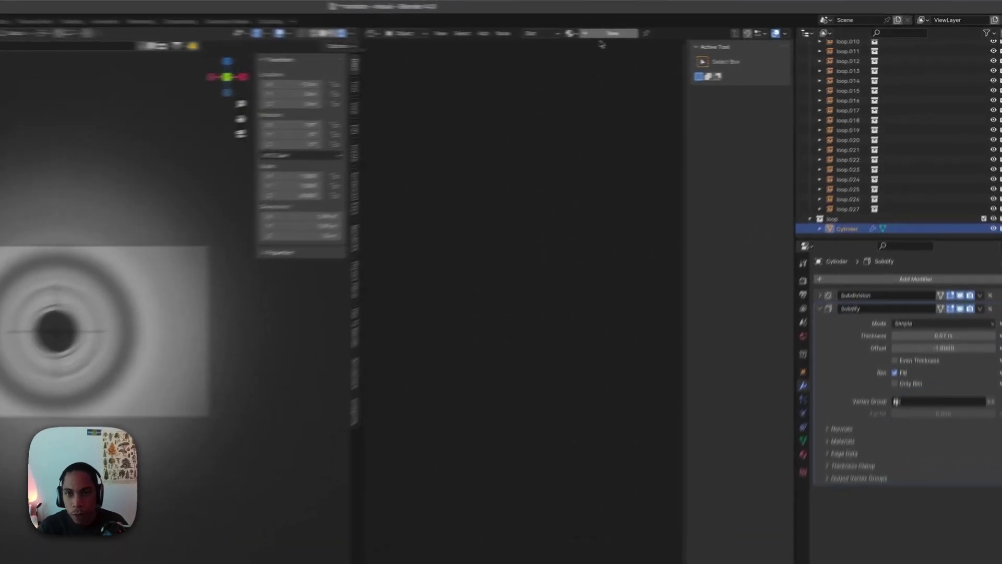
Step: Create a new material for the selected Cylinder
click(682, 36)
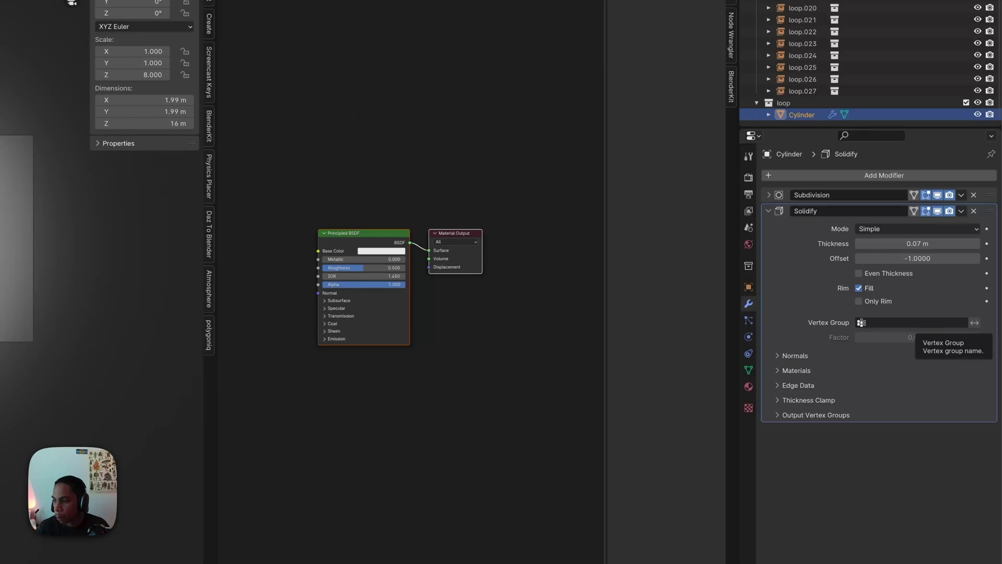
click(420, 364)
scroll(433, 360, up, 2)
middle_drag(499, 380, 558, 315)
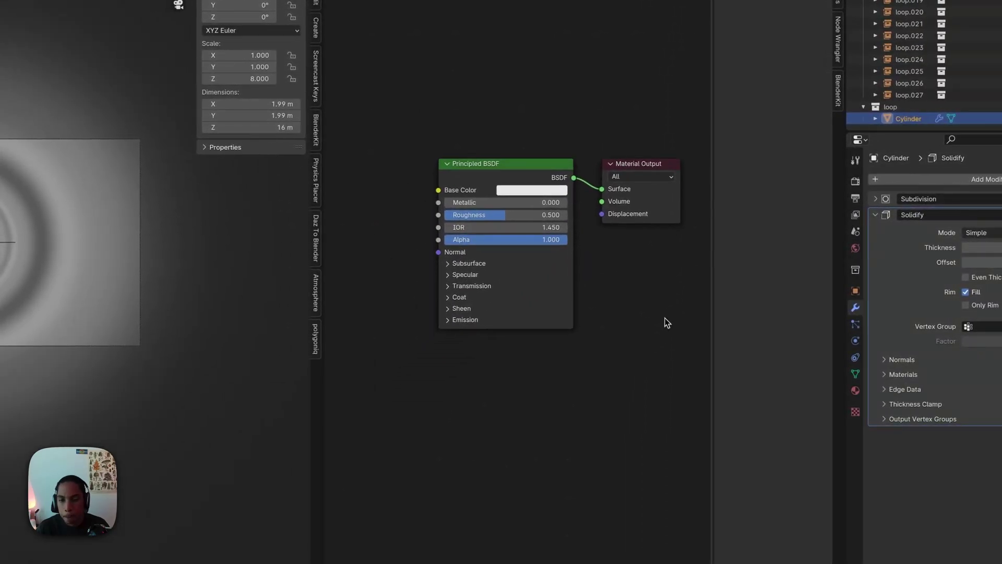
scroll(666, 322, up, 1)
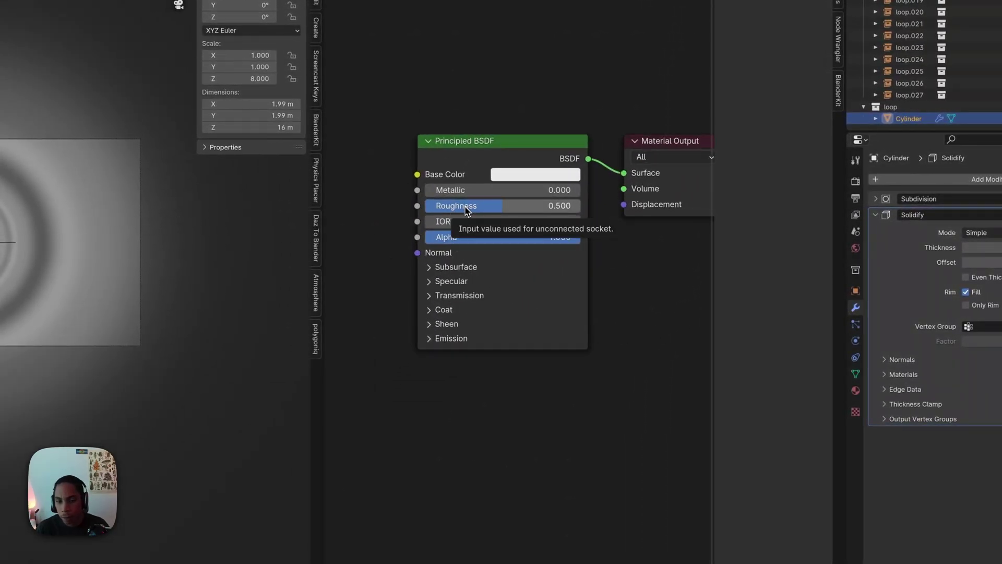
Step: Raise the Sheen weight of the Principled BSDF and collapse the Sheen settings
click(439, 332)
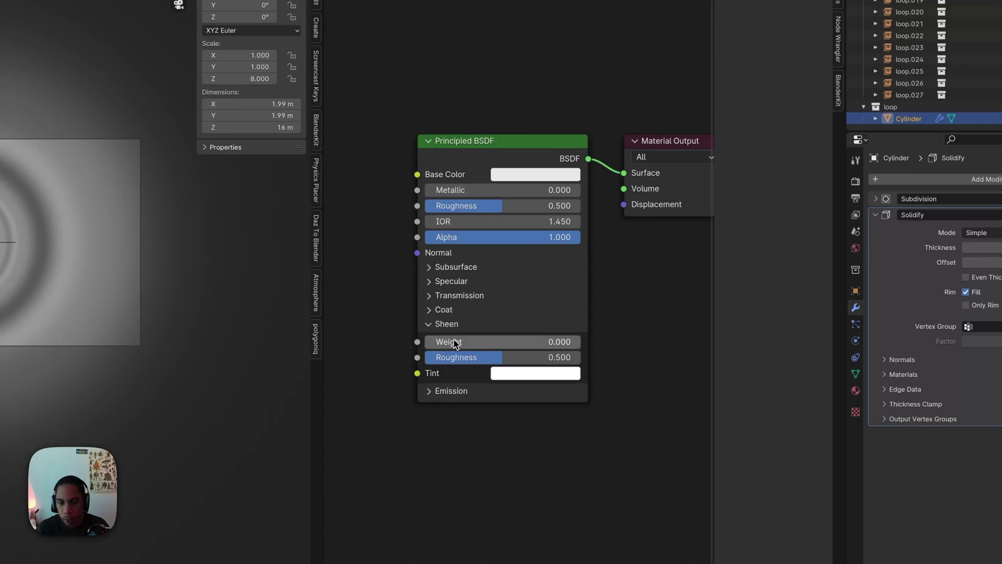
drag(462, 345, 680, 350)
click(458, 326)
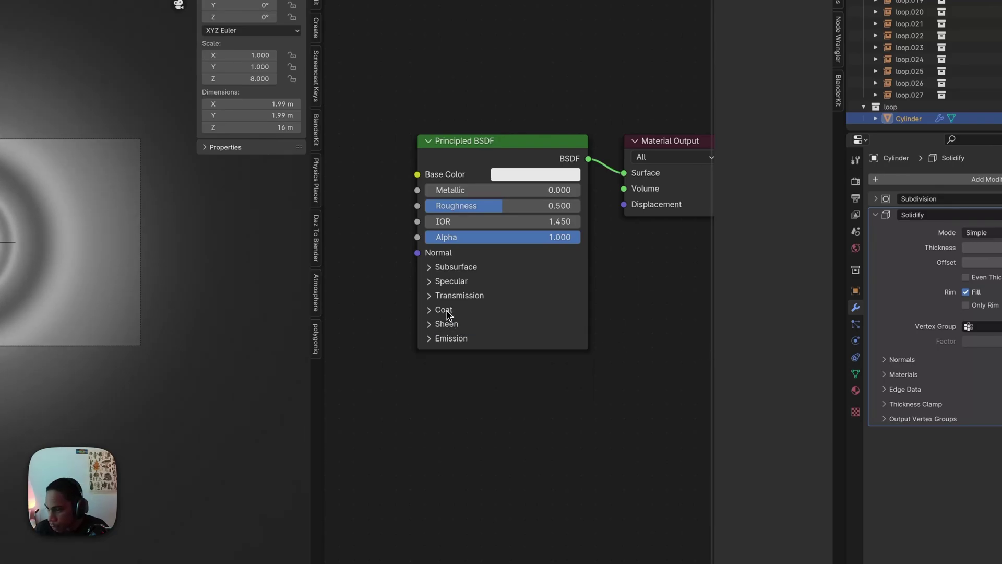
Step: Set the Principled BSDF's Coat weight to 0.2 and its Coat roughness to 0.3
click(447, 313)
click(516, 327)
text(.)
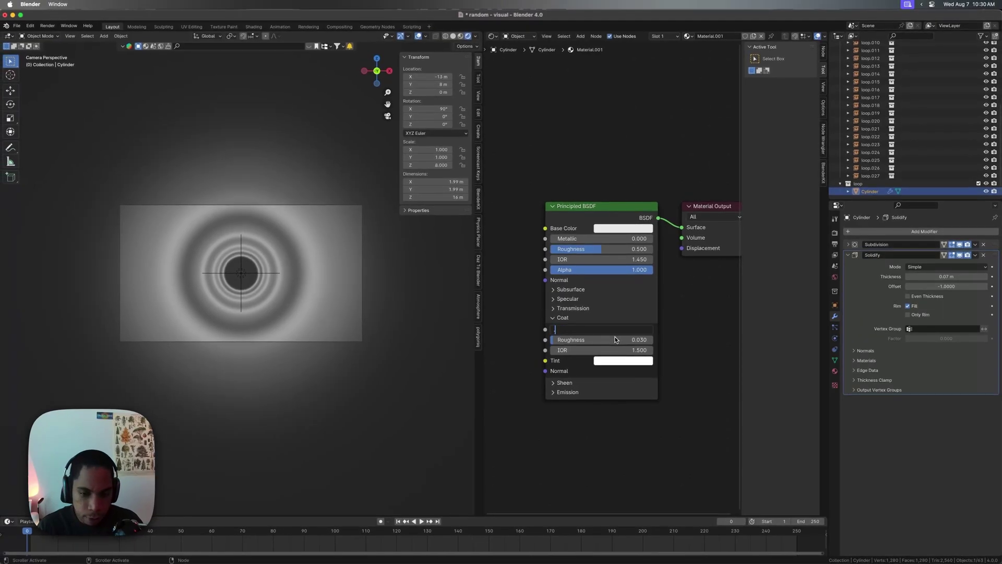
text(.2)
key(Return)
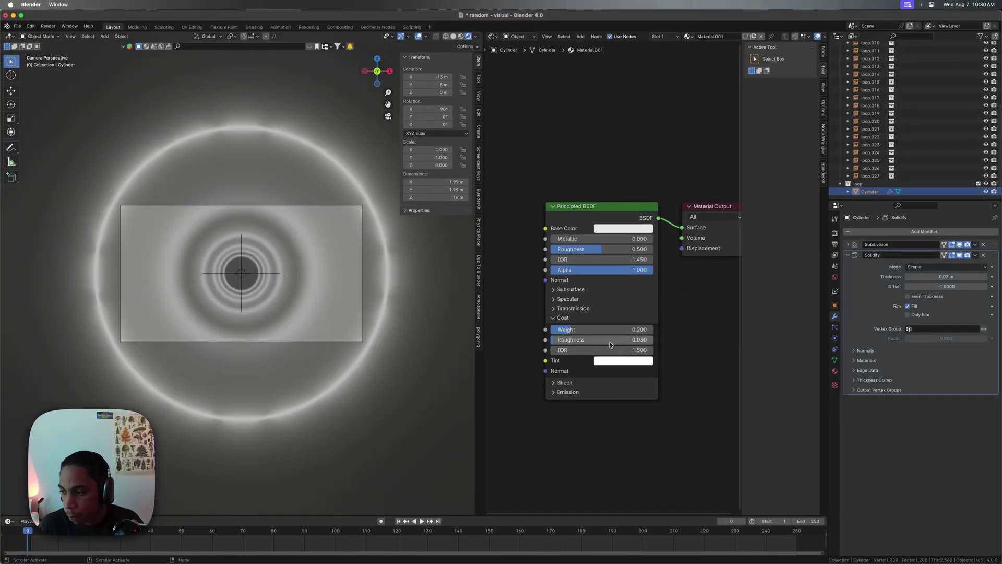
text(.3)
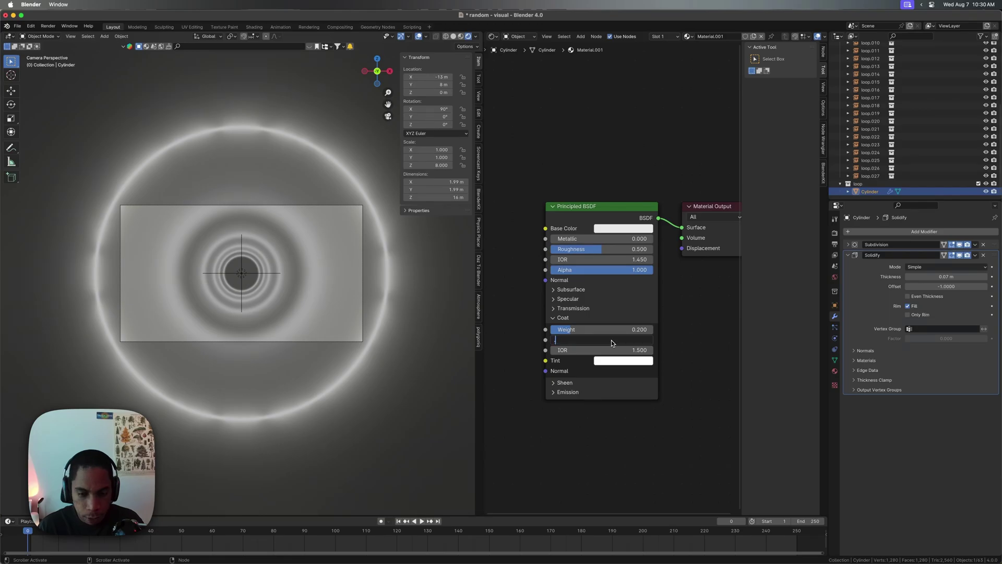
key(Return)
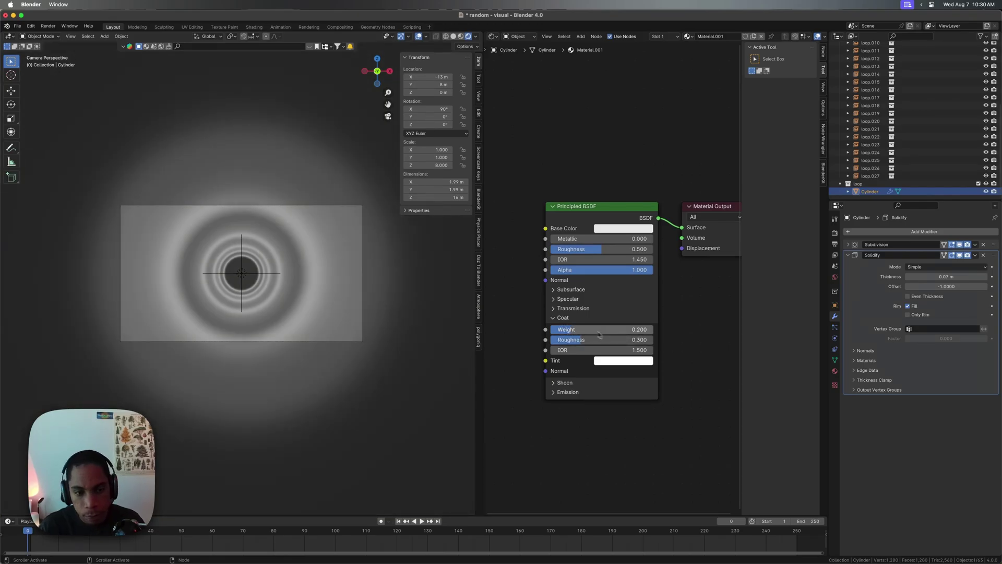
Step: Look through the Transmission, Specular and Subsurface settings of the Principled BSDF, leaving every group collapsed
click(564, 317)
click(565, 309)
click(565, 308)
click(568, 301)
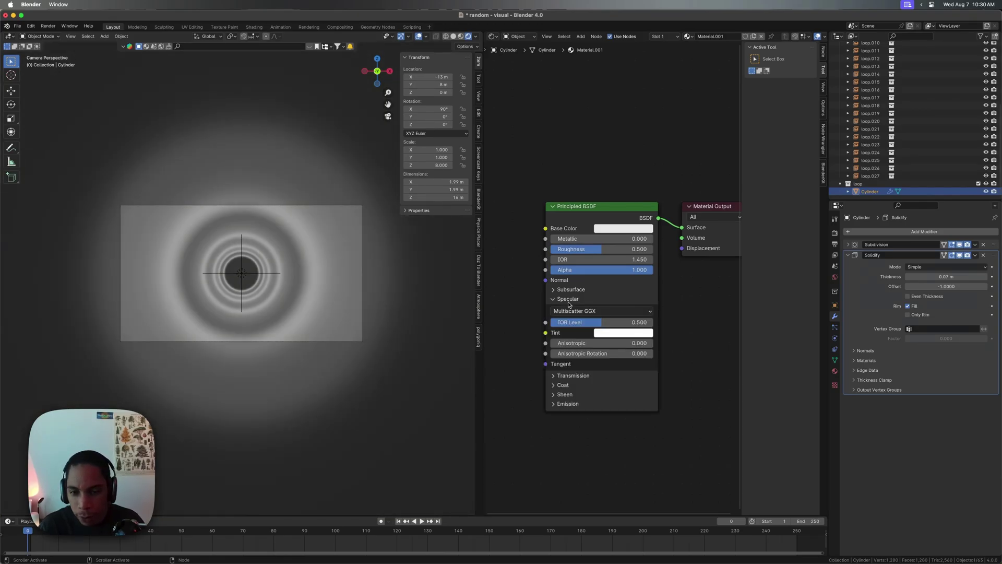
click(571, 300)
click(572, 290)
click(573, 290)
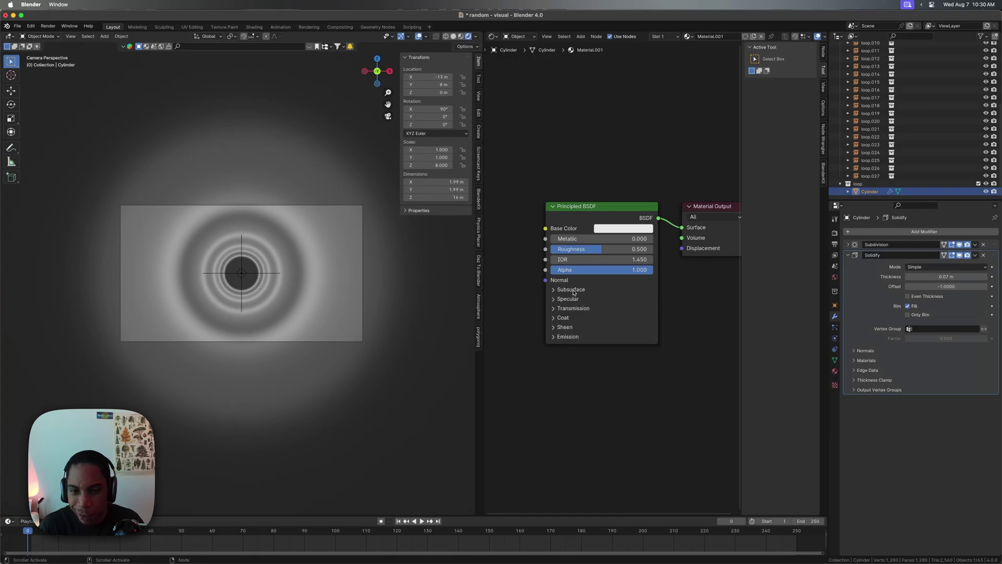
Step: Collapse the Solidify modifier's settings and save the file
scroll(671, 429, up, 1)
middle_drag(636, 407, 698, 428)
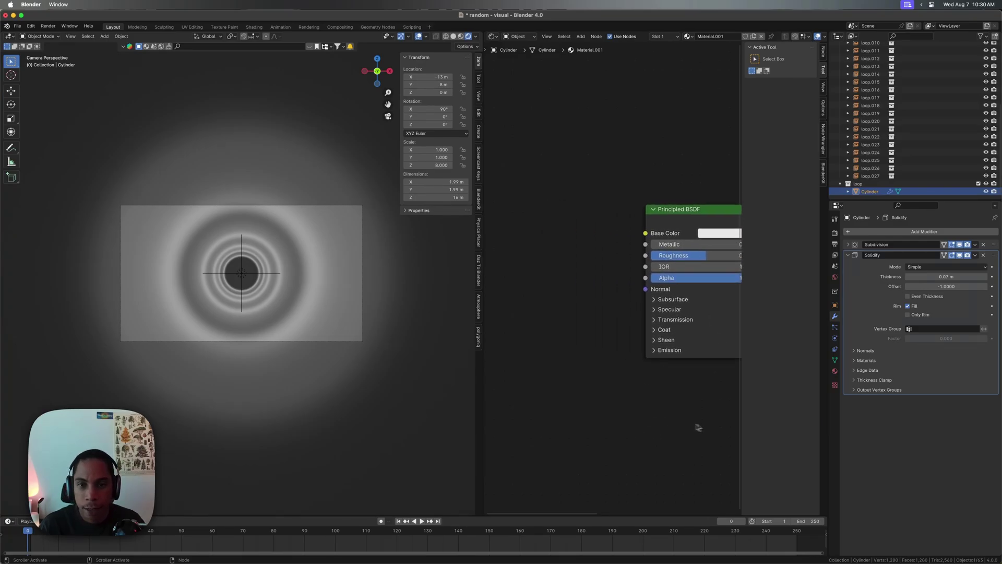
middle_drag(661, 394, 687, 399)
click(855, 257)
scroll(546, 284, right, 3)
key(super+s)
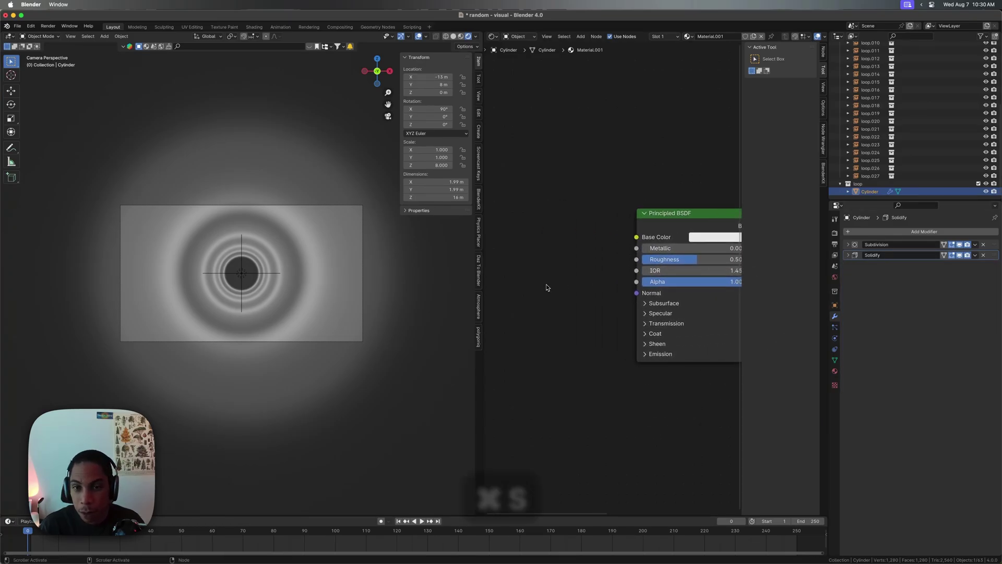
key(shift+a)
click(560, 271)
text(no)
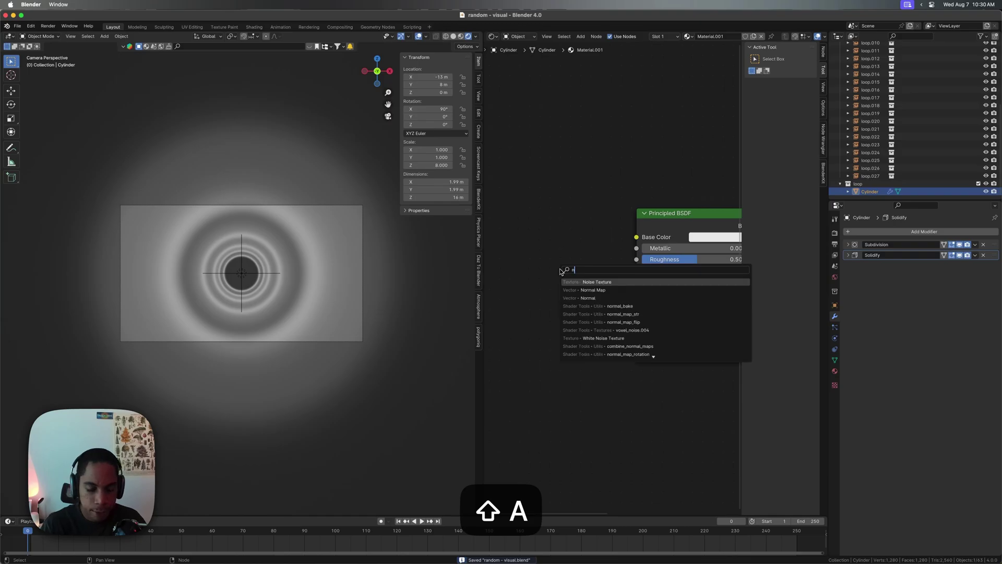
key(BackSpace)
key(BackSpace)
text(col)
key(Return)
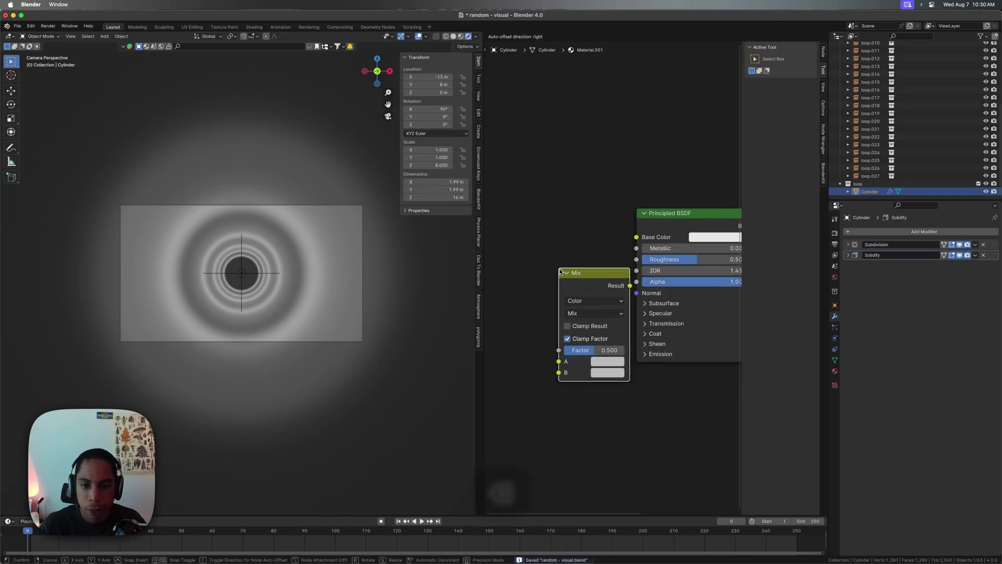
key(Escape)
Step: Add a Color Ramp node before the Principled BSDF and connect its Color output to Roughness
key(shift+a)
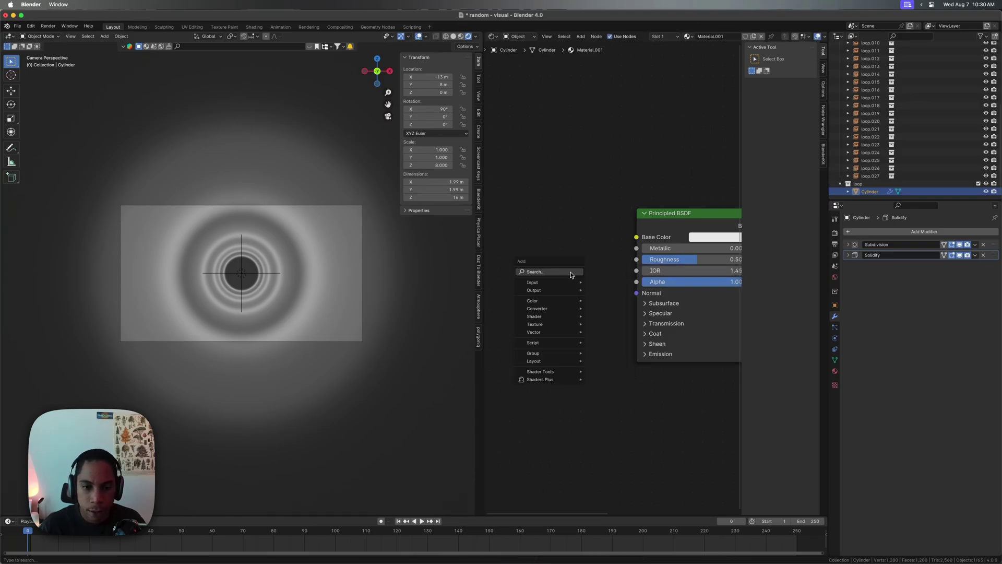
text(color)
key(Down)
key(Return)
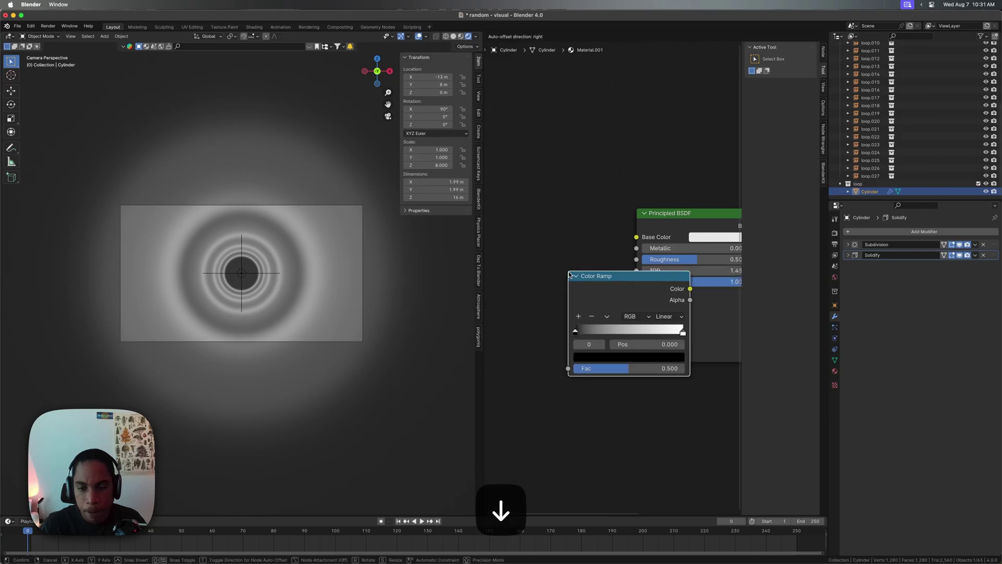
click(501, 238)
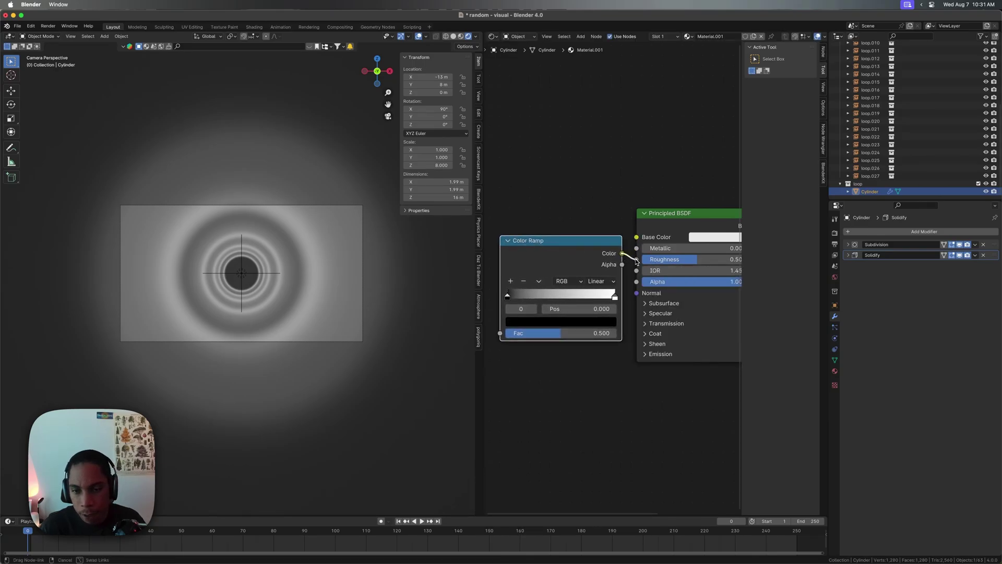
drag(637, 261, 637, 260)
Step: Add a Noise Texture node before the Color Ramp and connect its Fac output to the ramp's Fac input
scroll(658, 463, left, 5)
key(shift+a)
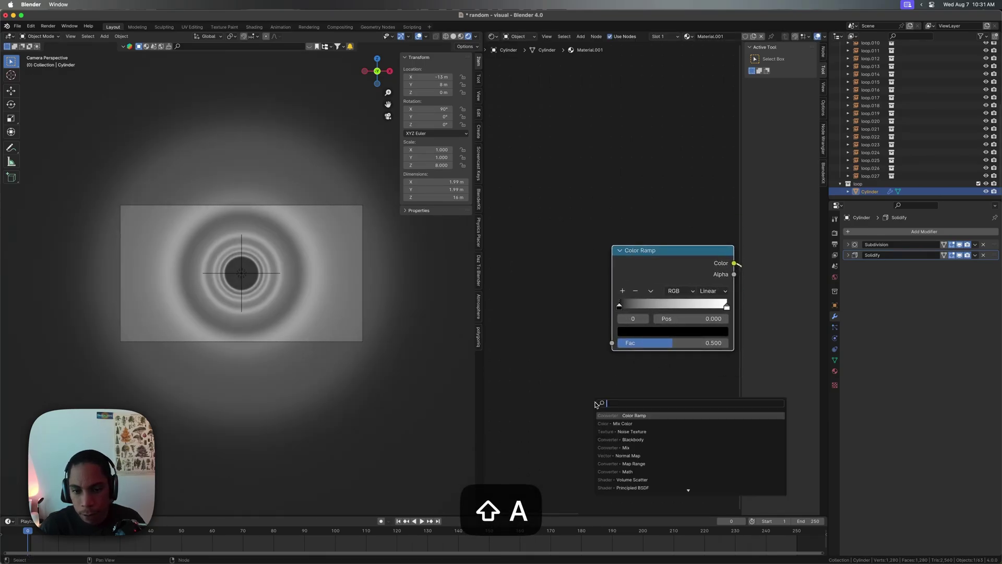
text(noise)
key(Return)
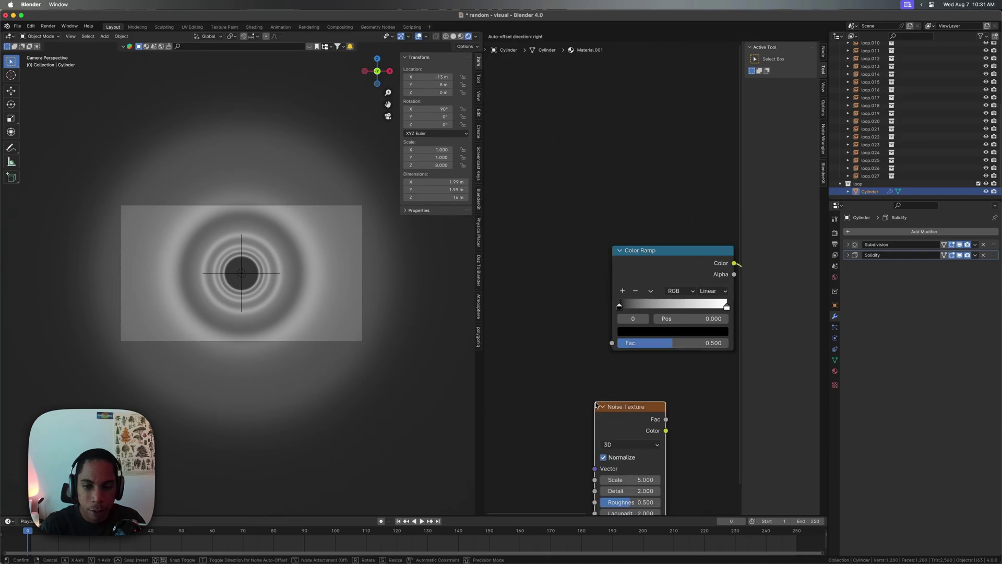
click(509, 236)
drag(592, 259, 591, 259)
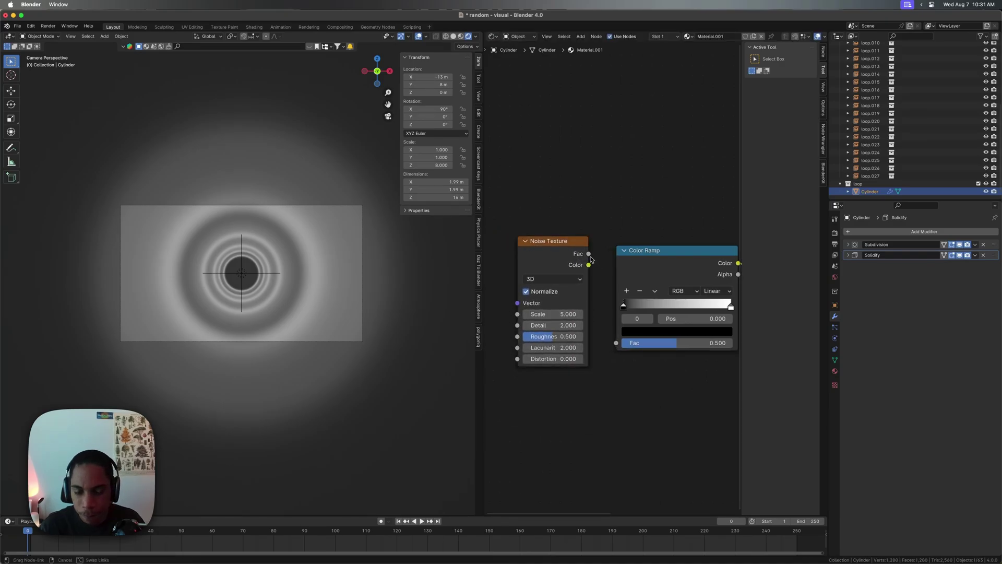
drag(612, 341, 616, 342)
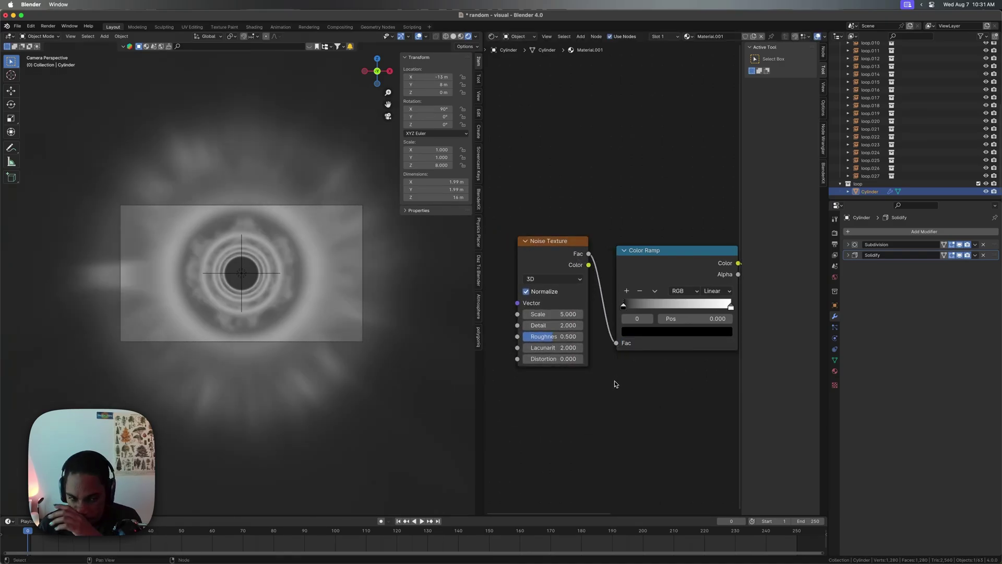
Step: Set the Noise Texture's Scale to 14, Roughness to 1 and Lacunarity to 12
scroll(277, 324, up, 3)
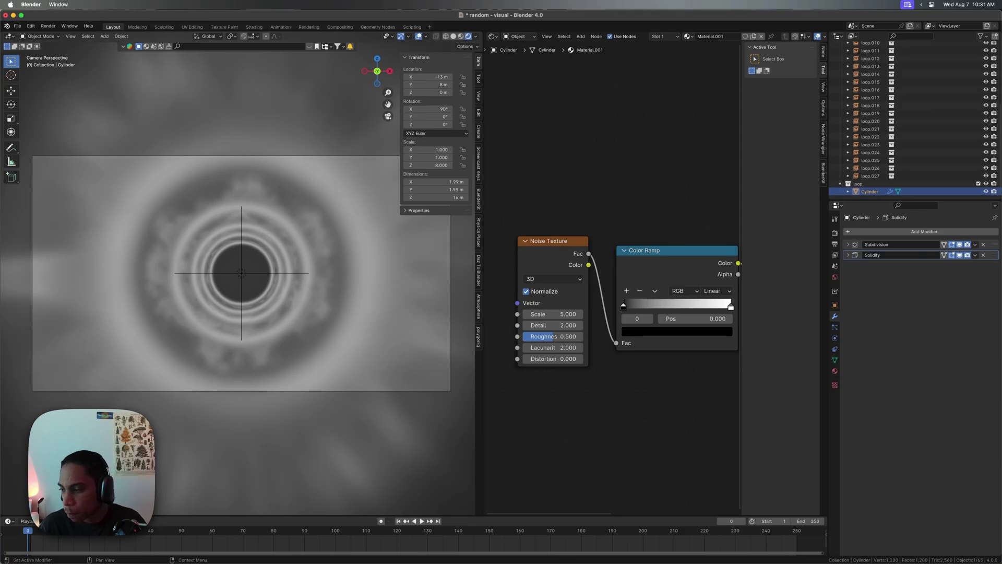
click(549, 318)
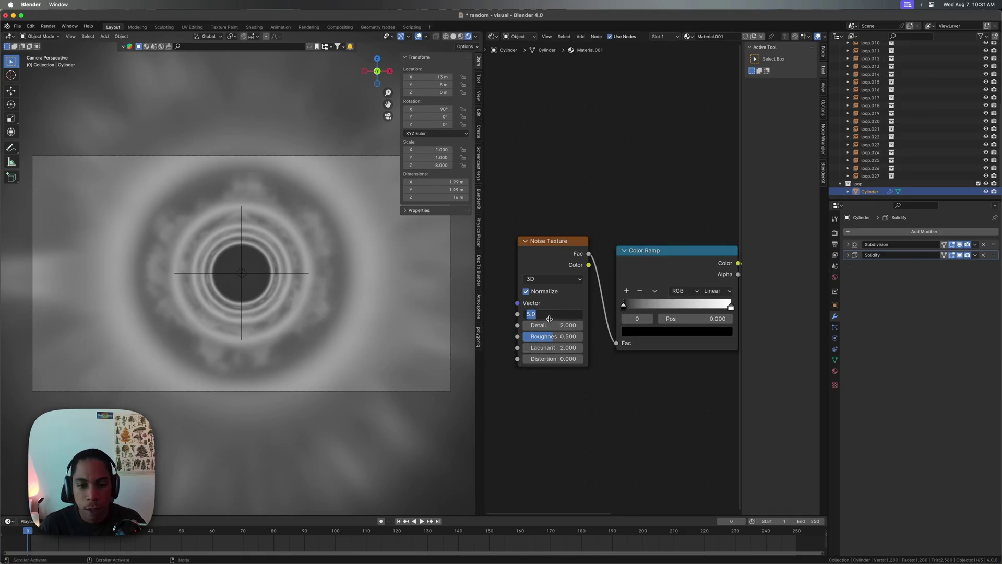
text(14)
key(Return)
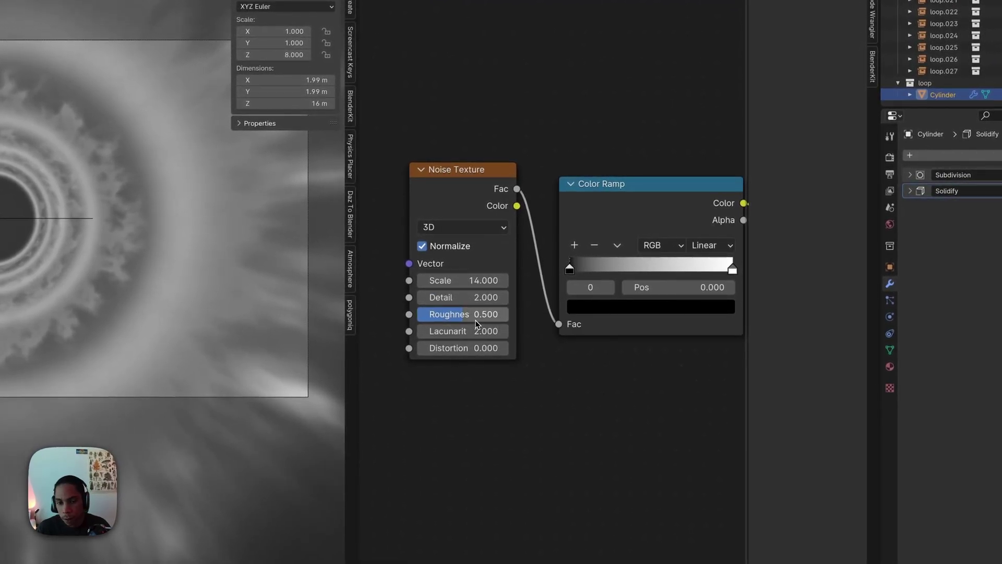
drag(476, 318, 670, 333)
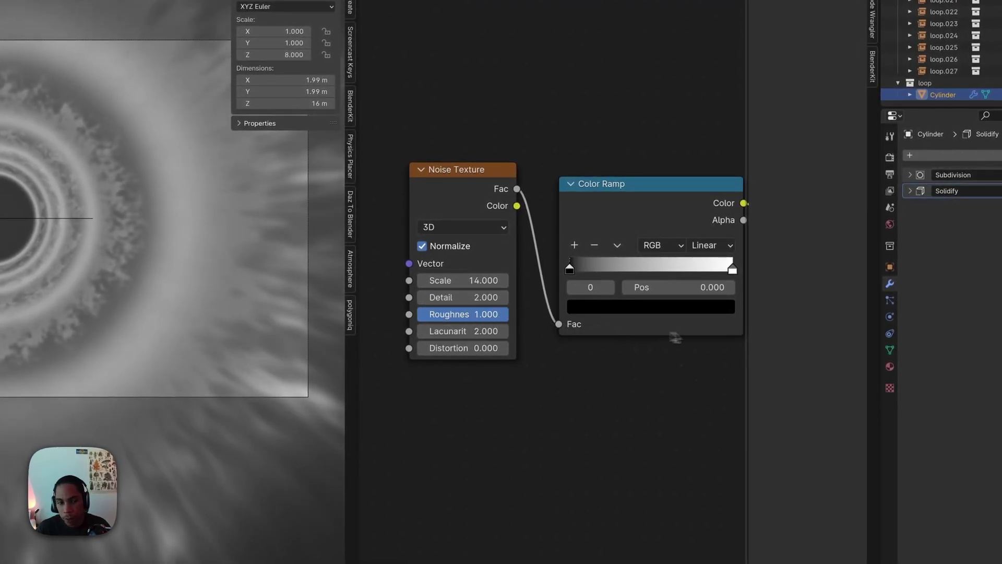
click(461, 332)
text(12)
key(Return)
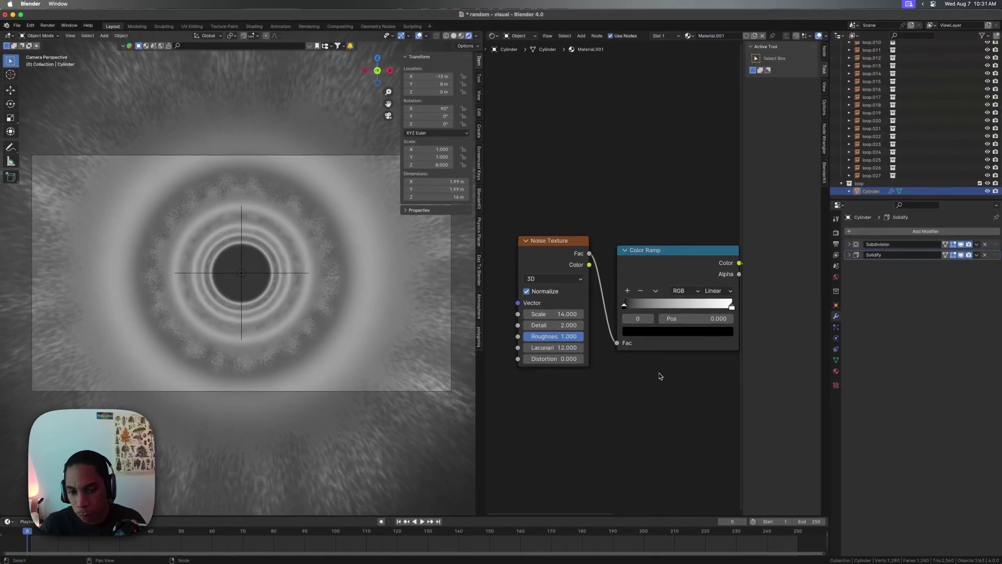
Step: Play the tunnel animation to preview the noise material, stop it and return to the start frame
key(space)
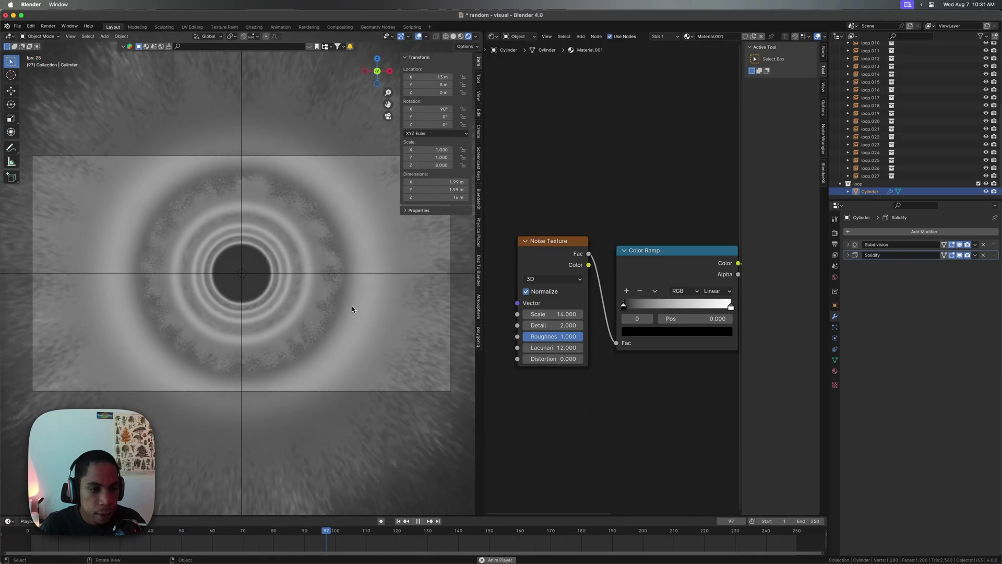
key(Escape)
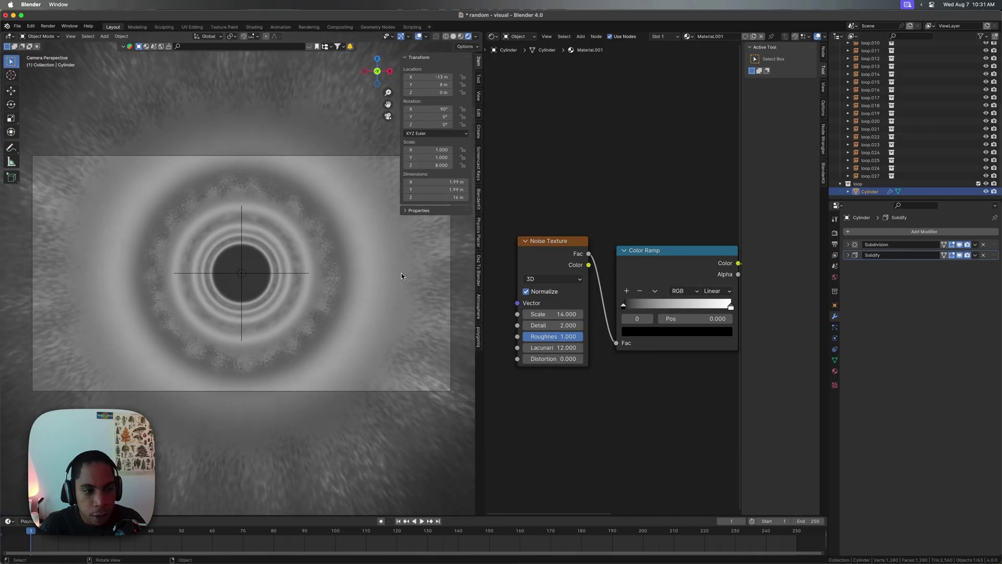
key(shift+Left)
Step: Search the add-ons in Preferences for "node" to check whether Node Wrangler is enabled, and close Preferences
mouse_move(608, 395)
middle_down()
mouse_move(684, 397)
mouse_move(598, 408)
middle_up()
click(599, 254)
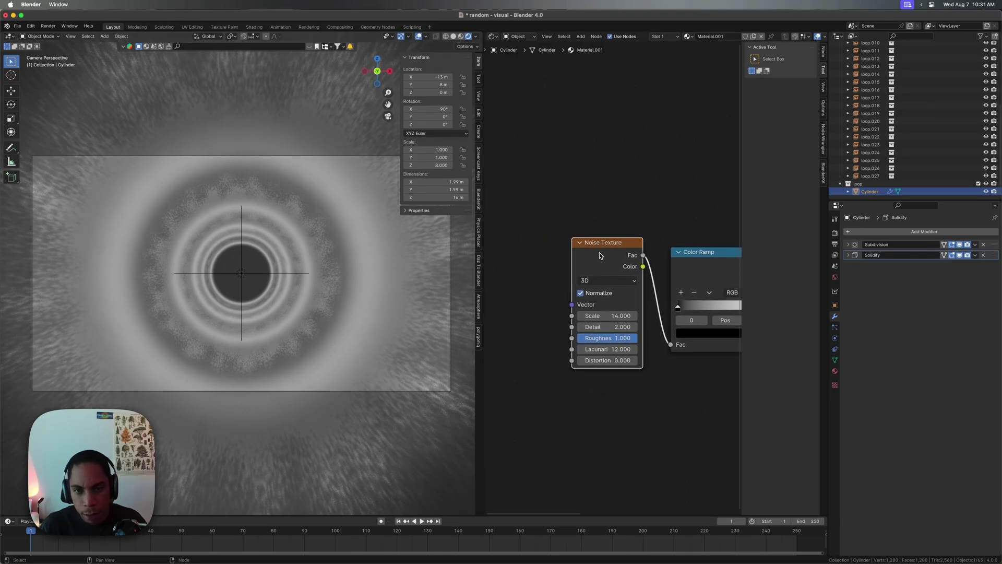
click(31, 25)
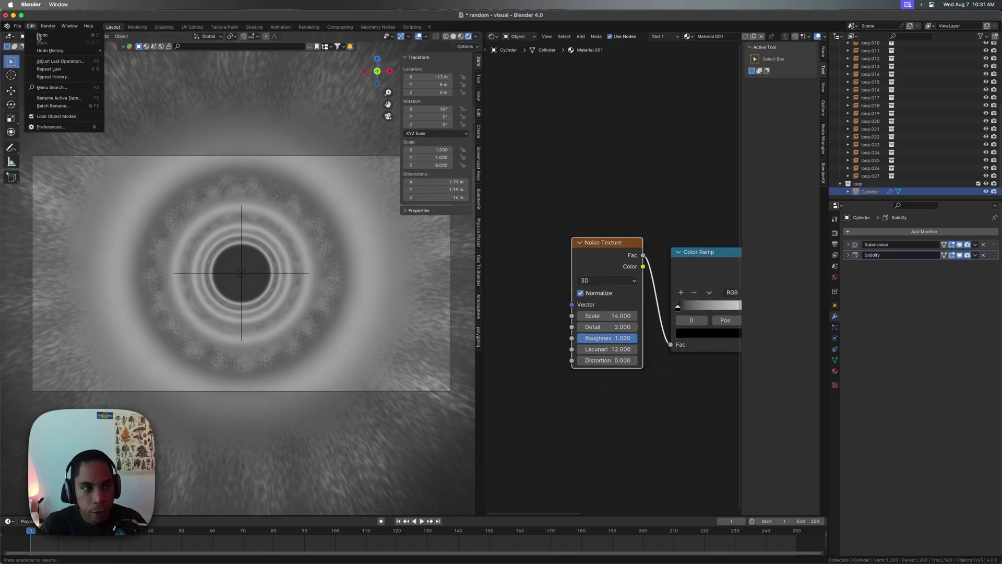
click(50, 127)
click(219, 37)
text(n)
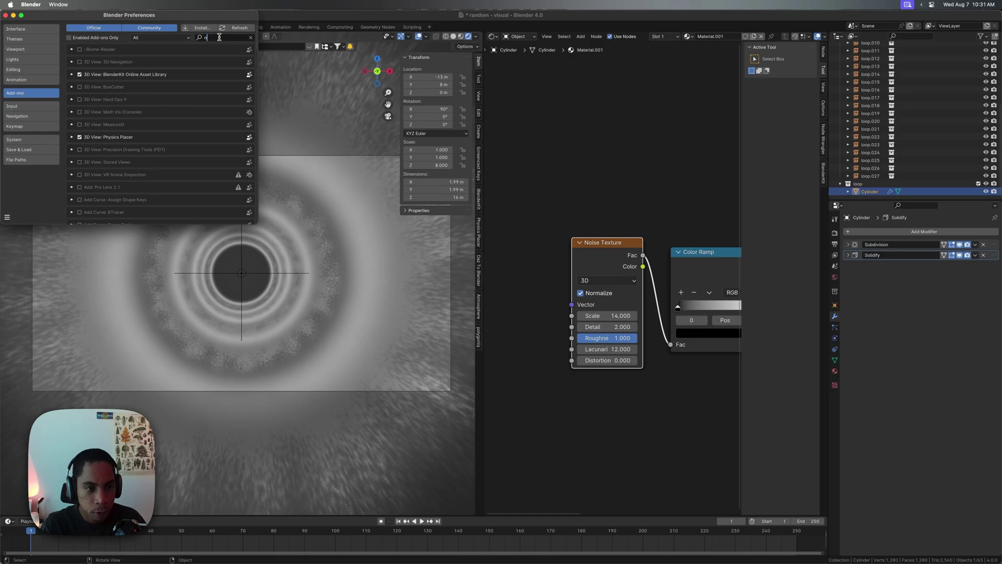
text(ode)
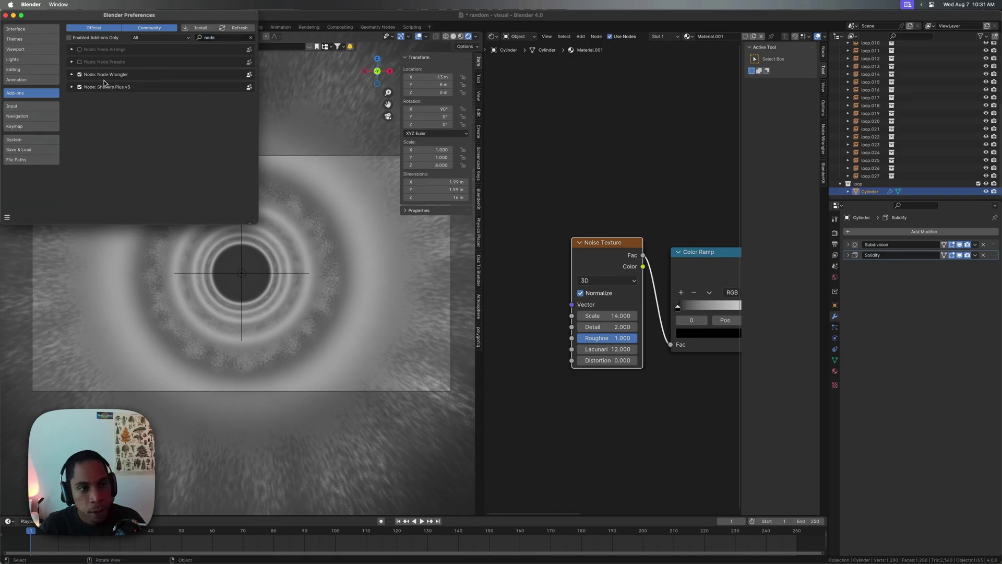
click(5, 15)
Step: Add connected Texture Coordinate and Mapping nodes to the Noise Texture's Vector input using Node Wrangler
click(593, 380)
click(607, 269)
key(ctrl+t)
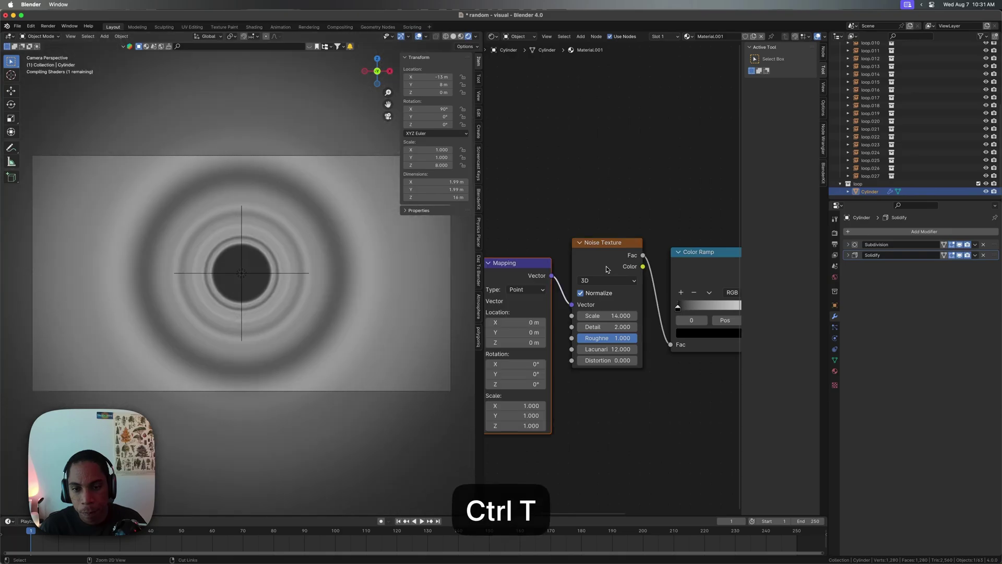
middle_drag(551, 202, 624, 179)
click(635, 398)
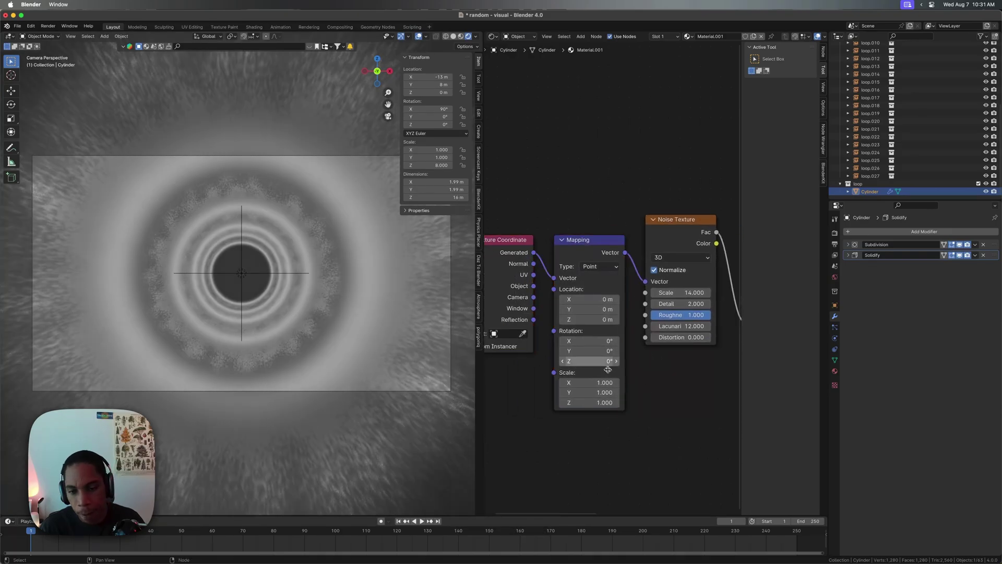
Step: Keyframe the Mapping node's Z rotation at 0° on frame 0 and at 360° on frame 250
drag(590, 364, 669, 364)
key(super+z)
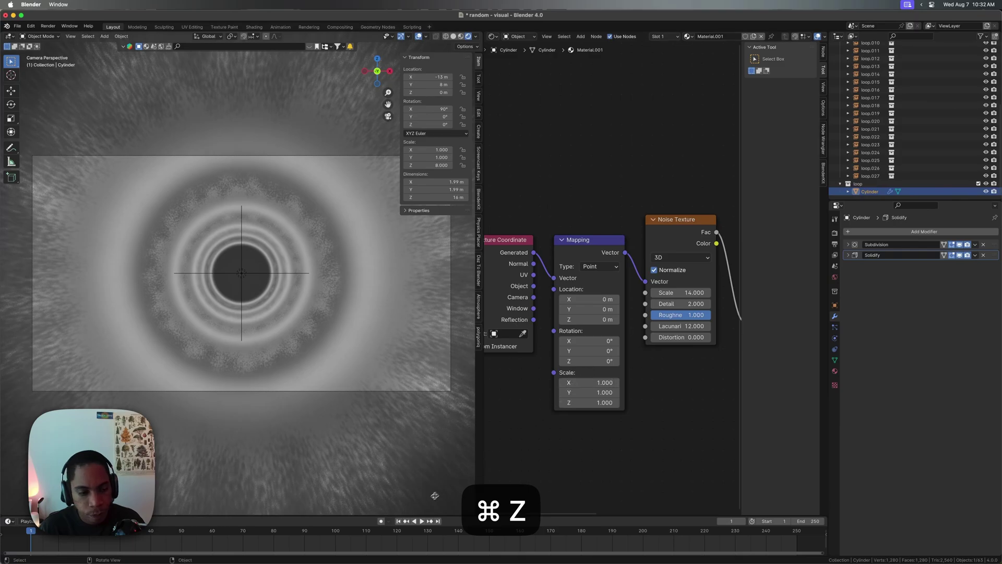
key(Left)
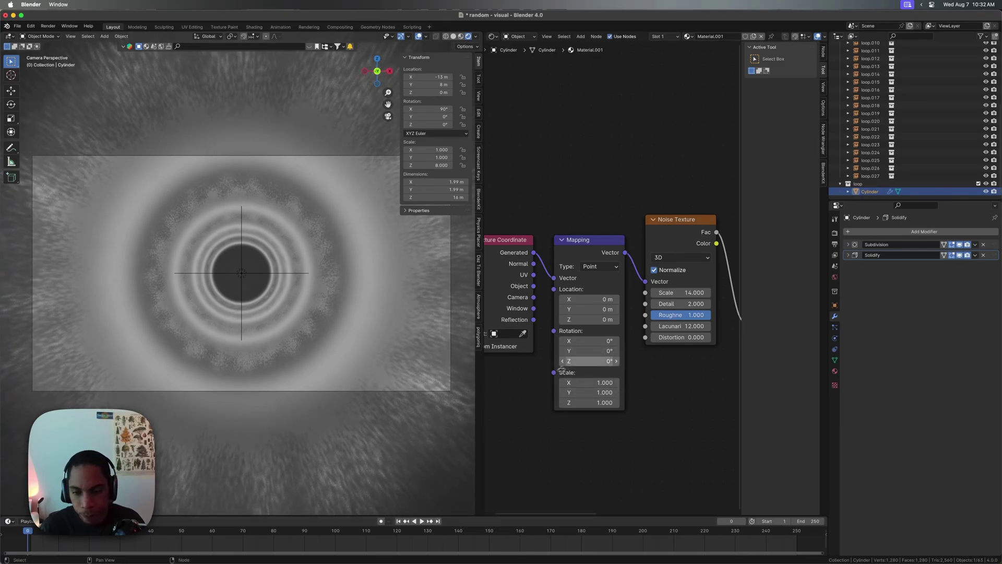
right_click(579, 362)
click(579, 361)
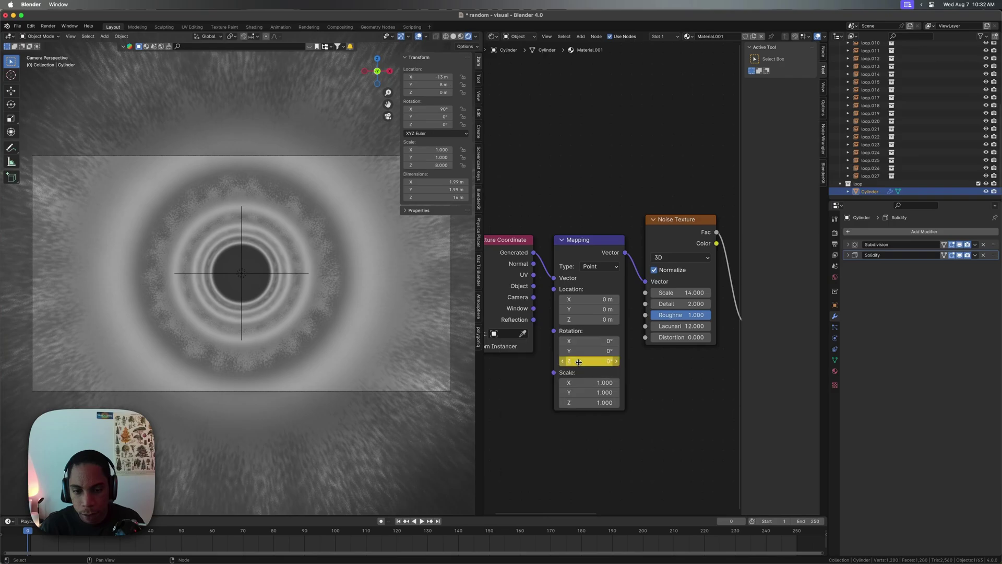
key(shift+Right)
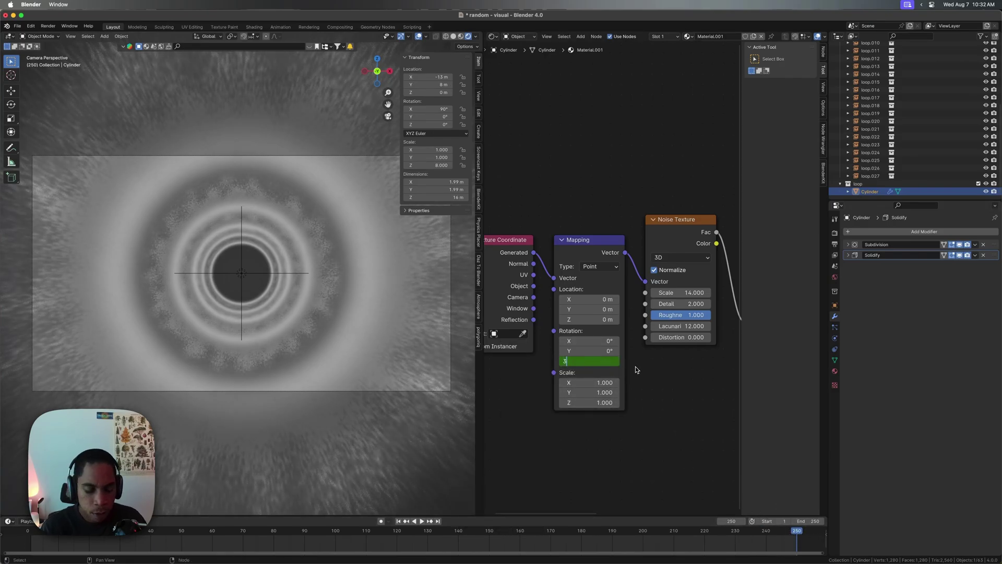
right_click(601, 361)
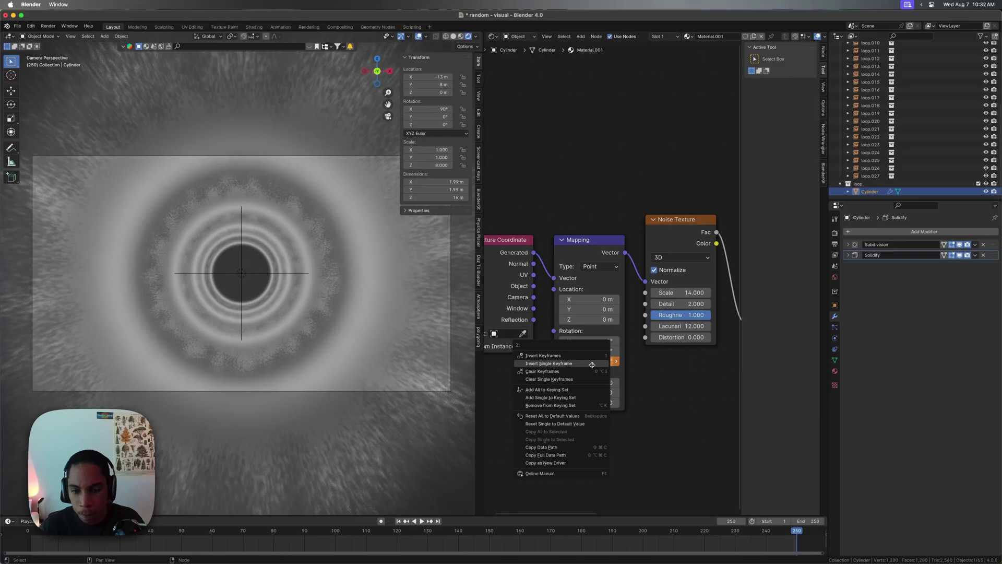
click(600, 360)
Step: Play the animation from the start to preview the rotating noise, return to the first frame and save the file
key(shift+Left)
key(space)
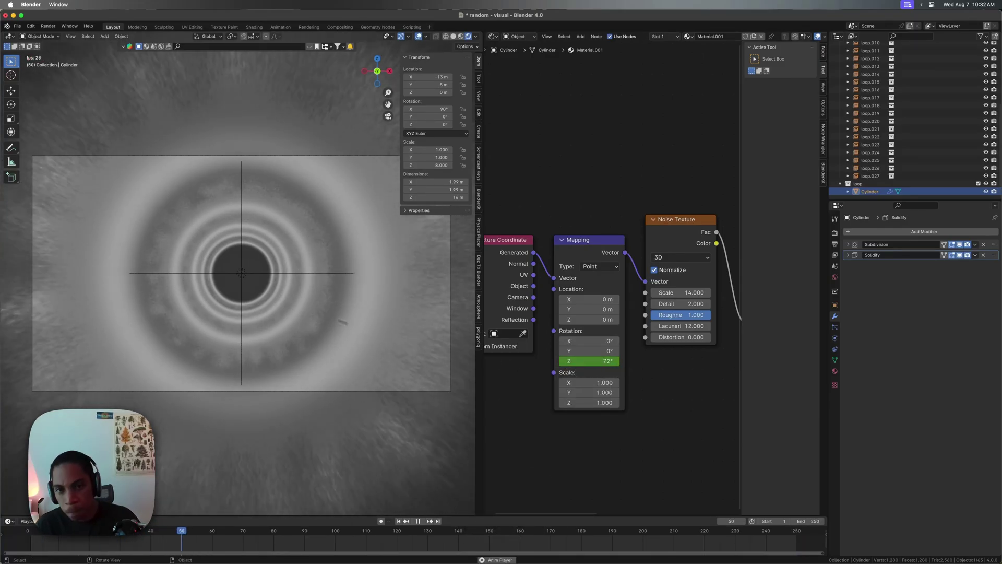
key(space)
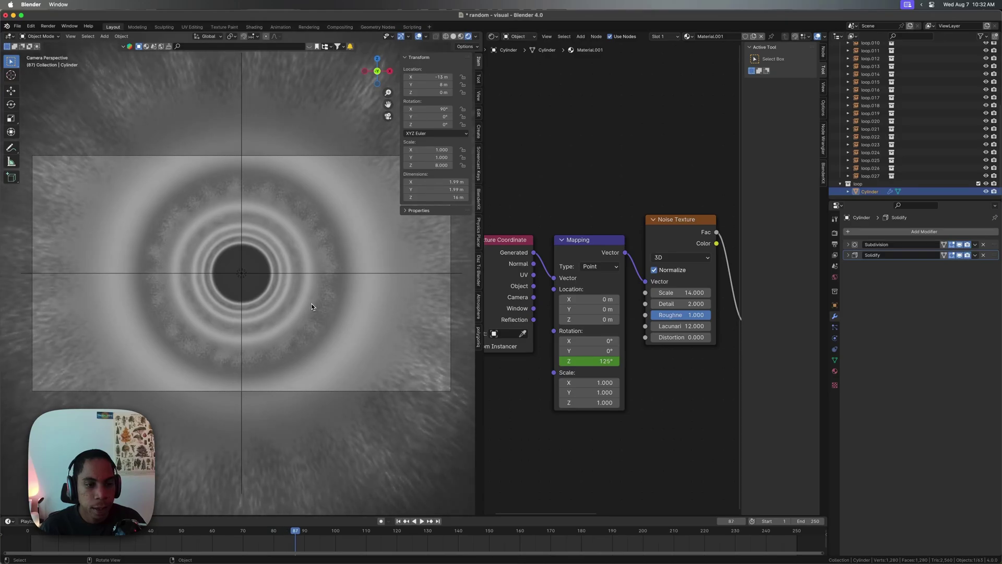
key(shift+Left)
key(Left)
key(super+s)
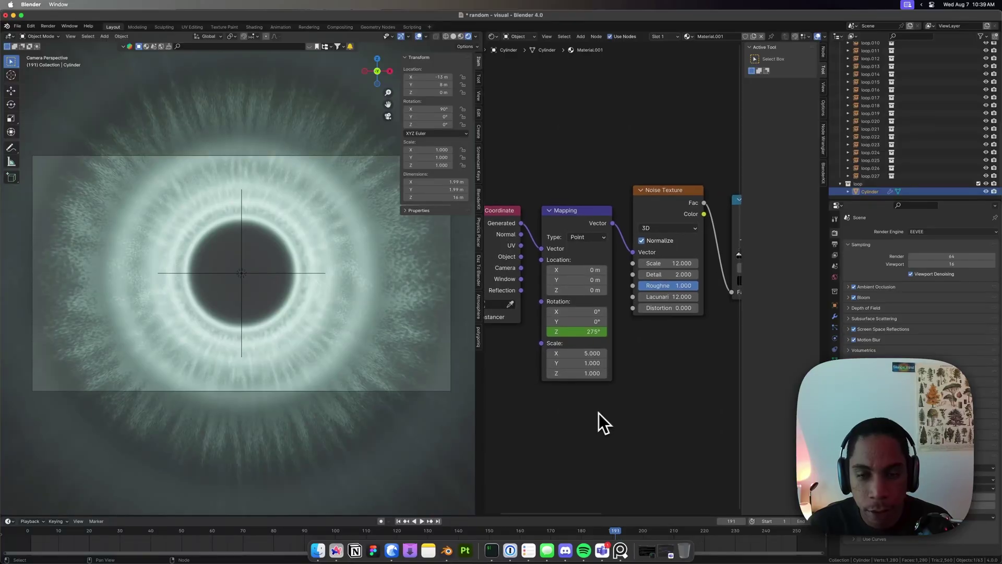
Step: Try an X scale of 1 on the Mapping node to compare the noise pattern, and set it back to 5
middle_drag(599, 413, 588, 463)
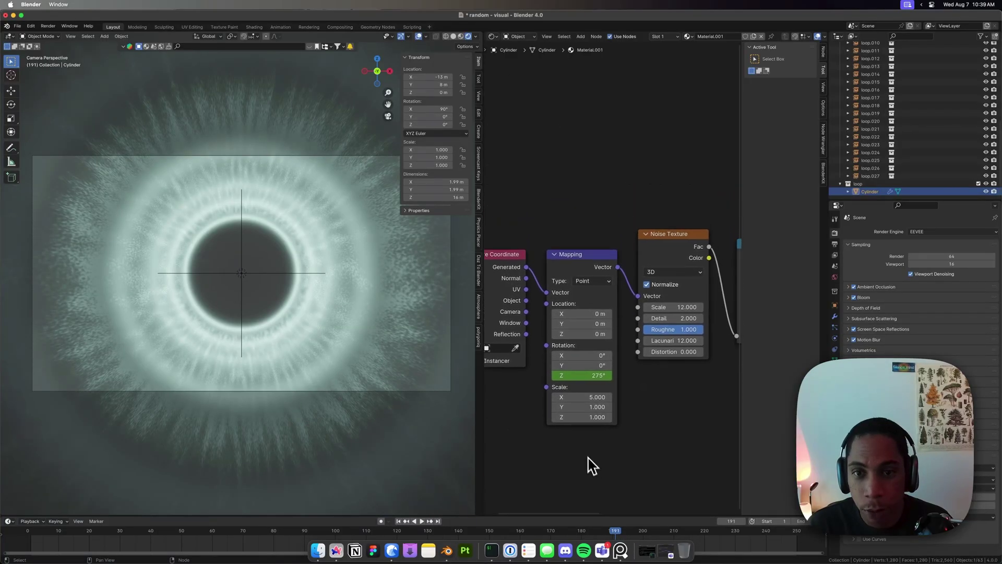
click(577, 400)
text(1)
key(Return)
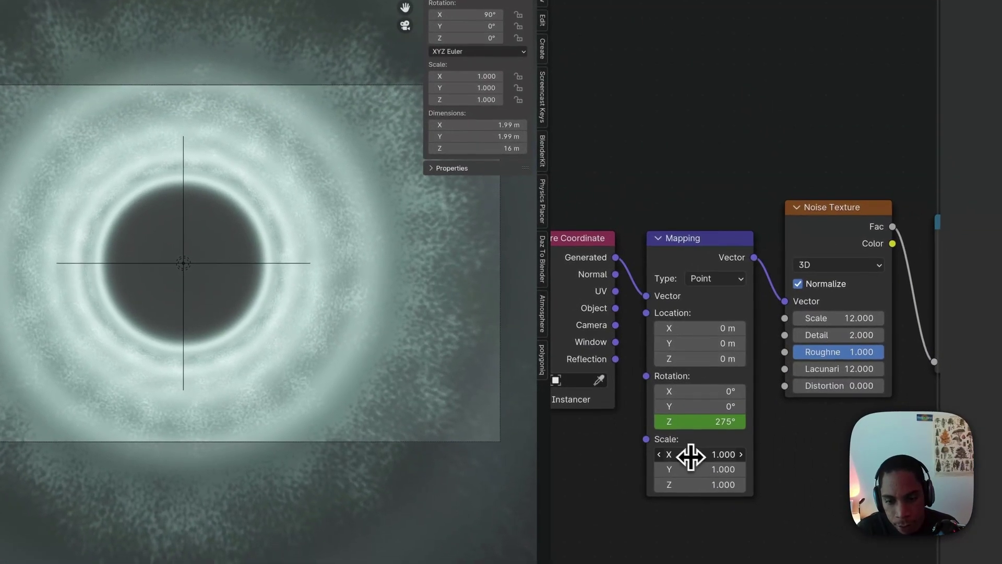
click(691, 456)
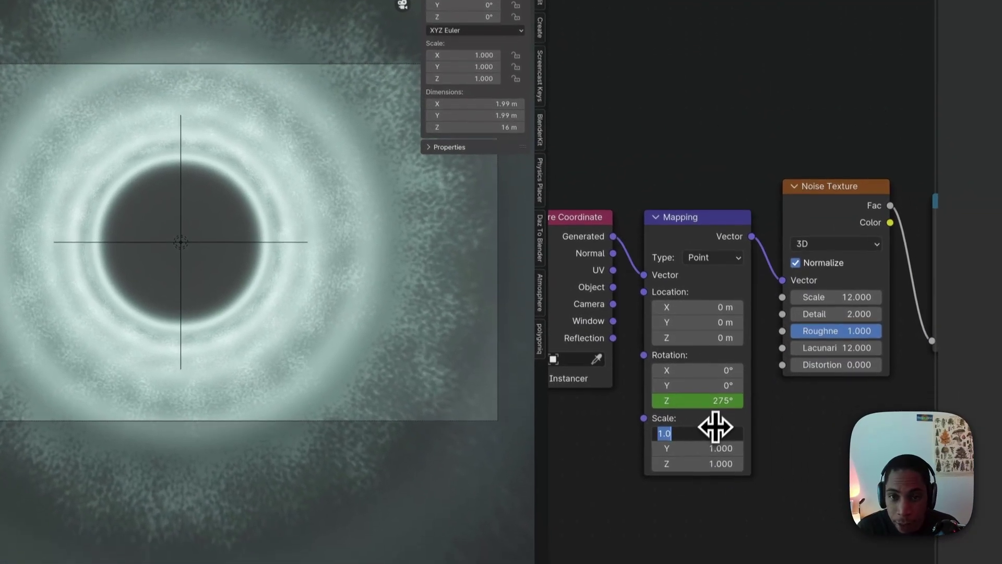
text(5)
key(Return)
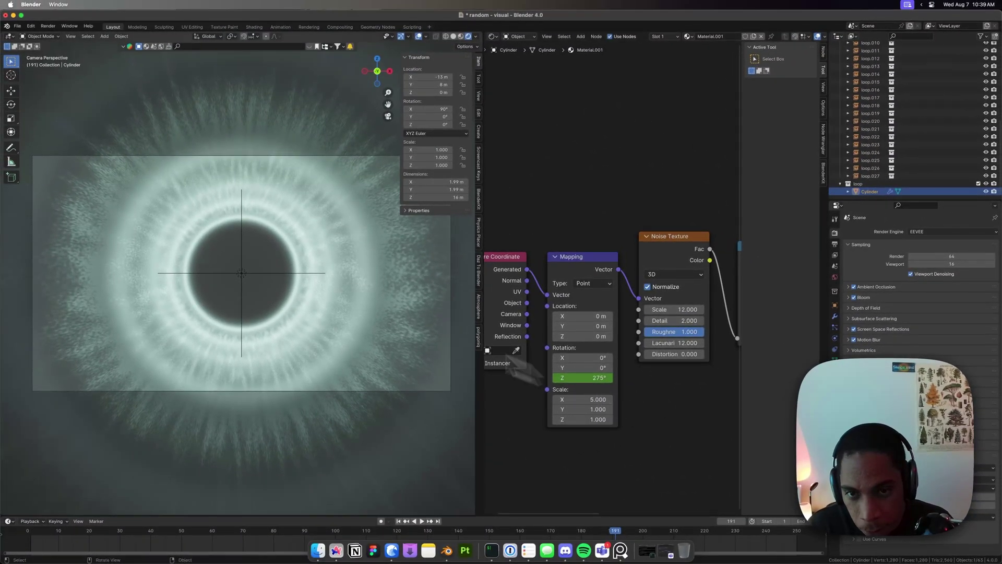
Step: Preview the animation, raise the Mapping node's X scale to 19.2 and play the stretched noise again
key(space)
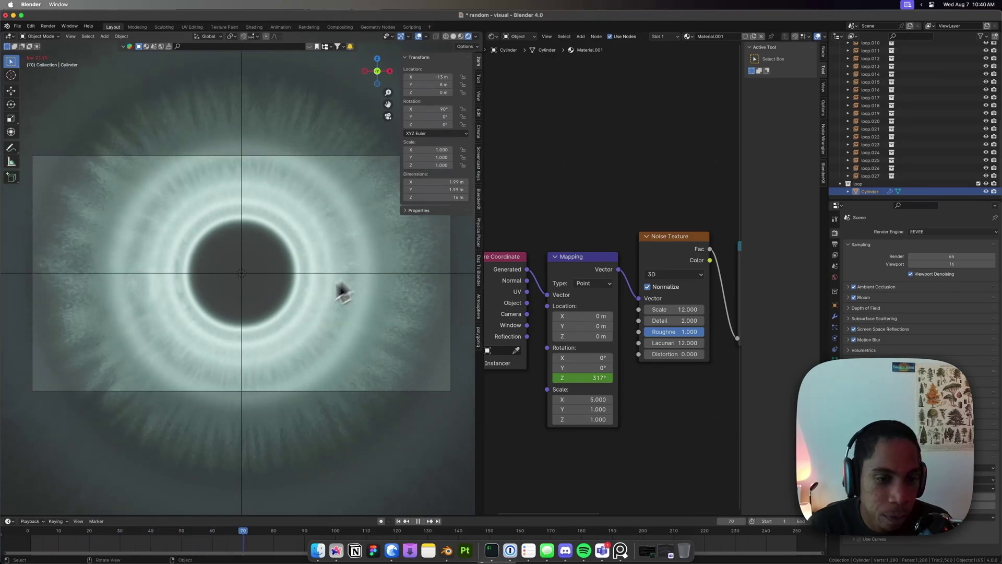
key(space)
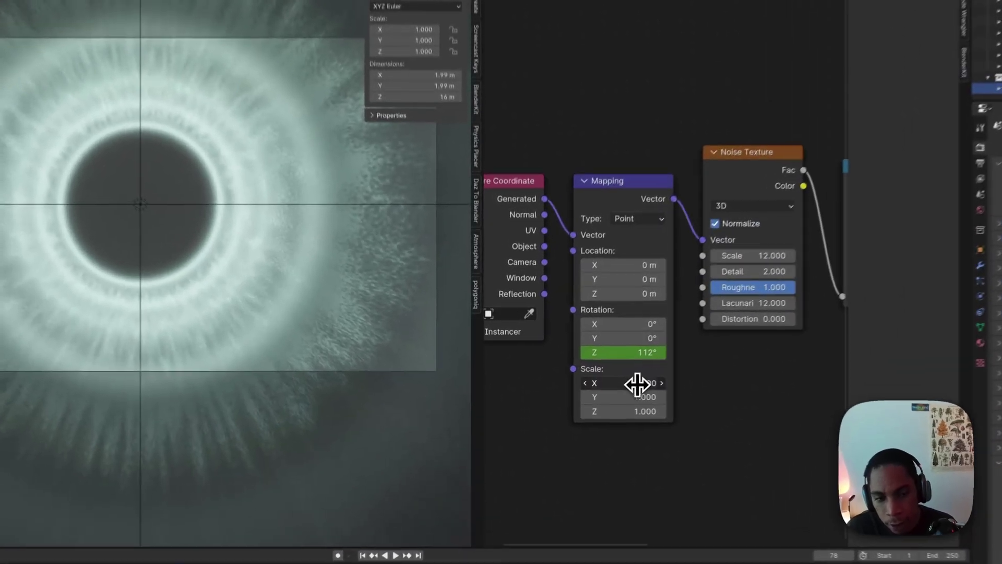
mouse_move(595, 401)
mouse_down()
mouse_move(622, 401)
mouse_move(659, 381)
mouse_up()
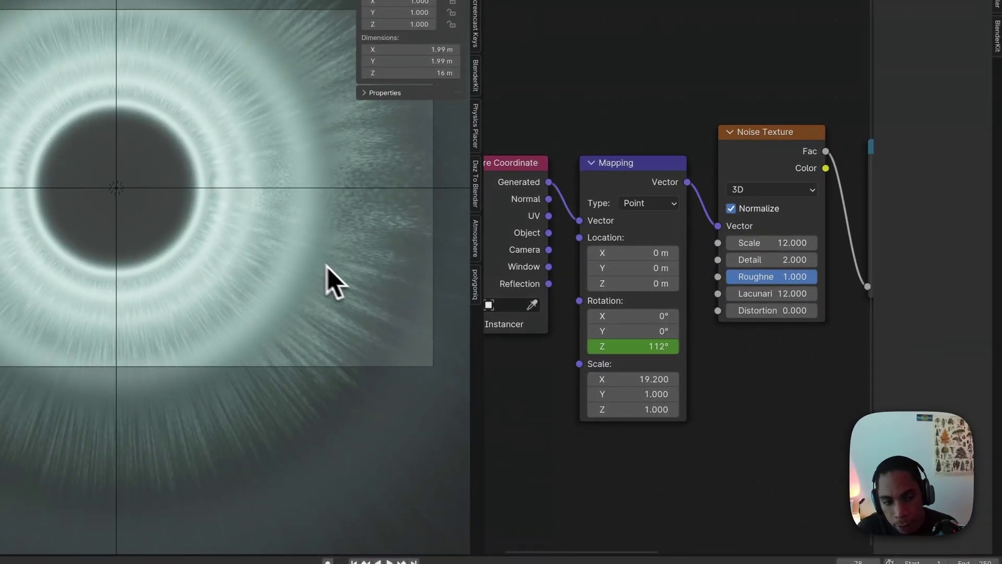
key(space)
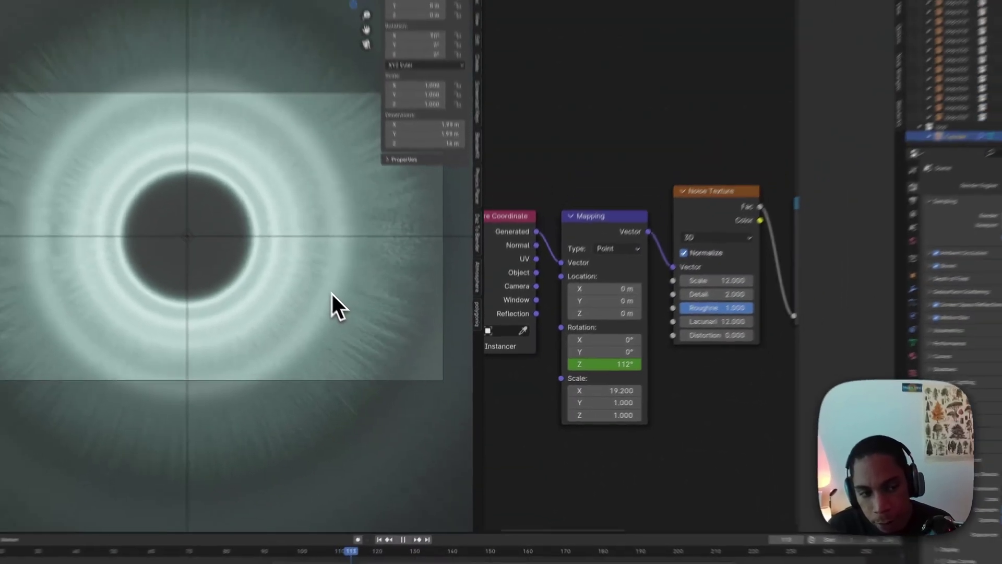
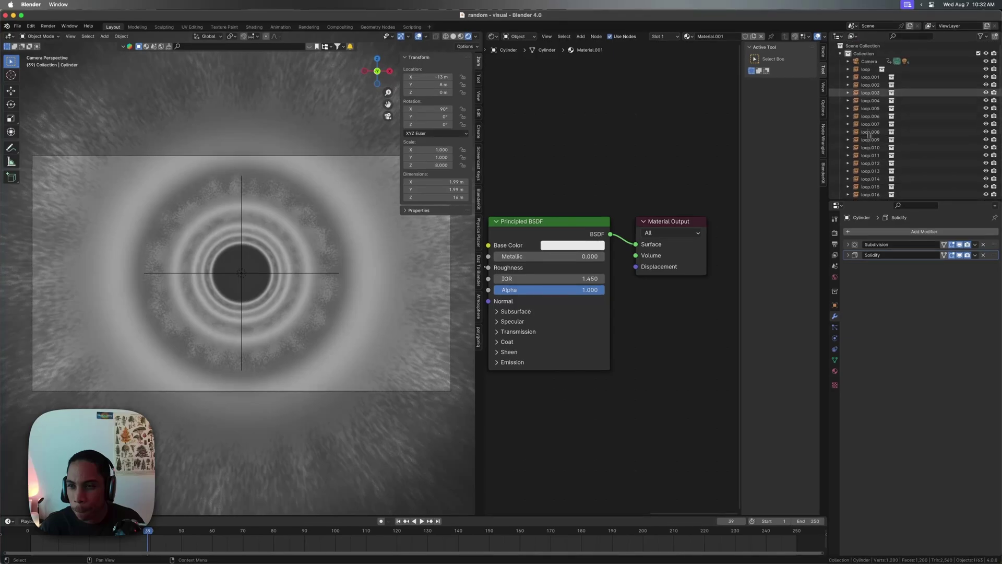
Step: Select the first Point light parented to the camera and set its power to 2 W
click(868, 71)
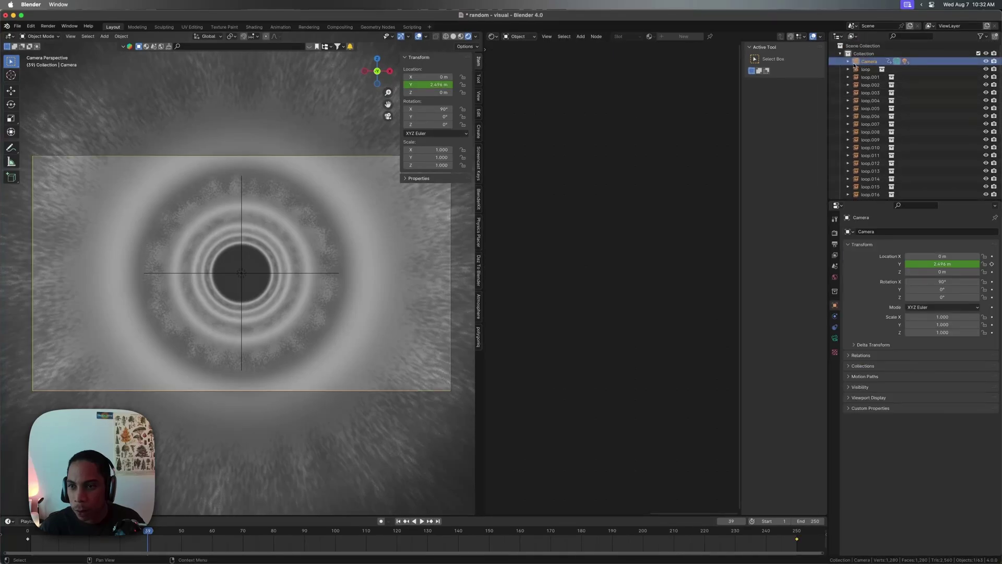
click(848, 61)
click(875, 85)
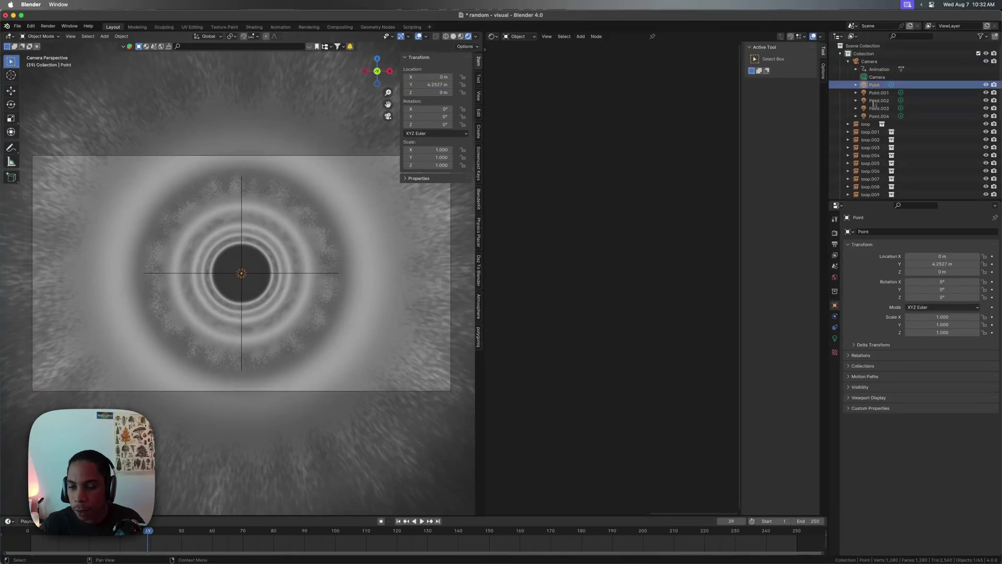
click(835, 339)
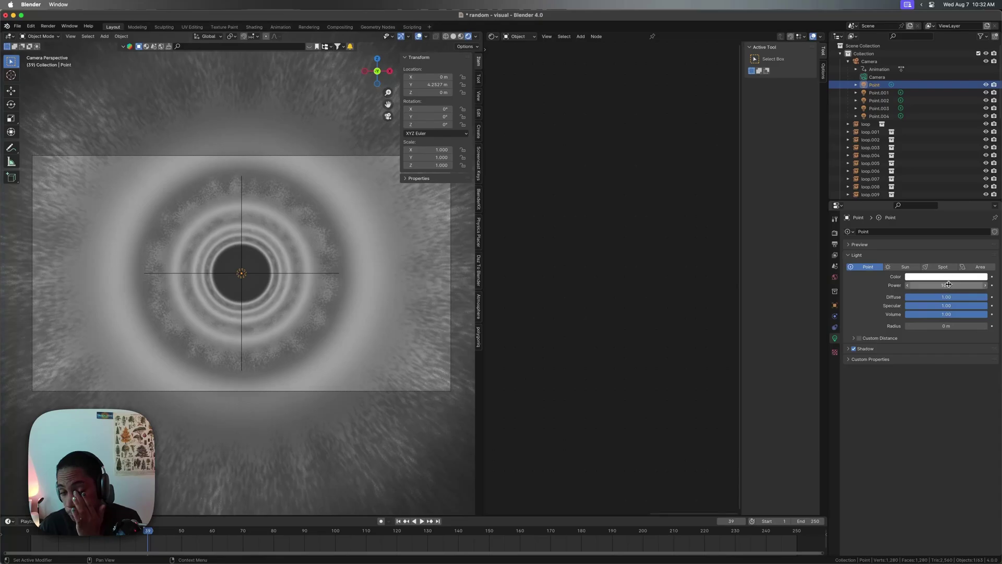
mouse_move(949, 285)
mouse_down()
mouse_move(925, 284)
mouse_move(954, 287)
mouse_up()
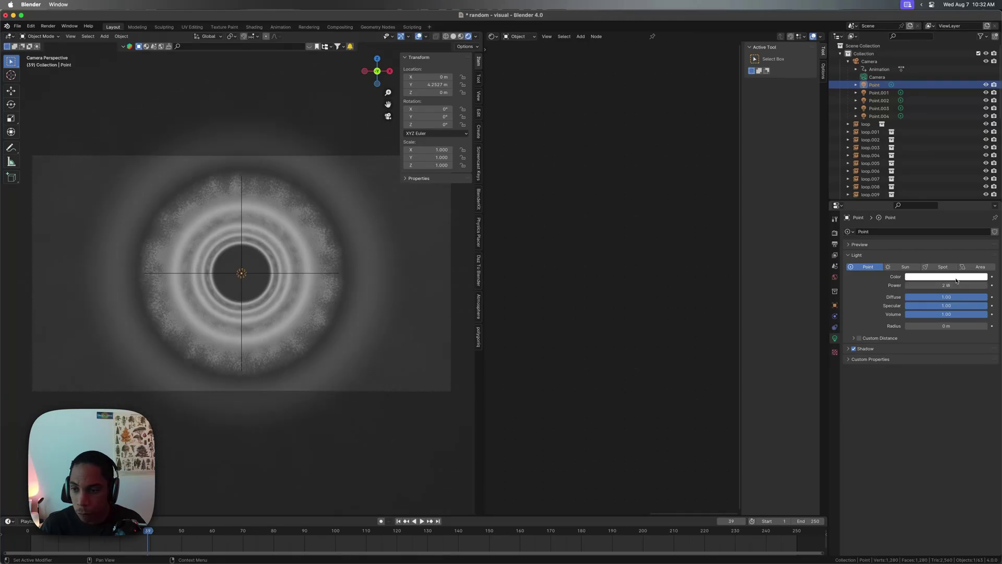
Step: Set the first Point light's color to a pale blue of about D3F4FF and briefly preview the animation
click(956, 277)
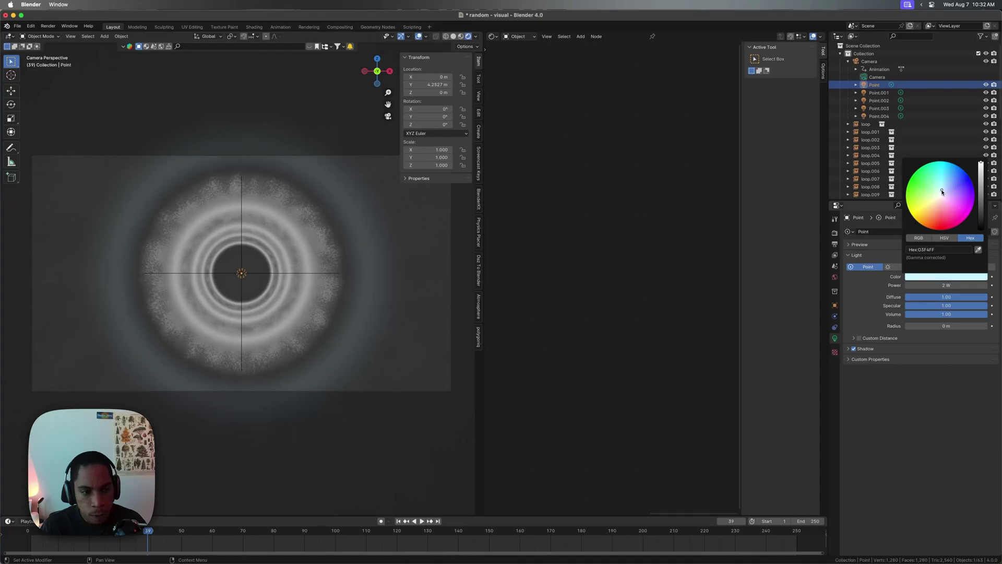
key(space)
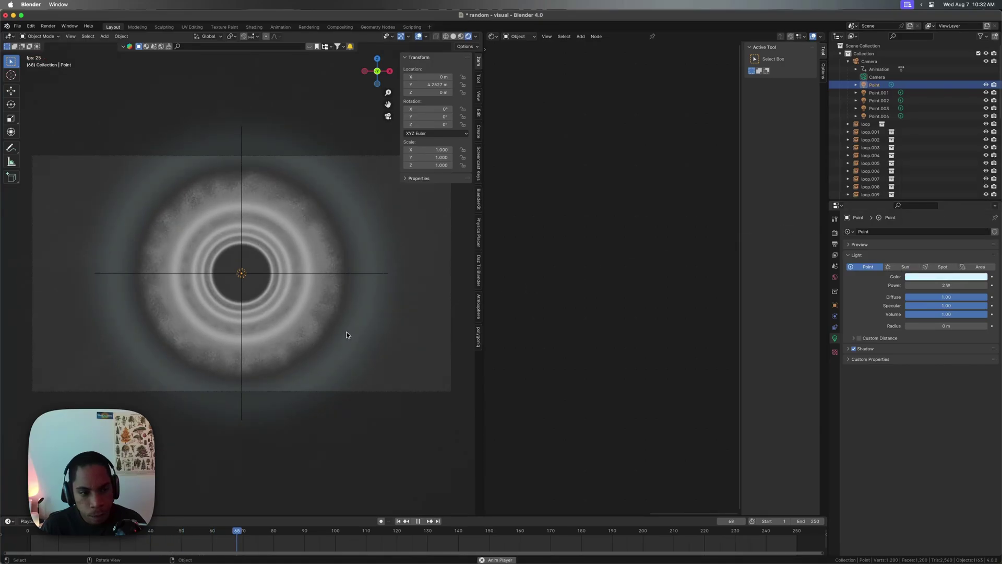
key(space)
Step: Set the Point.001 light's color to pale turquoise C3FFF7 and copy its hex code
click(879, 93)
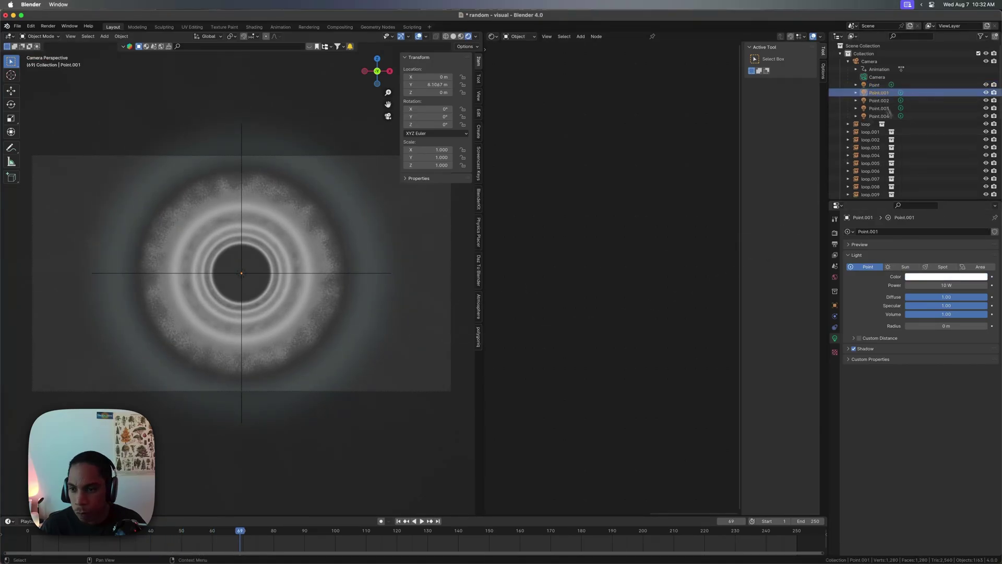
click(960, 278)
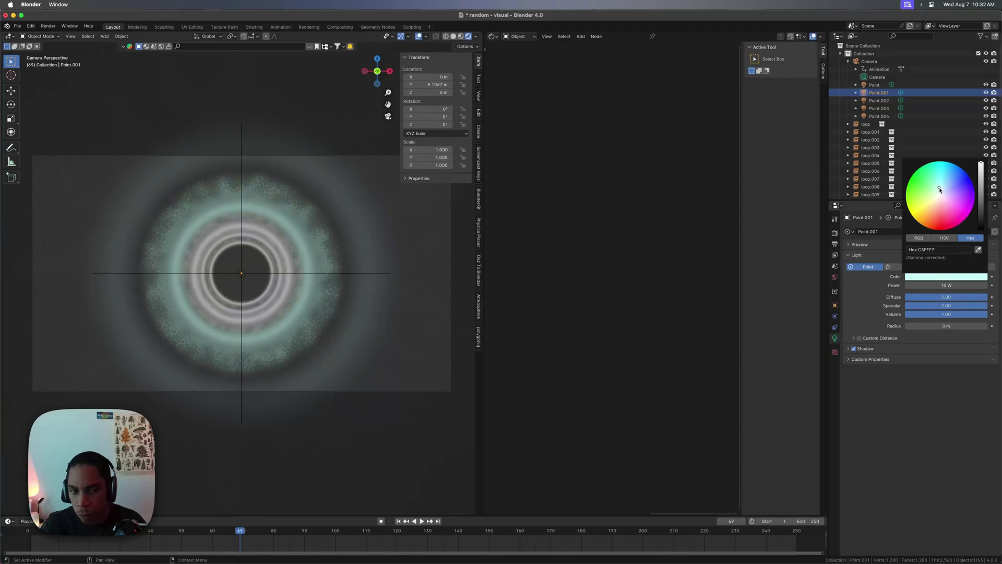
click(962, 276)
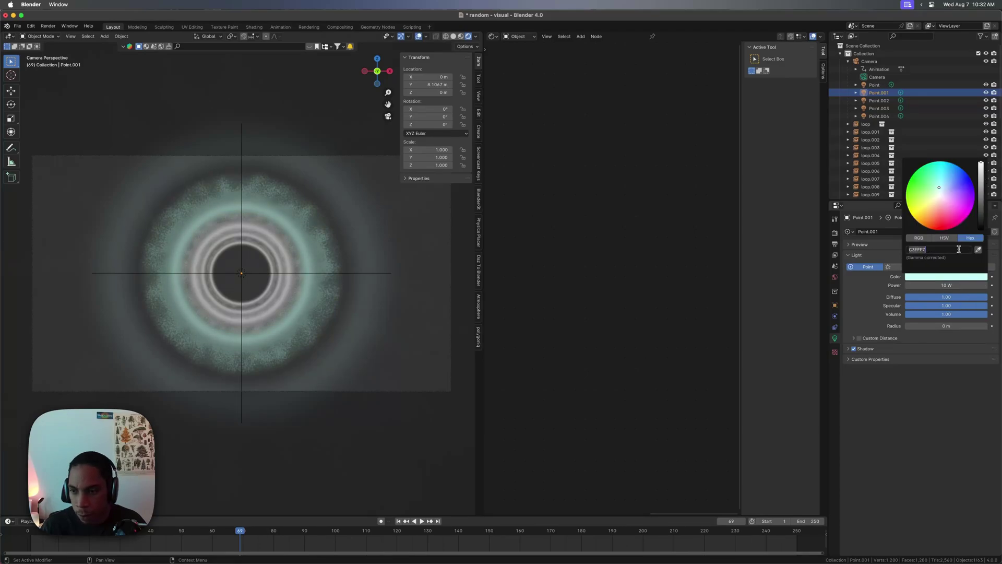
key(super+c)
Step: Apply the copied C3FFF7 color to the Point.002 light
click(879, 101)
click(835, 306)
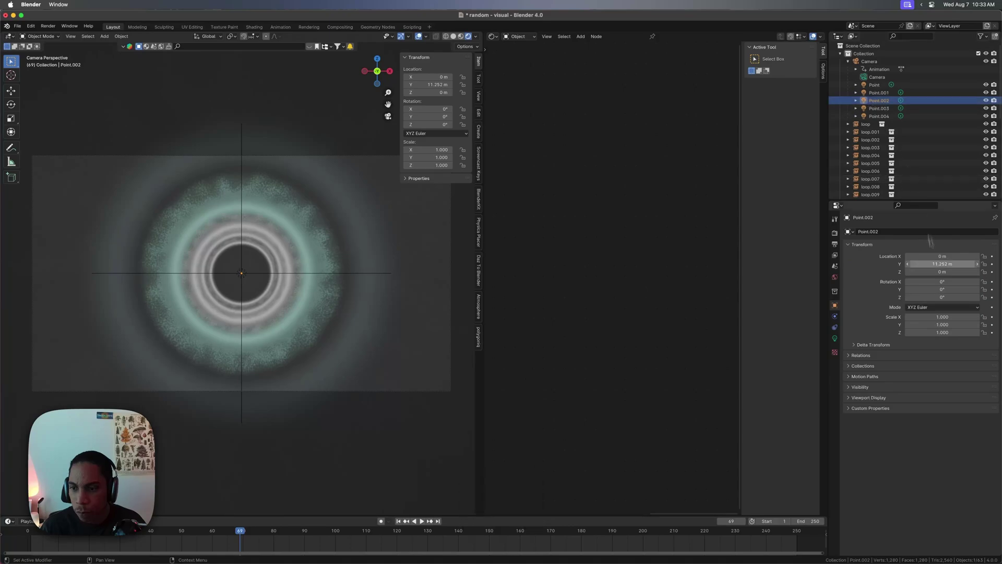
click(835, 339)
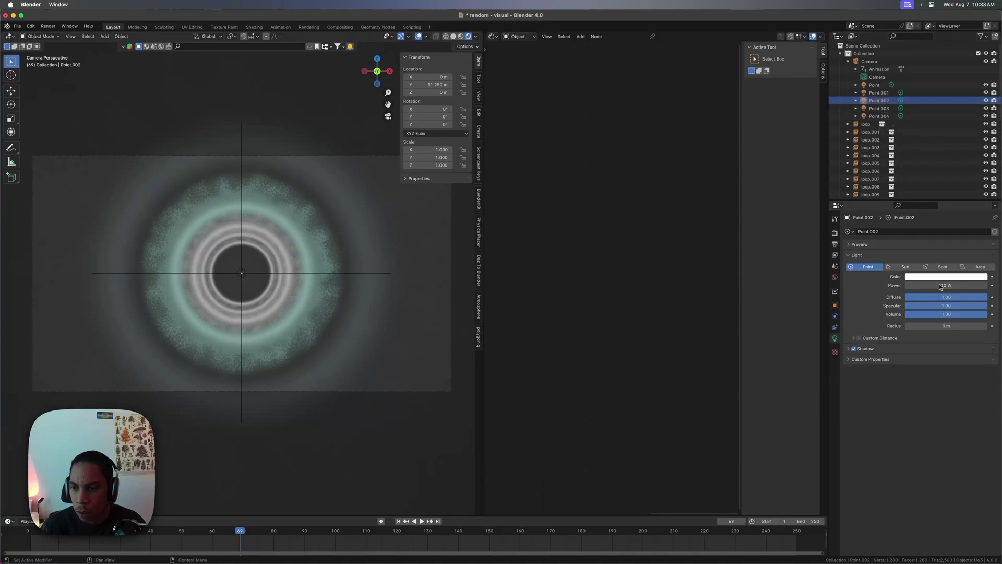
click(963, 276)
key(super+v)
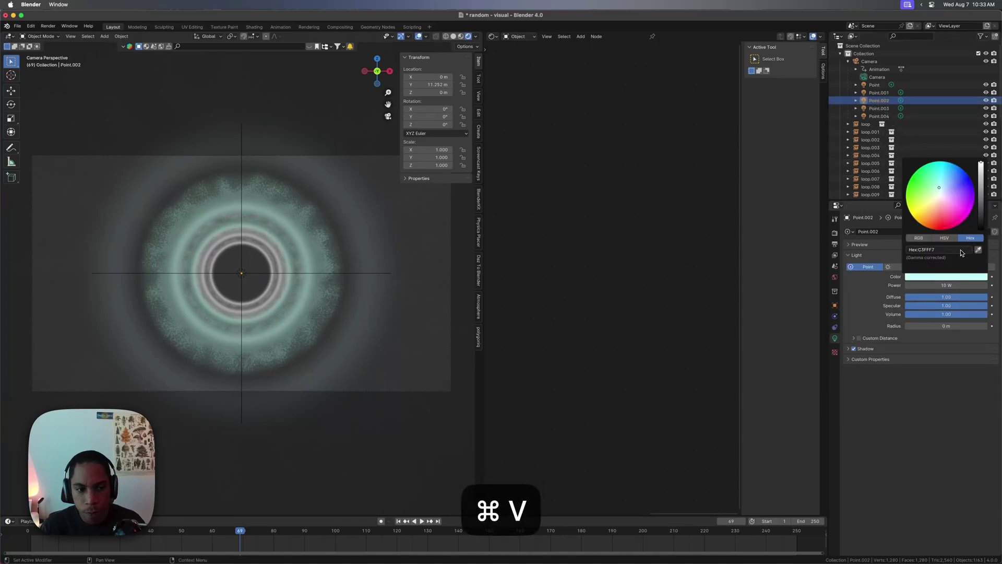
Step: Apply the copied C3FFF7 color to the Point.003 light
click(879, 108)
click(967, 277)
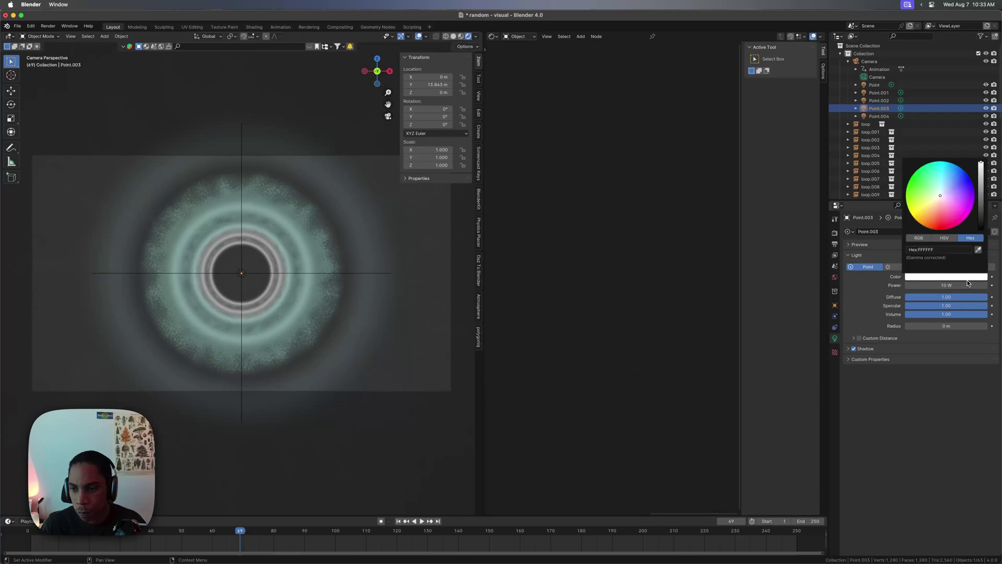
click(955, 250)
key(super+v)
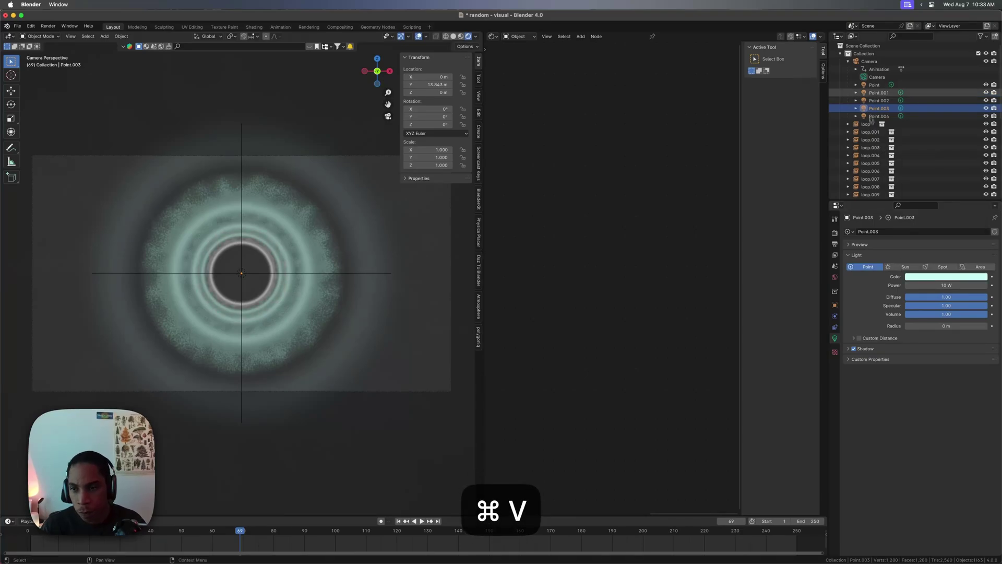
Step: Apply the copied C3FFF7 color to the Point.004 light and set its power to 30 W
click(880, 115)
click(960, 277)
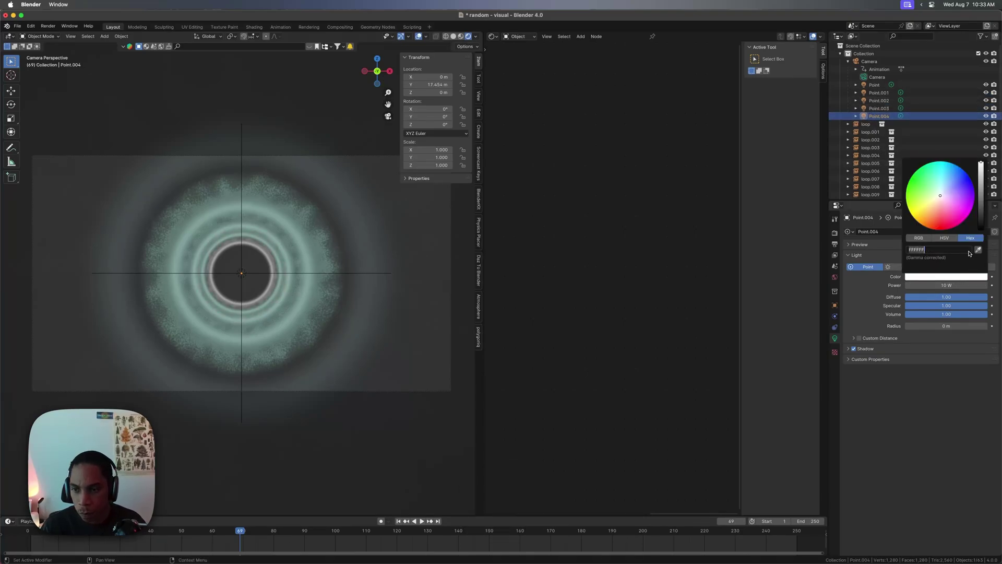
key(super+v)
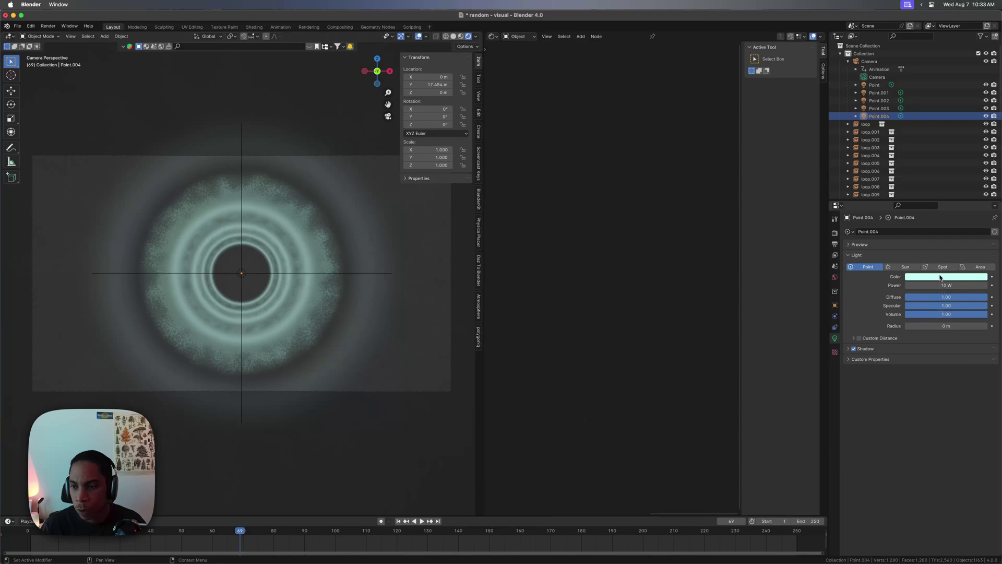
drag(941, 282, 991, 286)
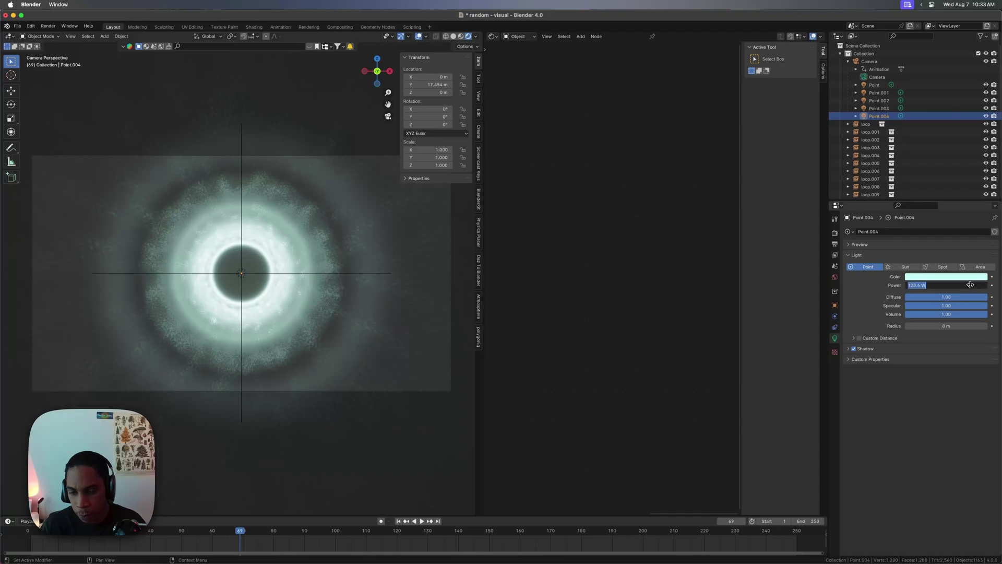
text(0)
key(Return)
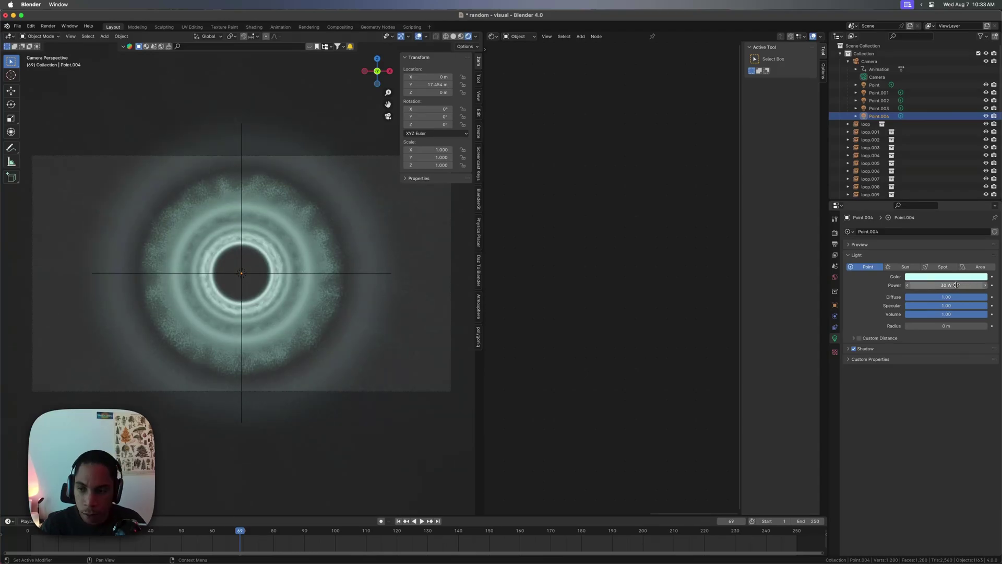
Step: Set the Point.004 light's power to 50 W and the Point.003 light's power to 30 W
text(50)
key(Return)
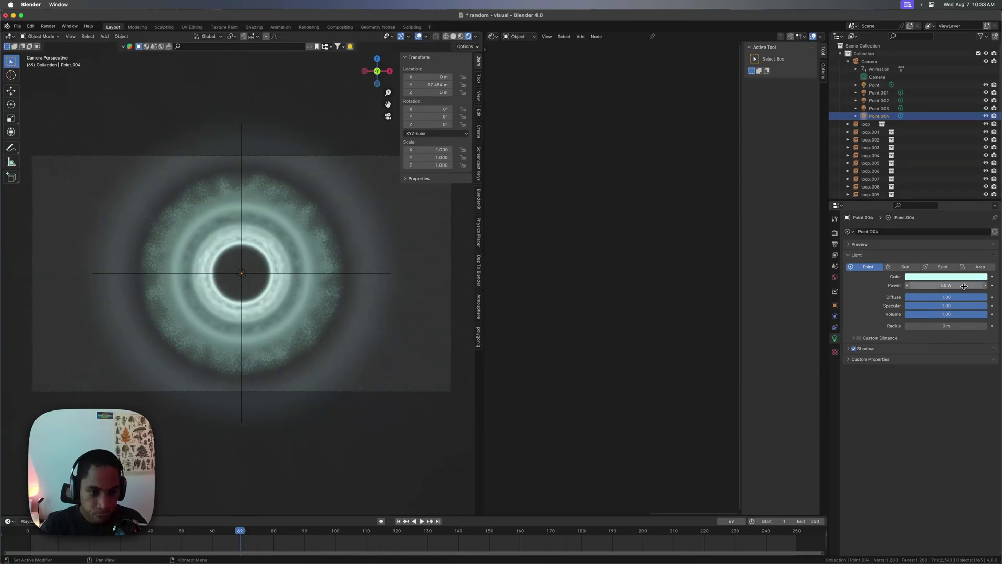
click(879, 109)
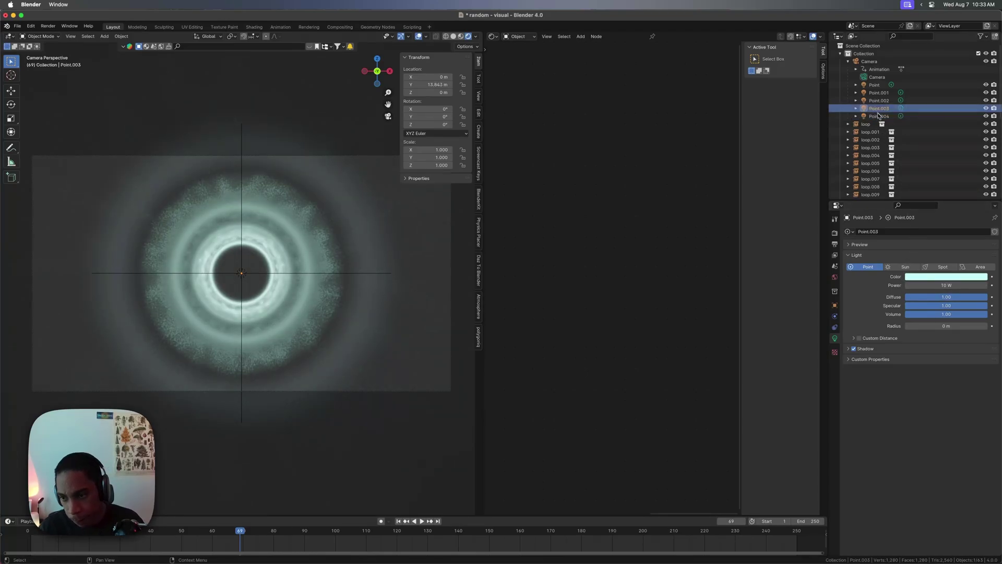
click(948, 286)
text(30)
key(Return)
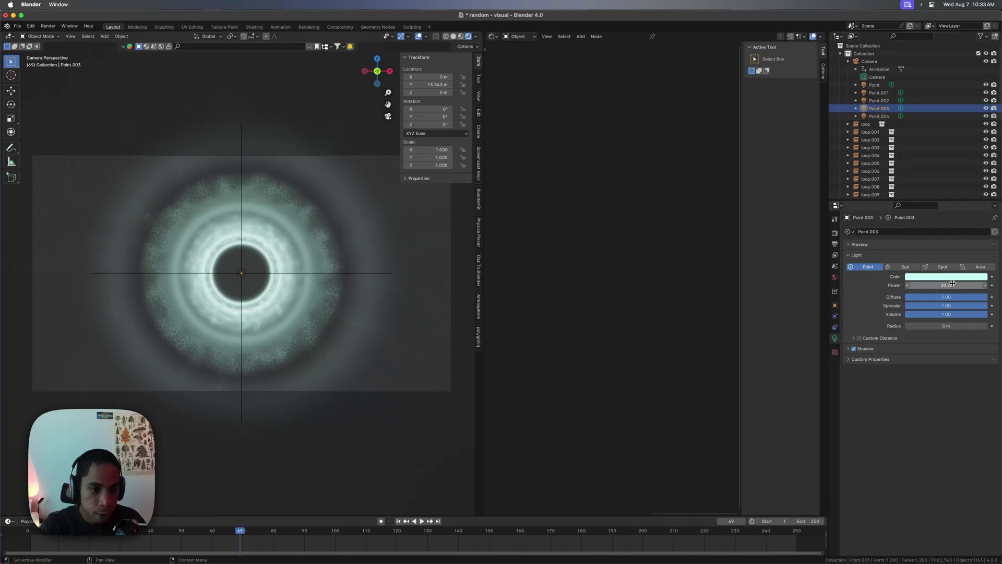
Step: Set the Point.002 light's power to 20 W and the Point.001 light's power to 13 W
click(885, 100)
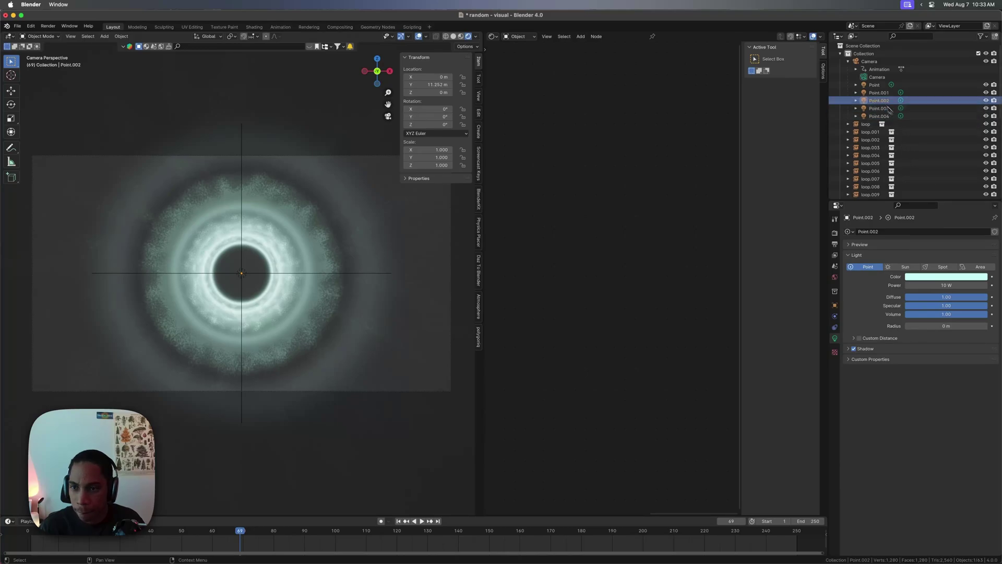
text(30)
key(Return)
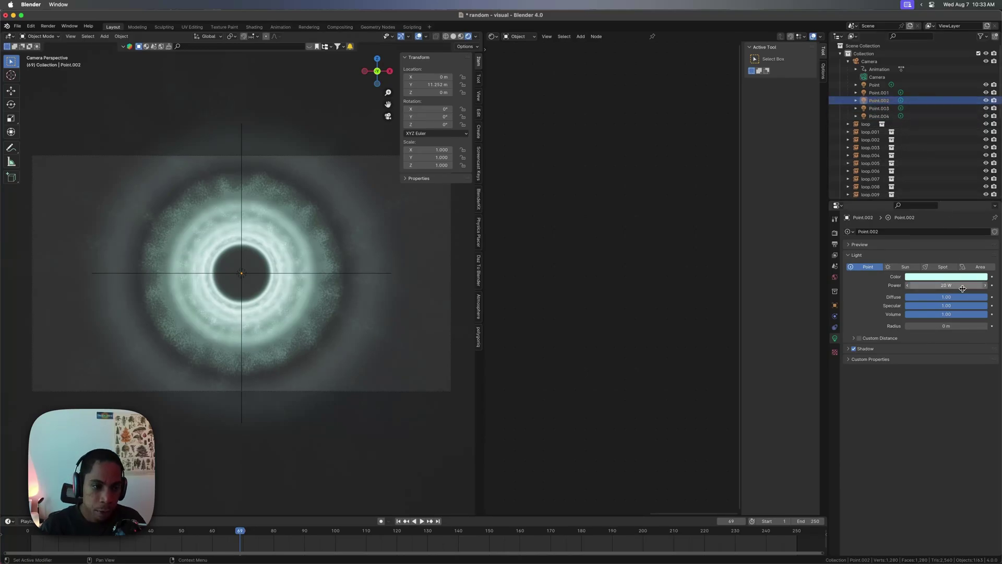
click(880, 93)
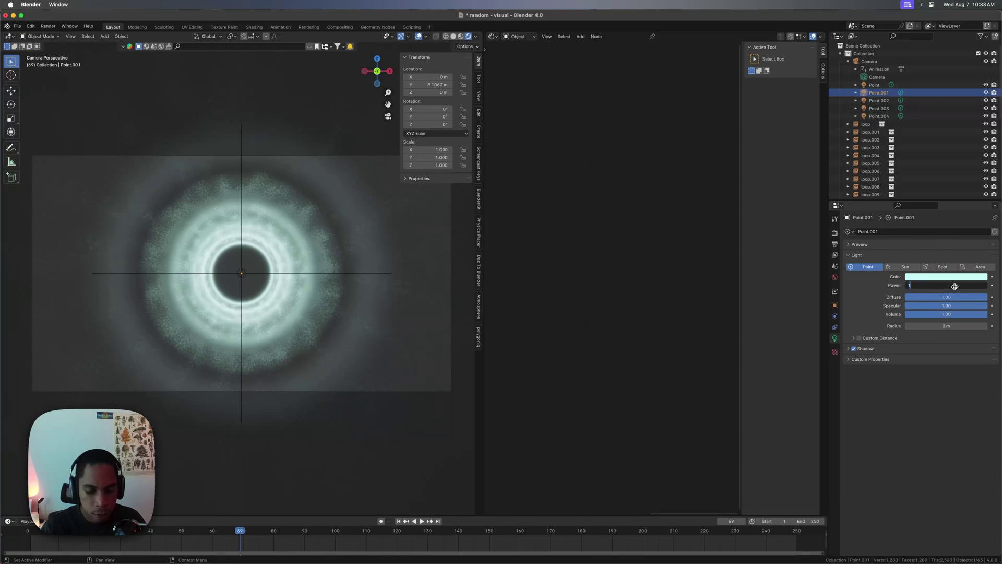
click(954, 286)
text(13)
key(Return)
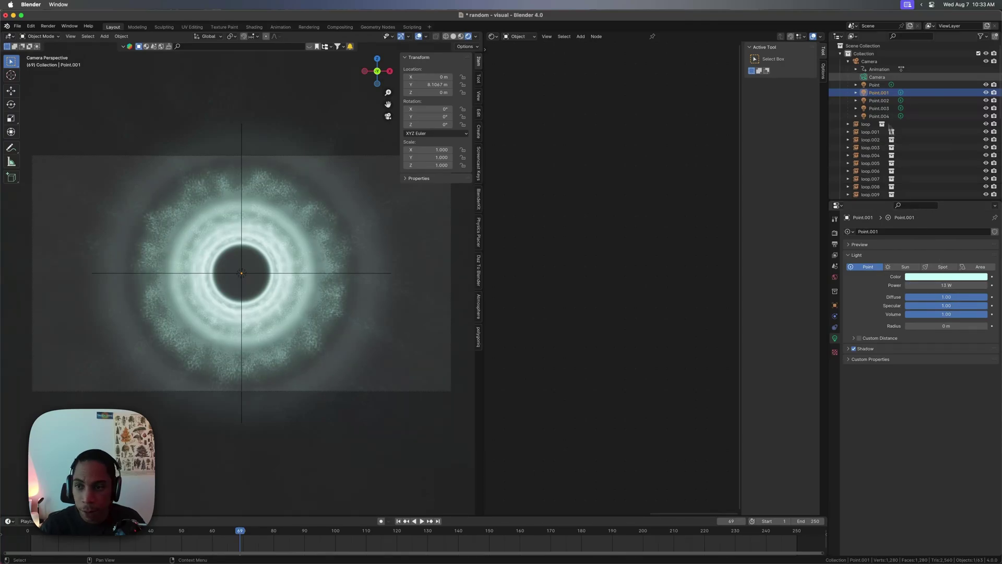
Step: Try powers of 6 W, 10 W and well above 100 W on the Point light
click(874, 85)
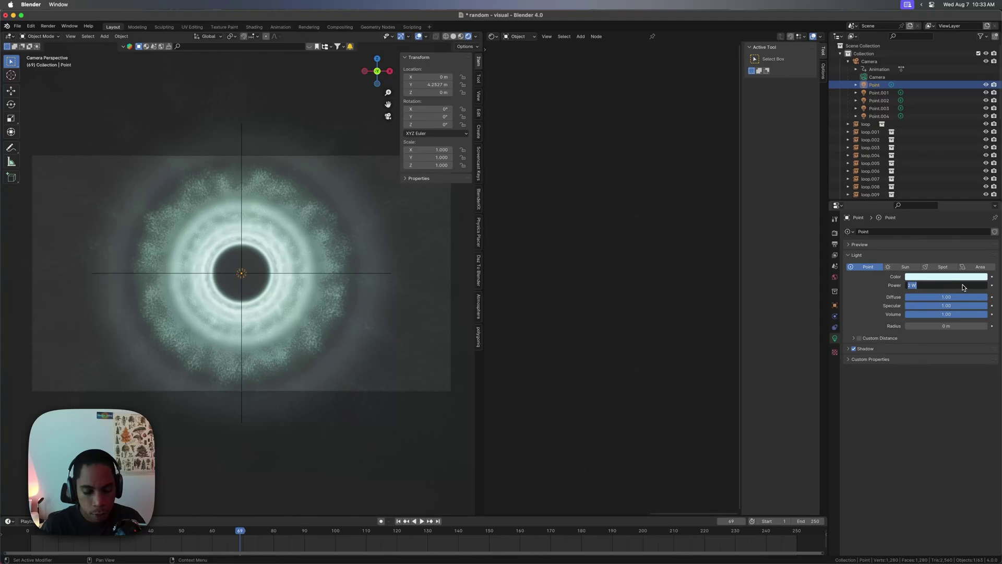
text(6)
key(Return)
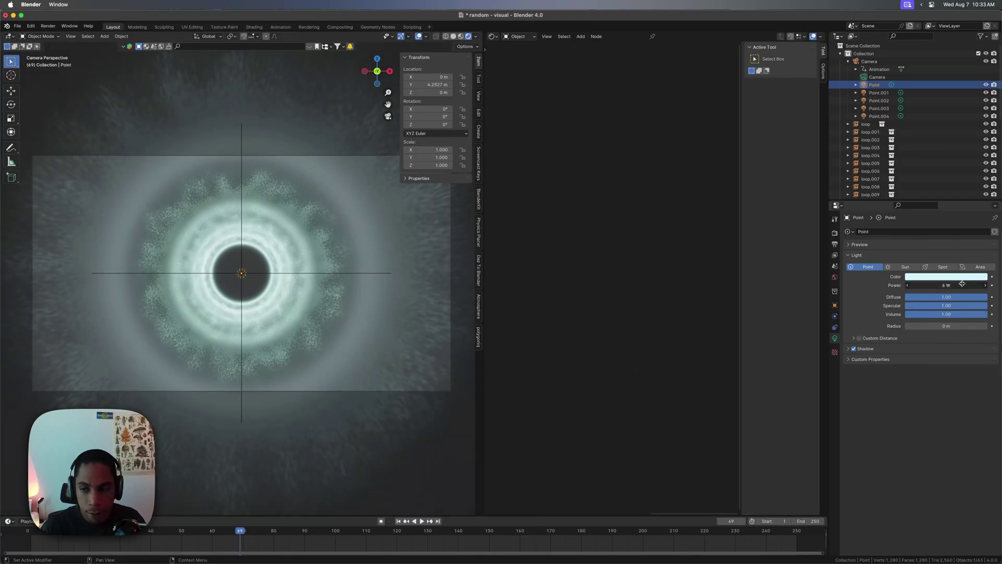
text(10)
key(Return)
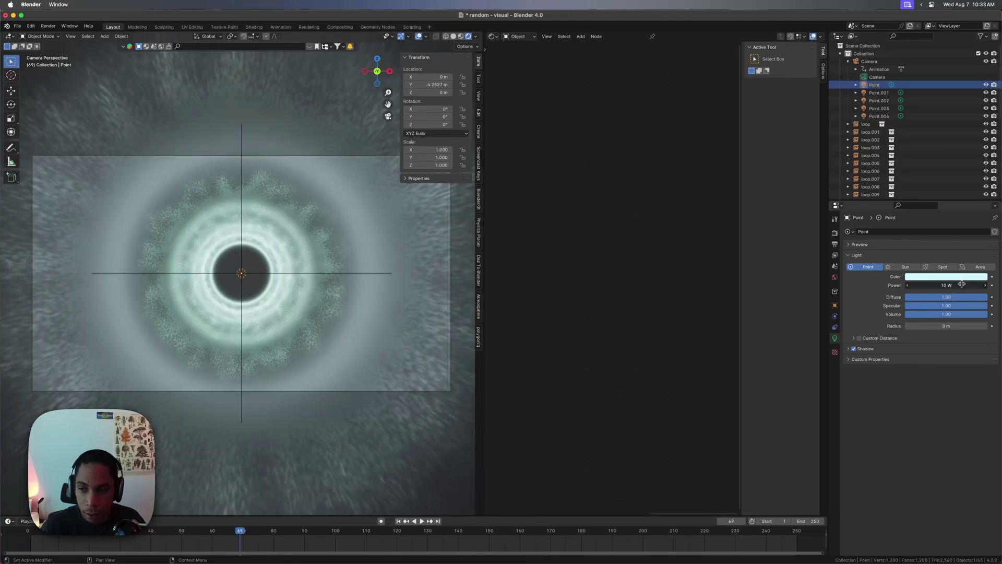
drag(962, 284, 984, 285)
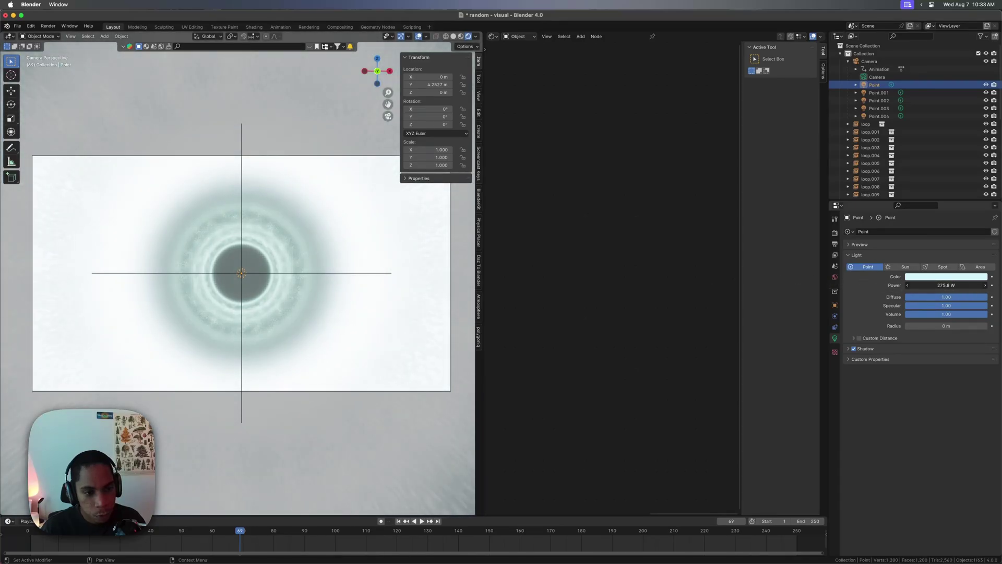
drag(791, 280, 812, 279)
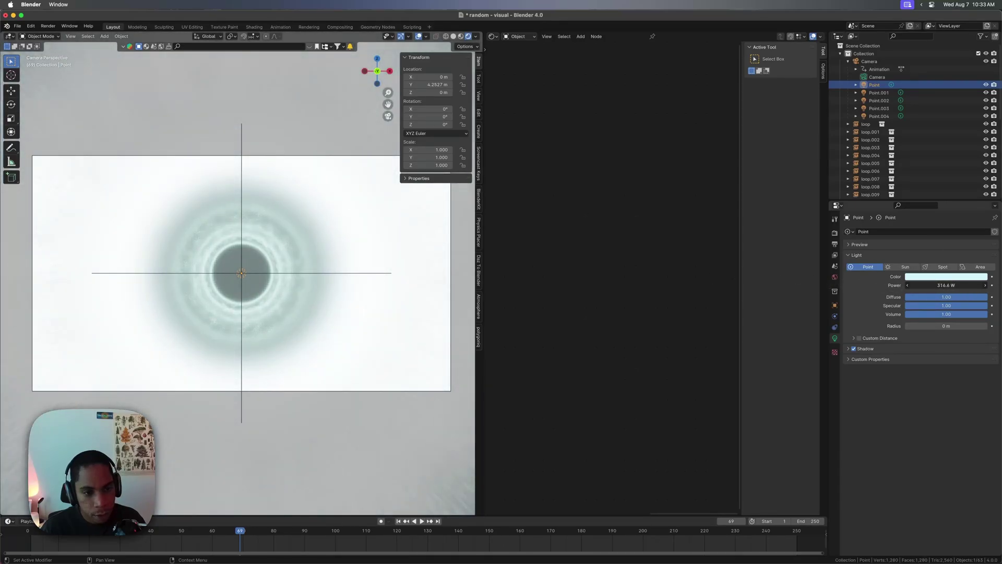
Step: Tint the Point light pale turquoise like the other lights and set its power to about 37.6 W
click(952, 279)
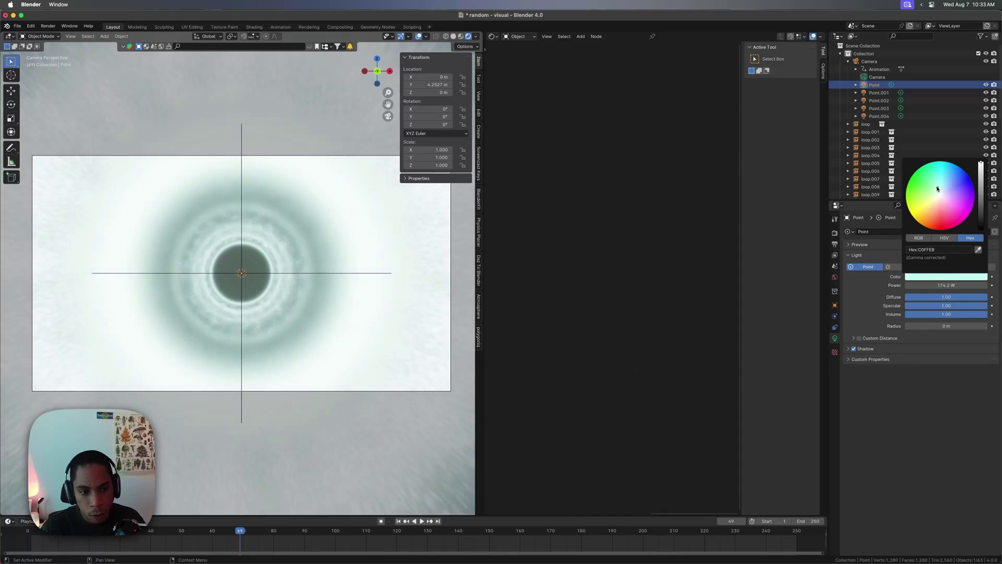
mouse_move(935, 181)
mouse_down()
mouse_move(933, 166)
mouse_move(926, 179)
mouse_move(936, 192)
mouse_move(952, 183)
mouse_up()
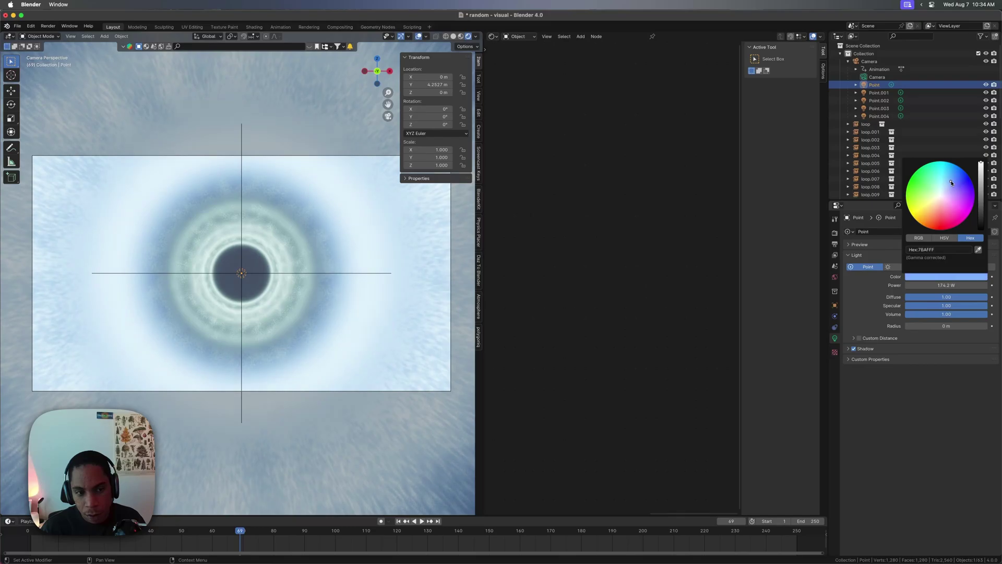
click(941, 182)
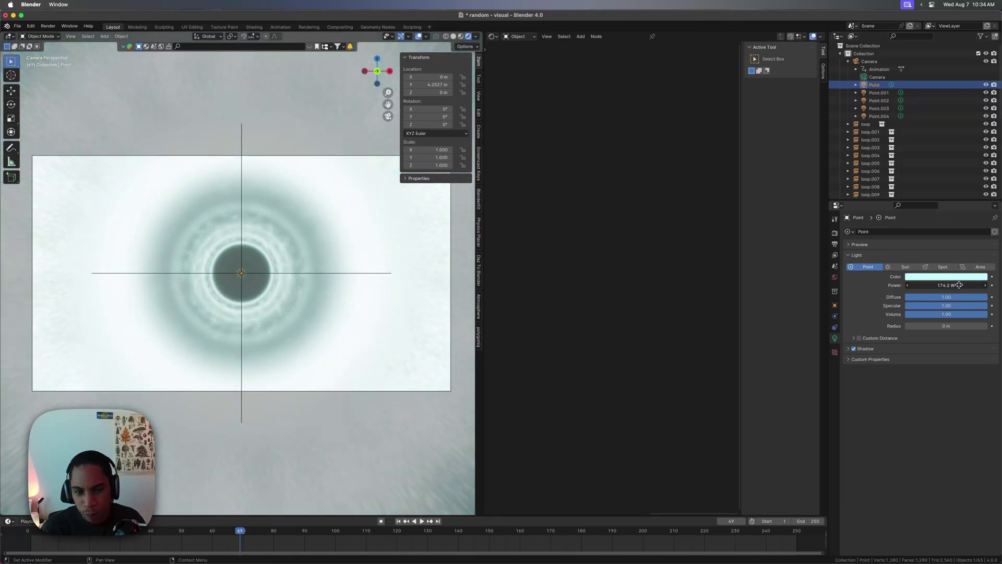
drag(875, 288, 692, 289)
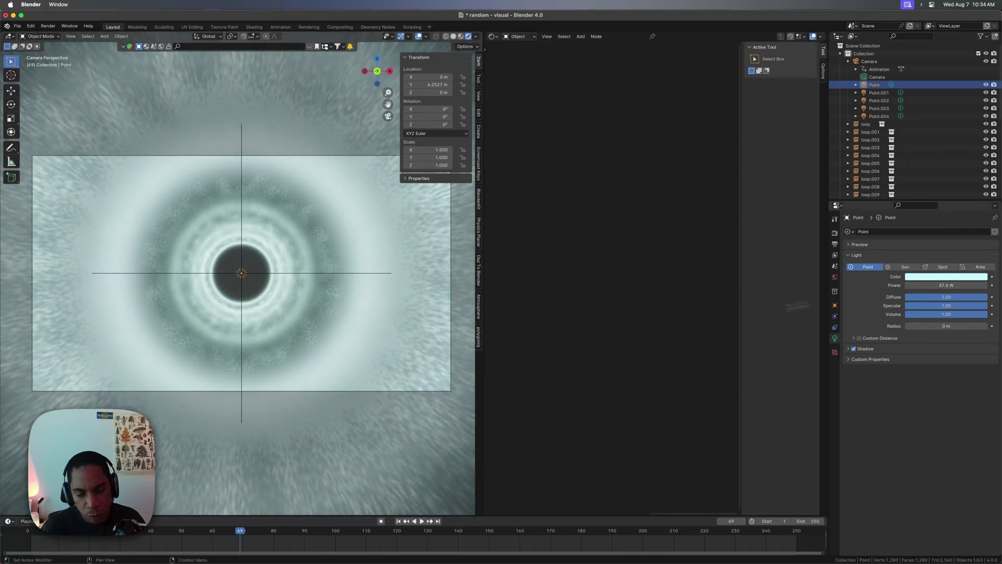
Step: Play back the animation to check the lighting in the tunnel and save the file
key(space)
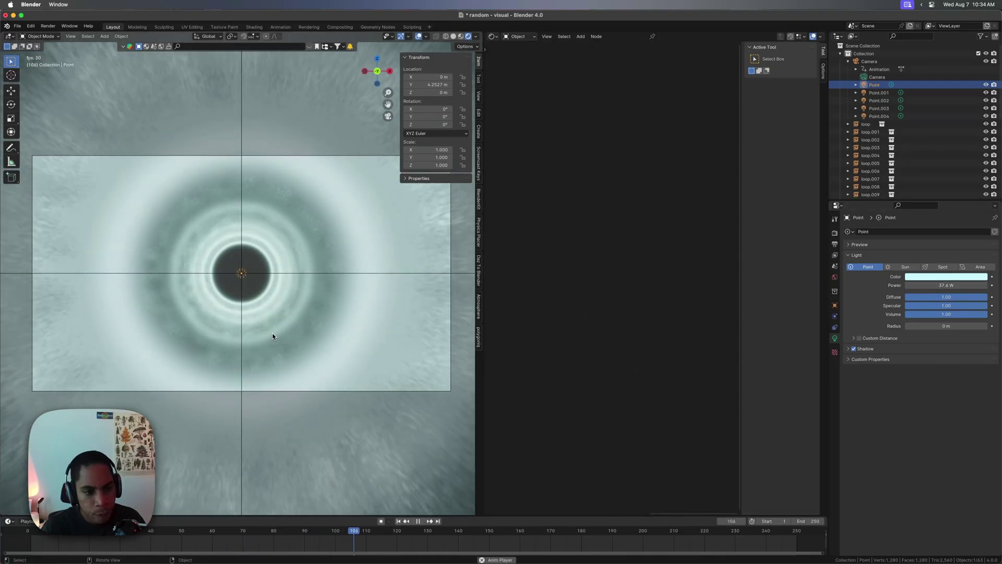
scroll(274, 335, up, 2)
scroll(274, 335, down, 2)
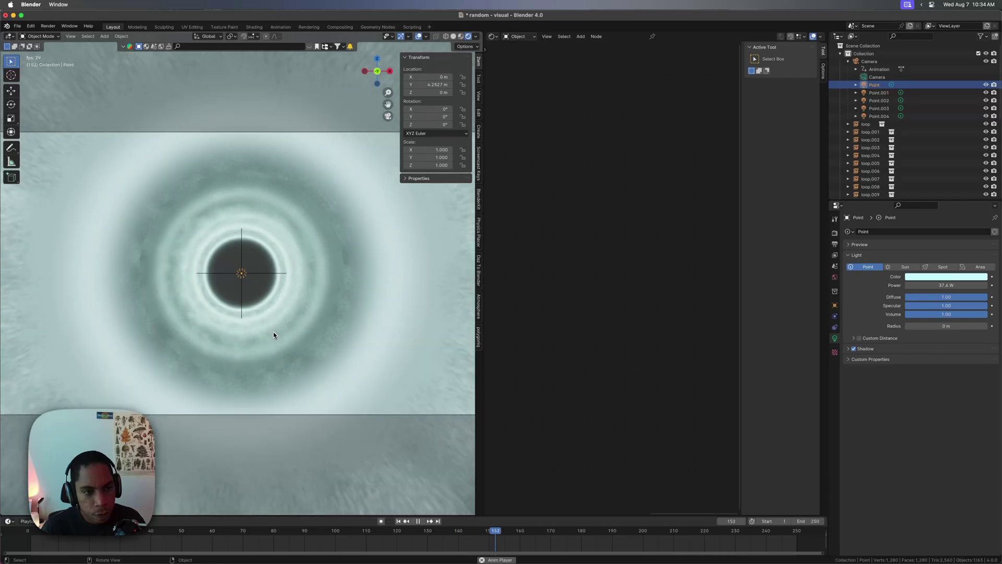
key(space)
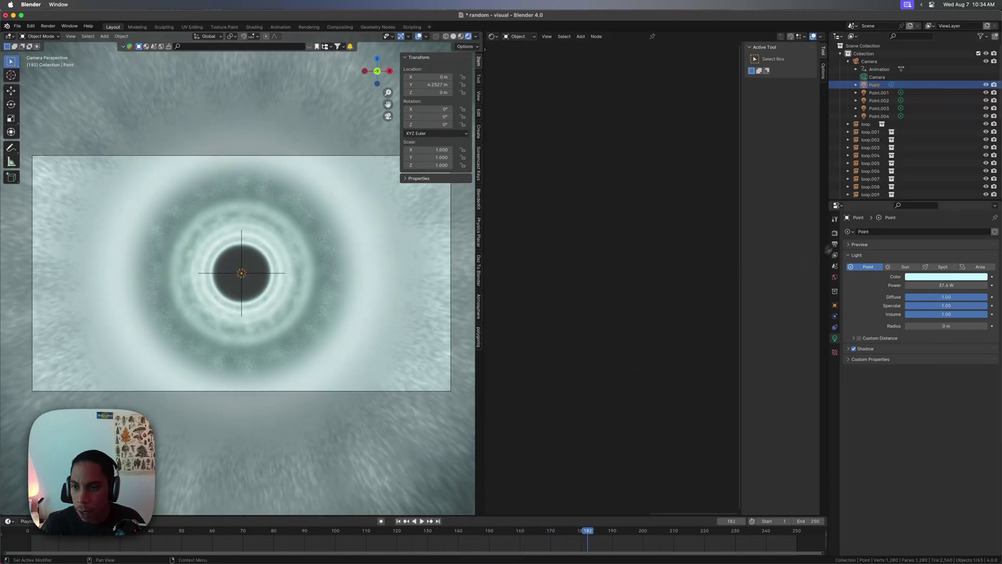
key(super+s)
Step: Increase the camera's focal length to about 93 mm and play the animation
click(877, 76)
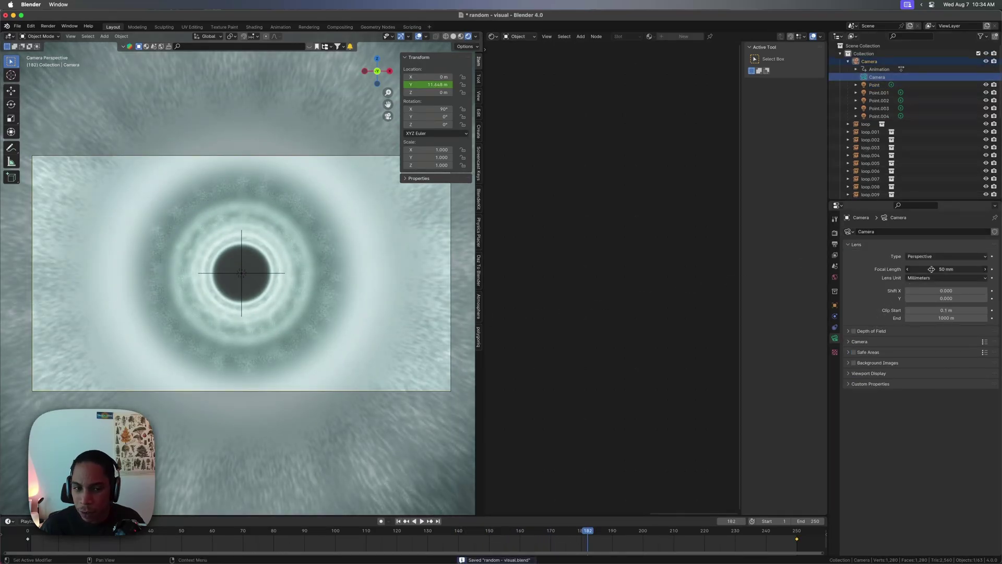
drag(932, 269, 934, 268)
key(space)
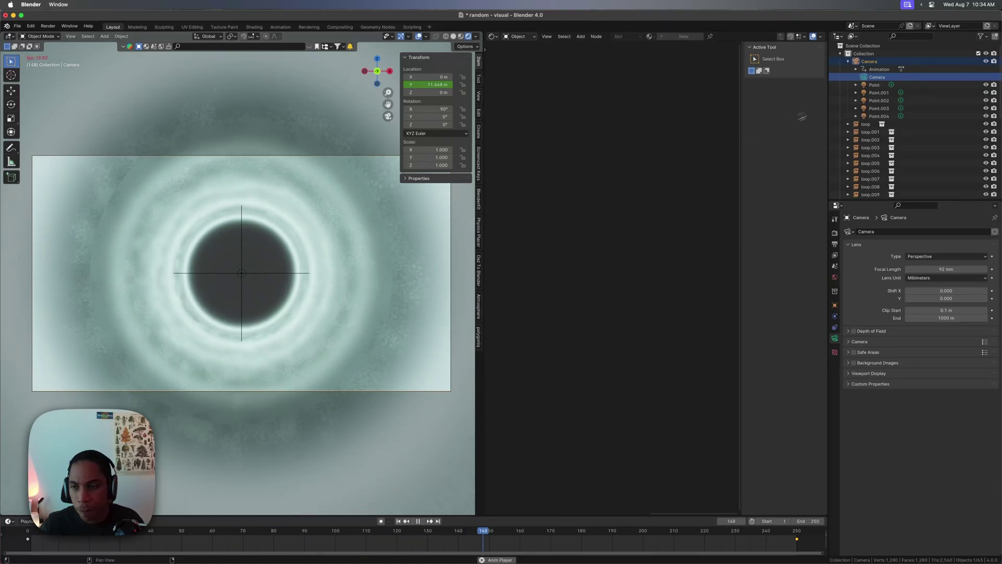
Step: Lower the Point light's power to about 2.6 W and save the file with the timeline back at its start
click(874, 85)
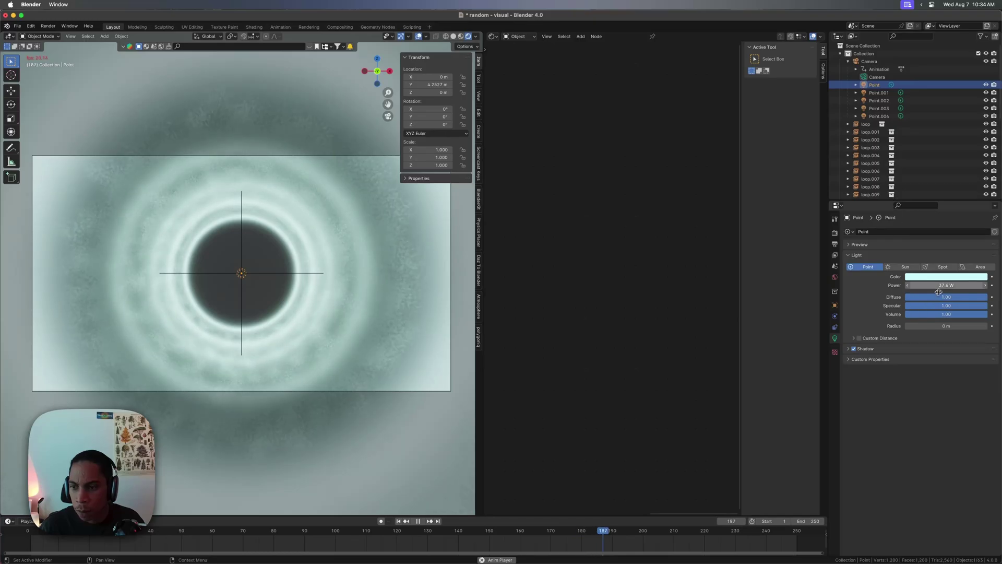
drag(949, 285, 860, 286)
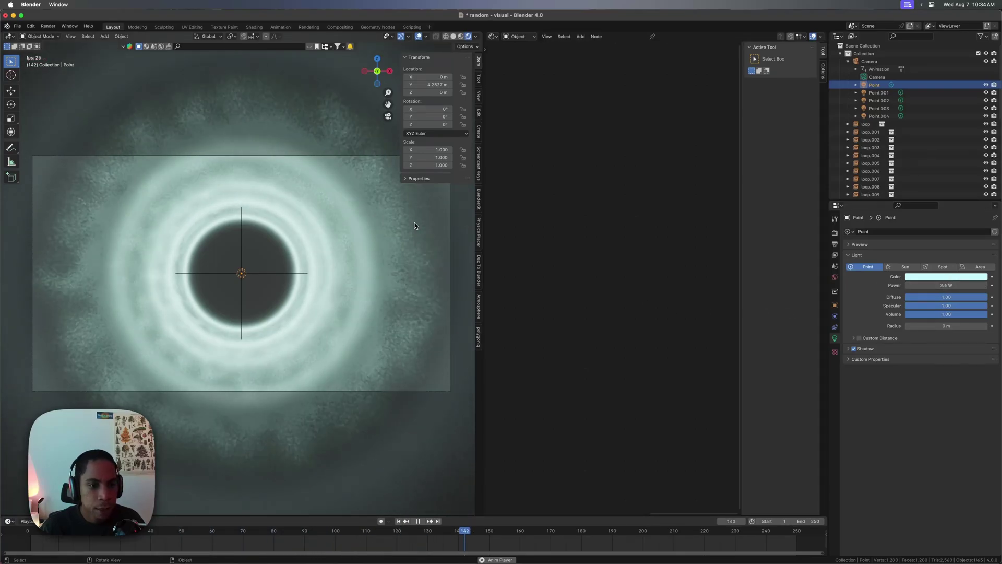
key(shift+Left)
key(Left)
key(super+s)
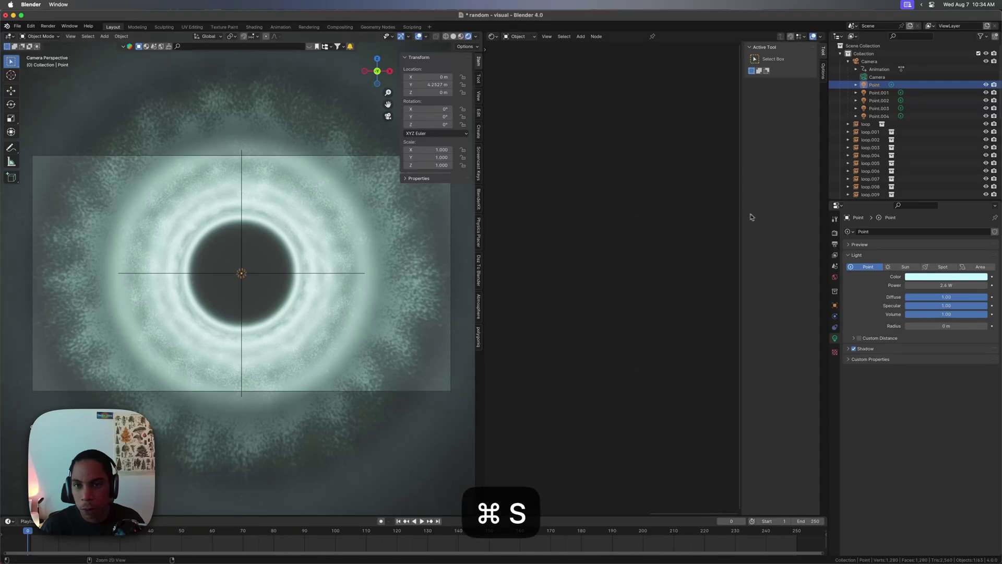
Step: Set the color management look to Medium High Contrast and play the animation to check it
click(834, 233)
click(896, 455)
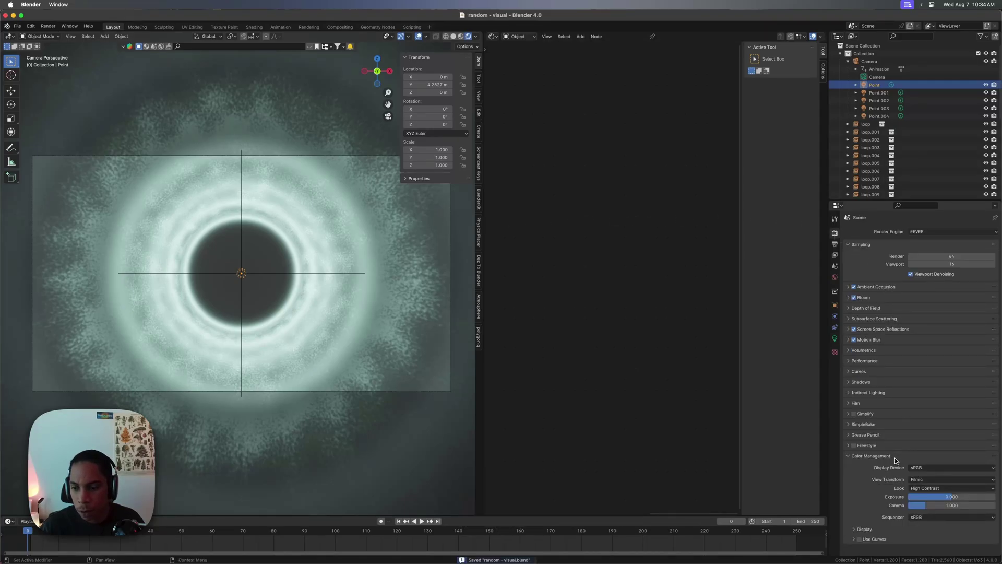
click(917, 480)
click(925, 488)
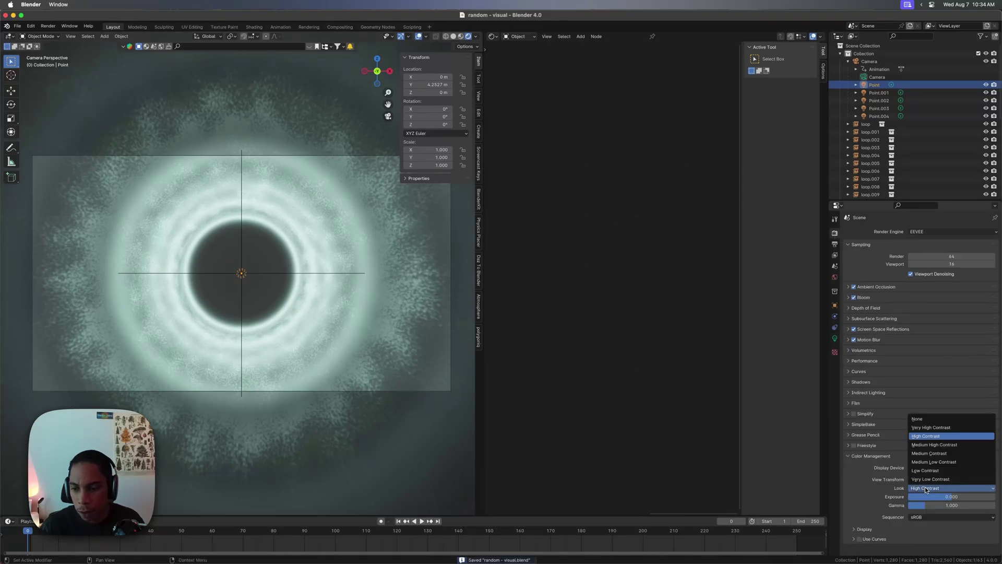
click(937, 444)
key(space)
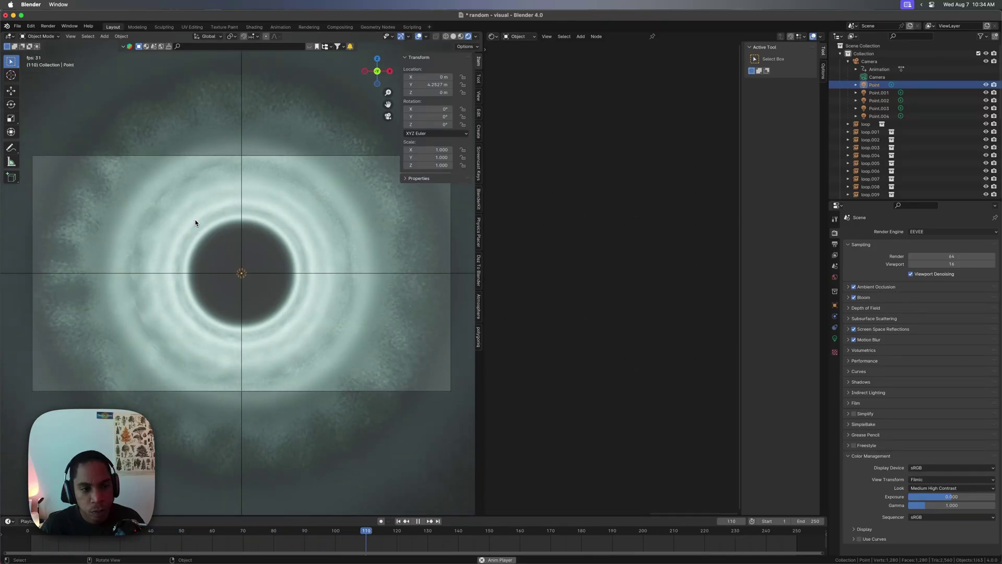
key(space)
Step: Select the source Cylinder in the loop collection to show its material nodes
click(108, 218)
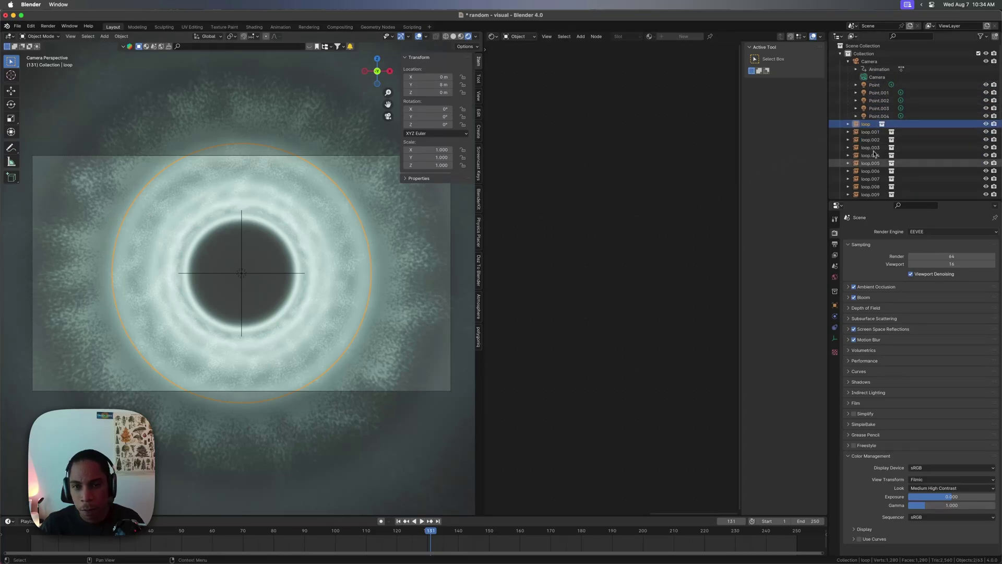
scroll(875, 157, down, 4)
scroll(877, 162, down, 6)
click(872, 191)
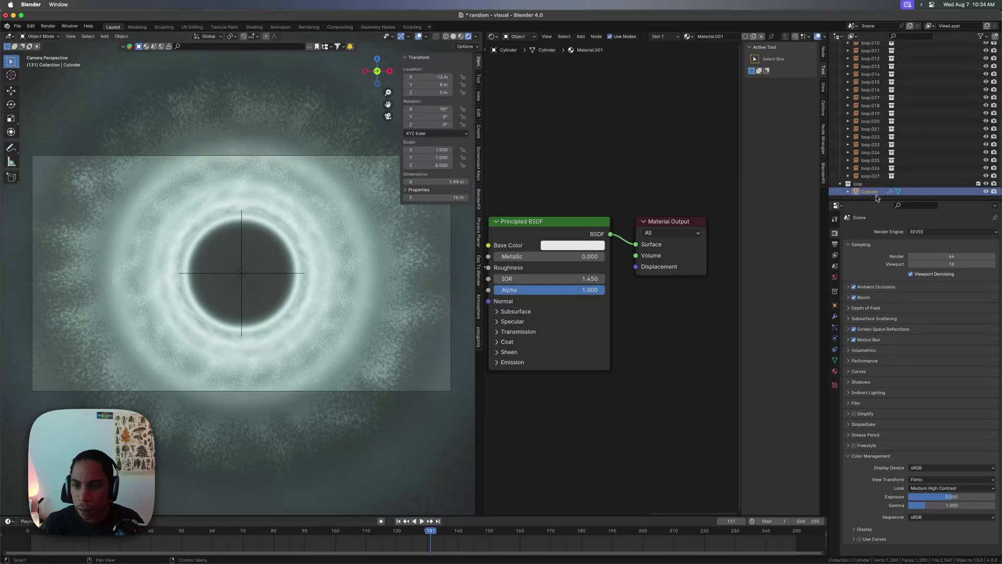
scroll(623, 297, left, 6)
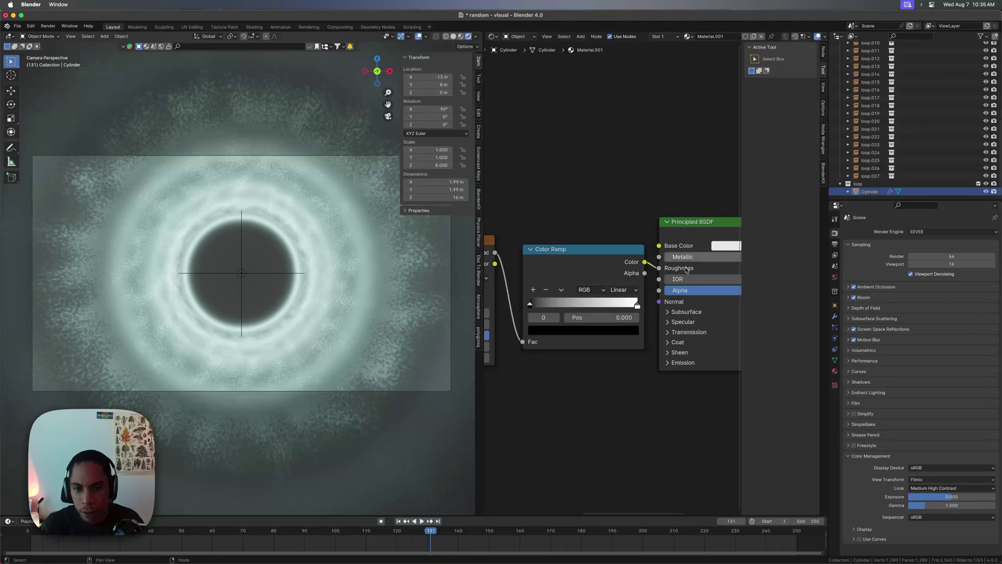
Step: Test a metallic value of 0.945 on the Cylinder's Principled BSDF during playback, and return it to 0
middle_drag(674, 223, 550, 215)
drag(570, 249, 663, 250)
key(space)
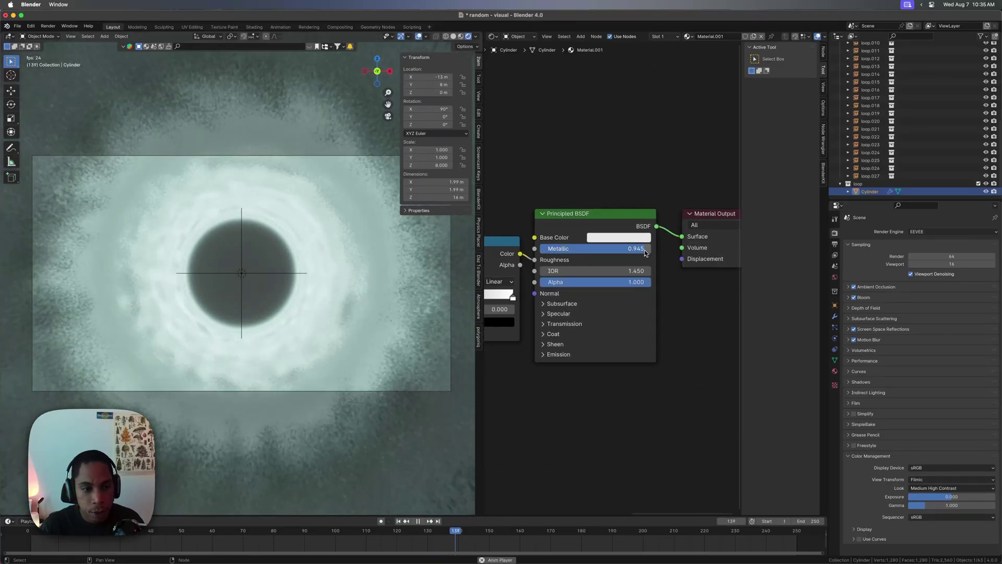
key(space)
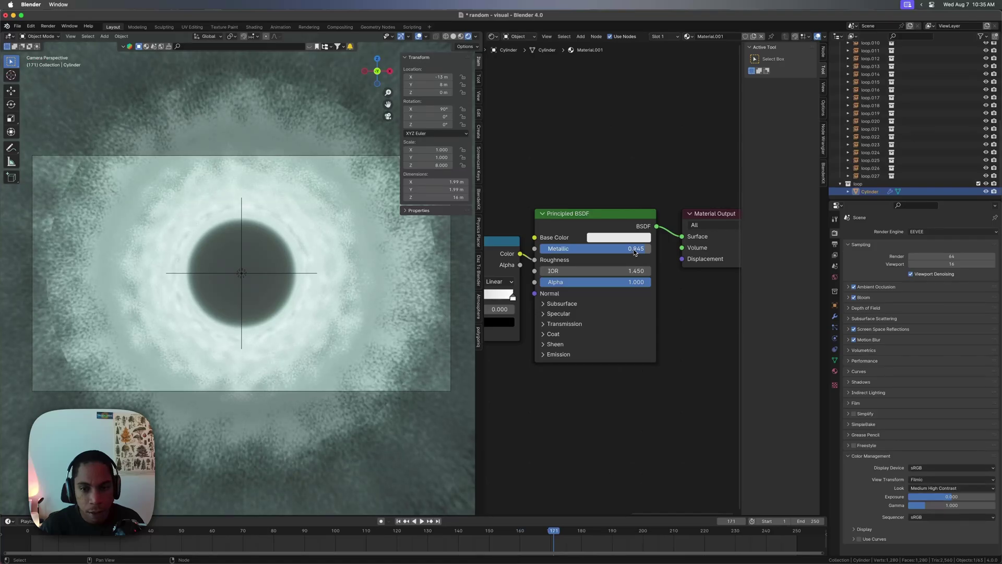
drag(634, 251, 429, 249)
Step: Try shifting the Color Ramp's black stop and set the Noise Texture's scale to 24
middle_drag(537, 414, 636, 418)
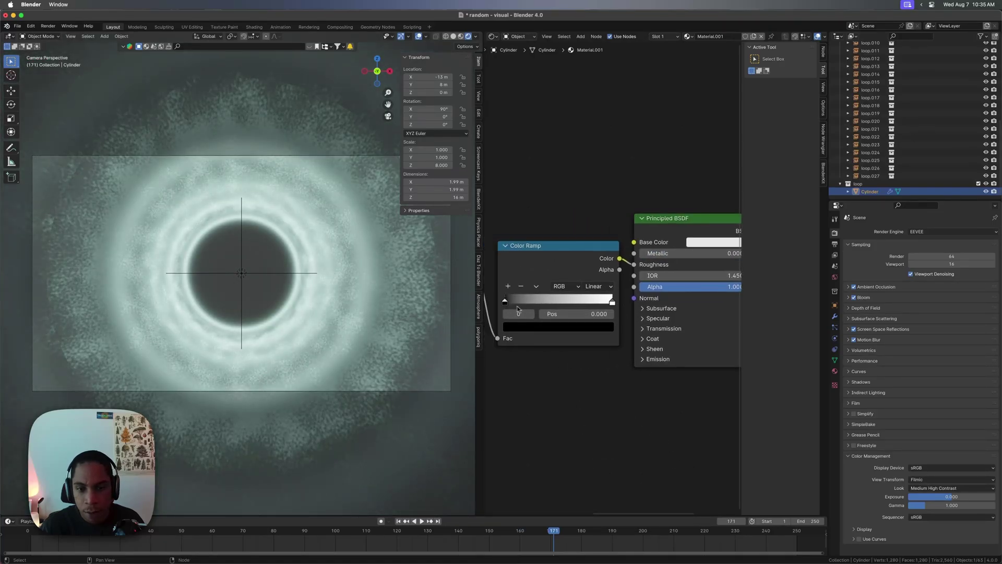
drag(524, 307, 477, 305)
middle_drag(518, 412, 729, 422)
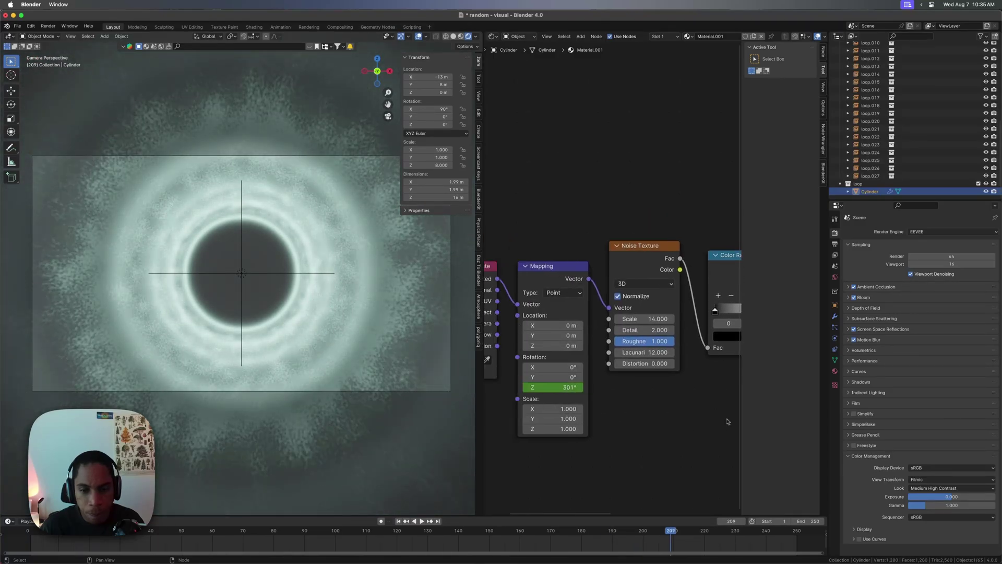
click(643, 320)
text(24)
key(Return)
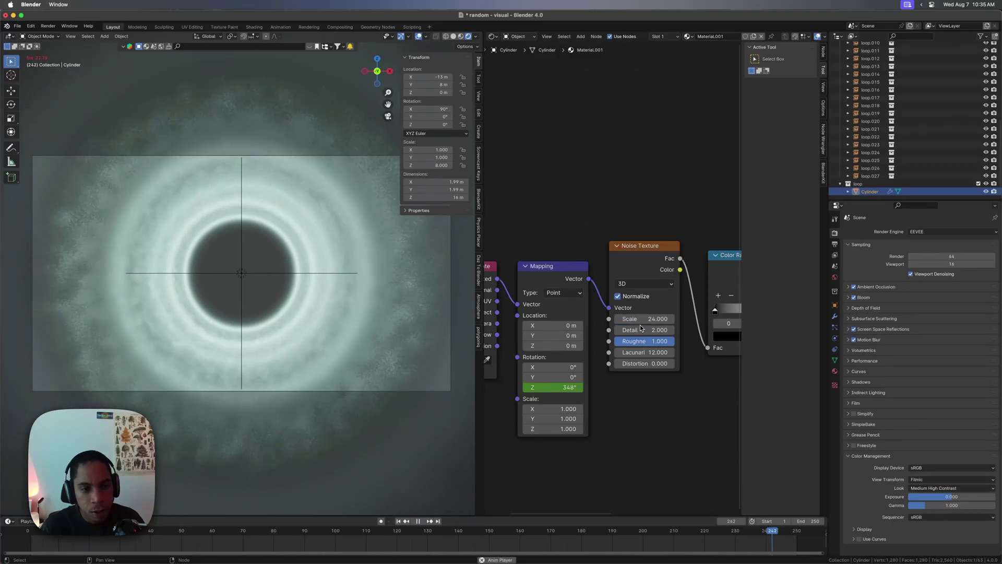
Step: Set the Noise Texture's scale to 12, try 10 and undo it, and save the file
key(space)
drag(632, 323, 735, 321)
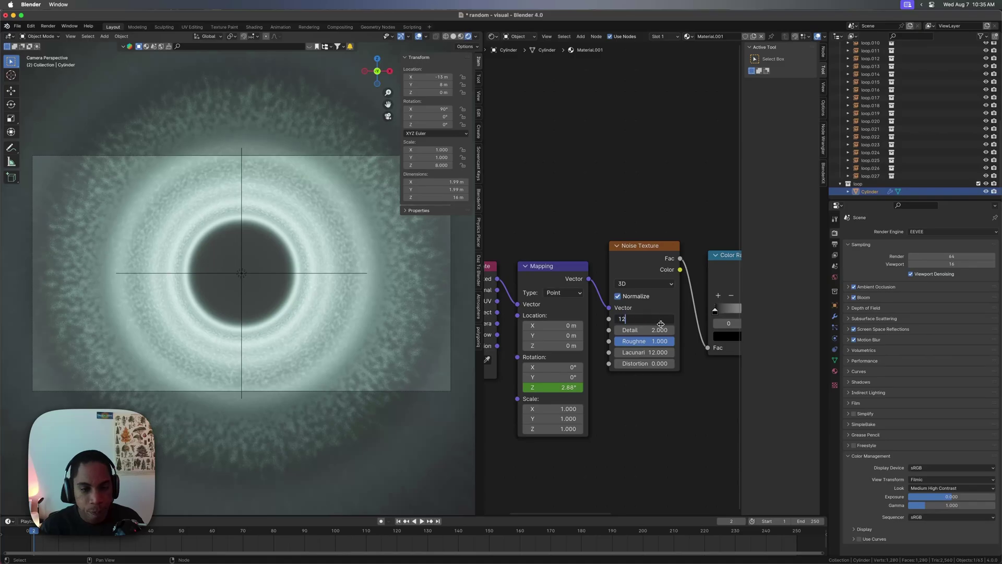
key(Return)
click(652, 319)
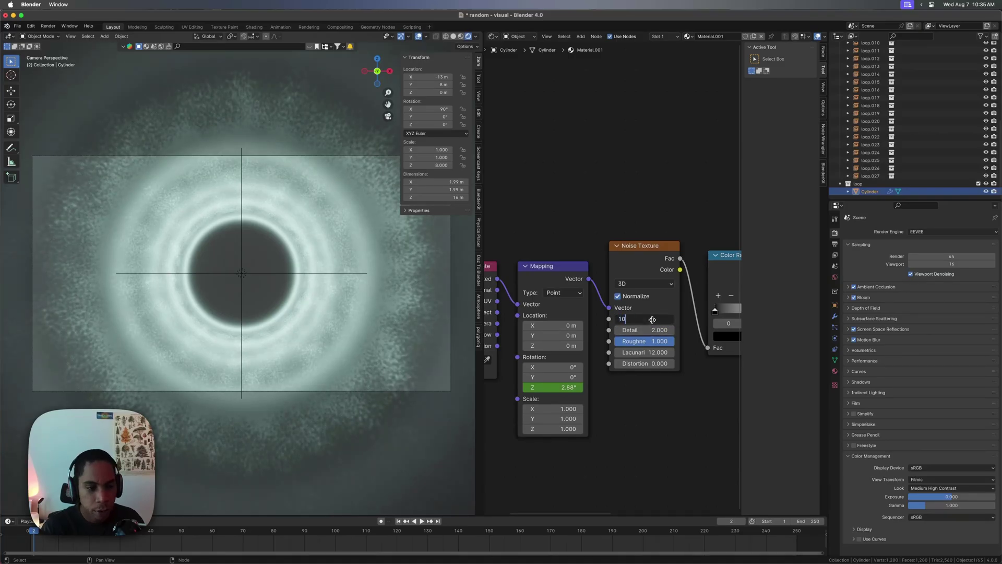
key(Return)
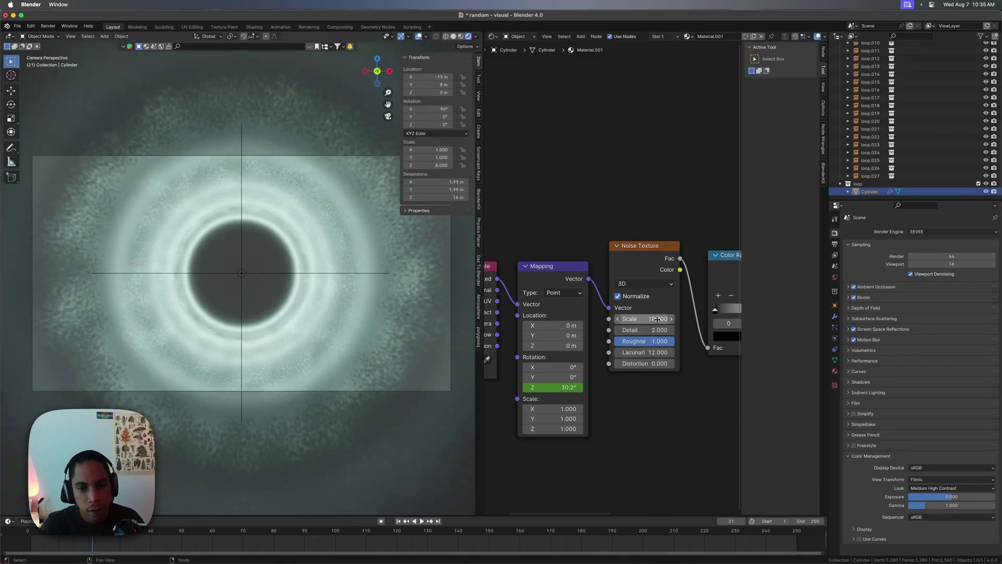
key(super+z)
key(super+s)
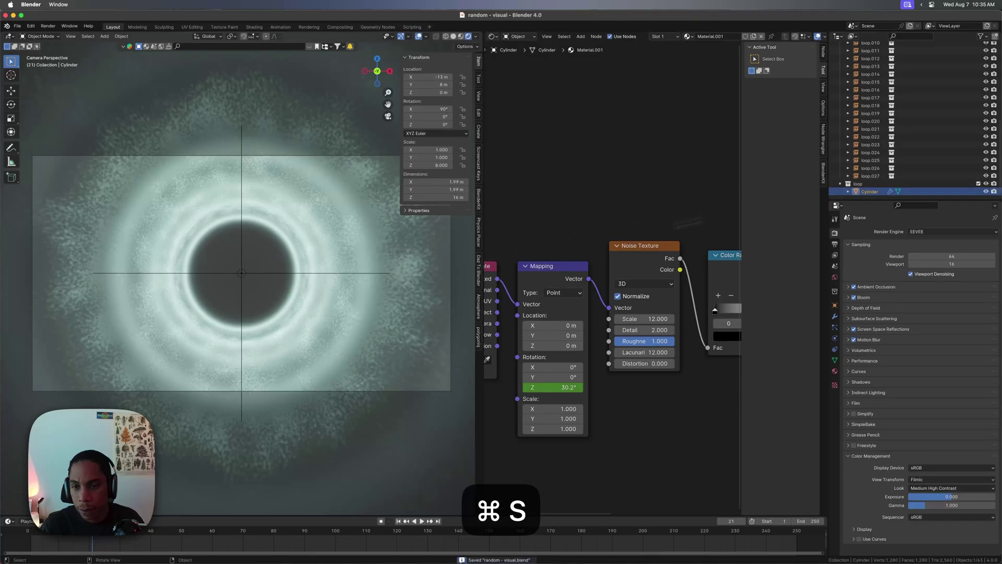
Step: Apply the Cylinder's scale, try to unwrap its mesh in Edit Mode, and play the animation
key(ctrl+a)
click(333, 297)
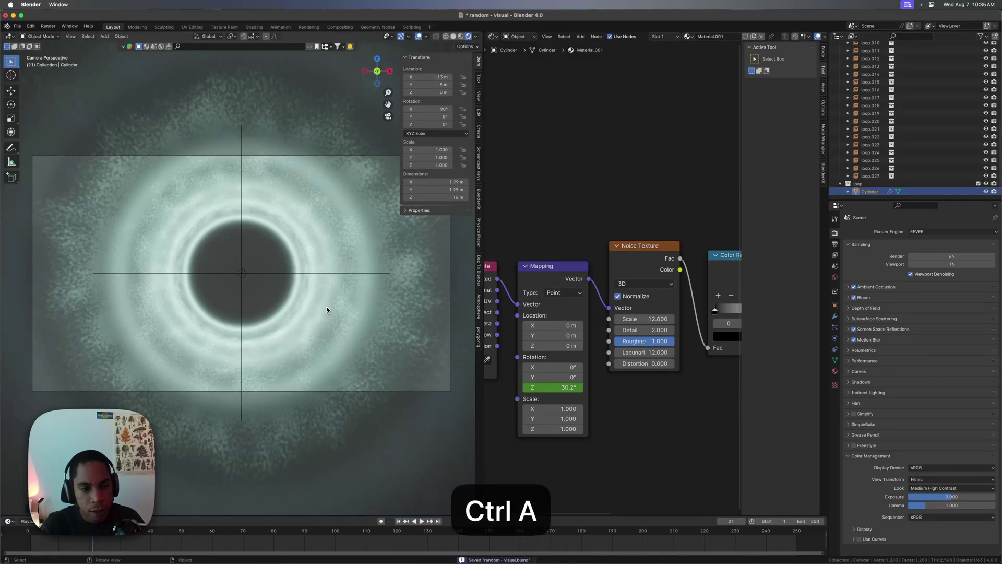
key(Tab)
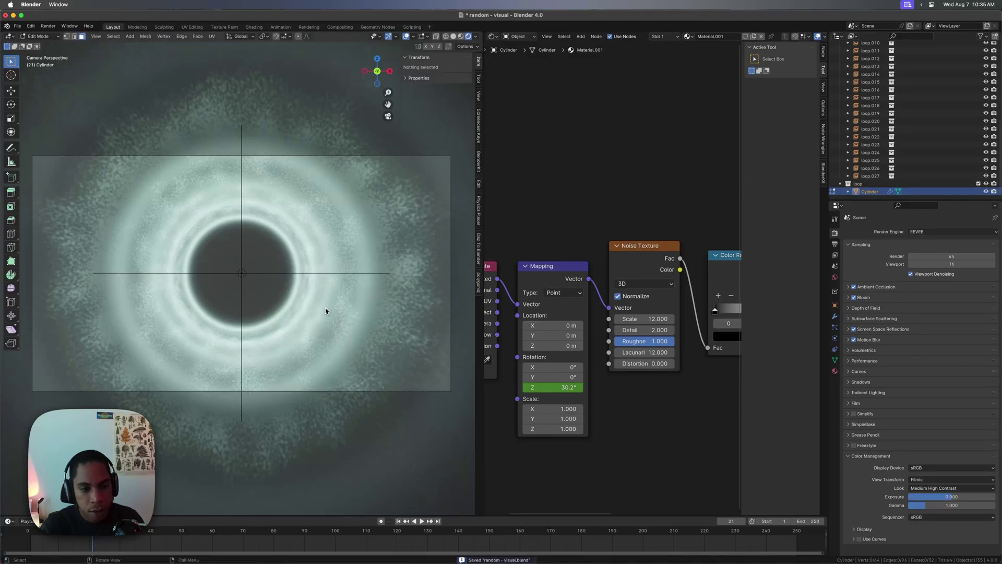
key(u)
click(324, 309)
key(Tab)
key(space)
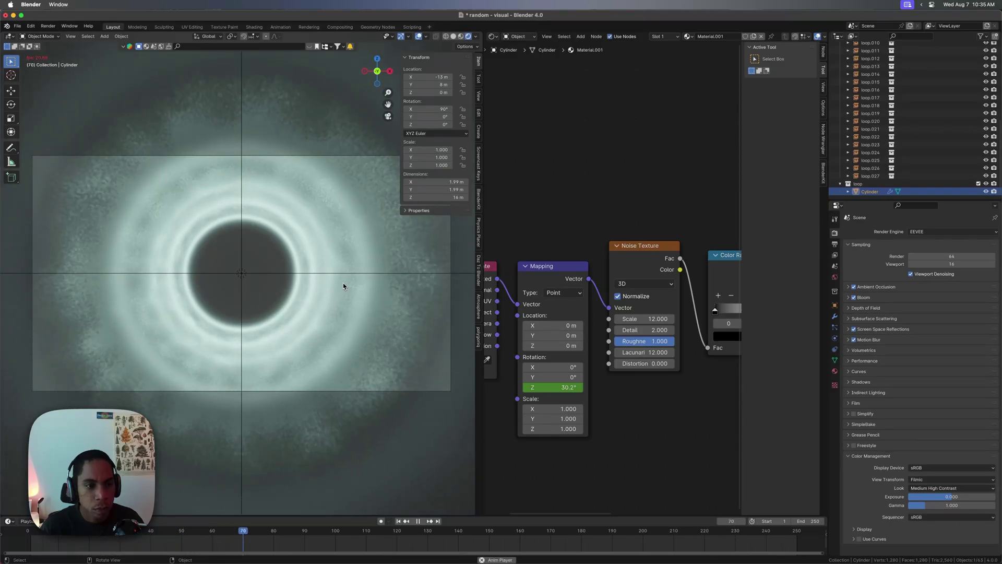
Step: Define a render region over the camera frame and save the file
key(ctrl+b)
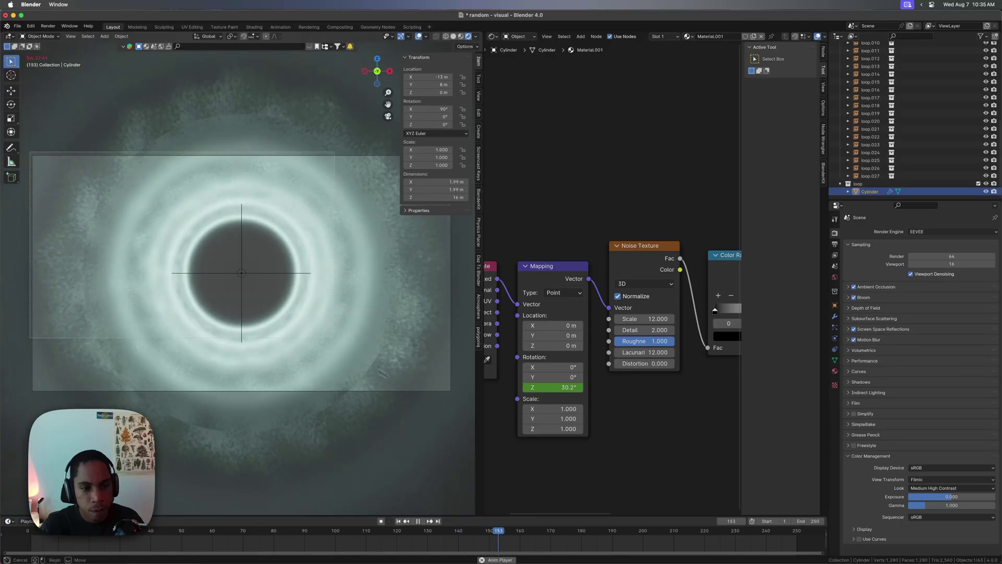
drag(32, 156, 452, 402)
click(298, 273)
key(super+s)
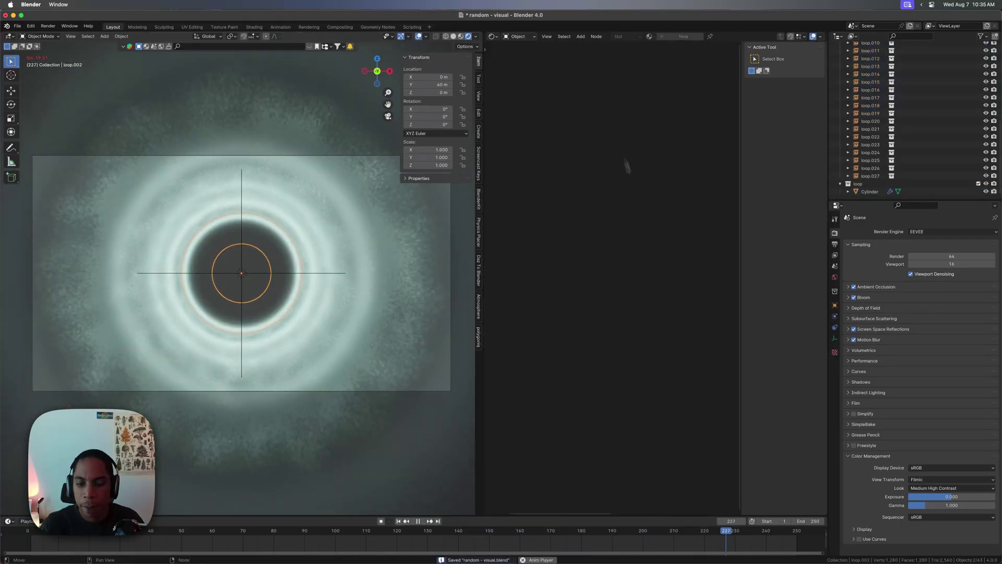
Step: Check the looped tunnel in Solid viewport shading and return to Rendered shading
key(z)
click(364, 280)
click(305, 273)
key(z)
click(318, 230)
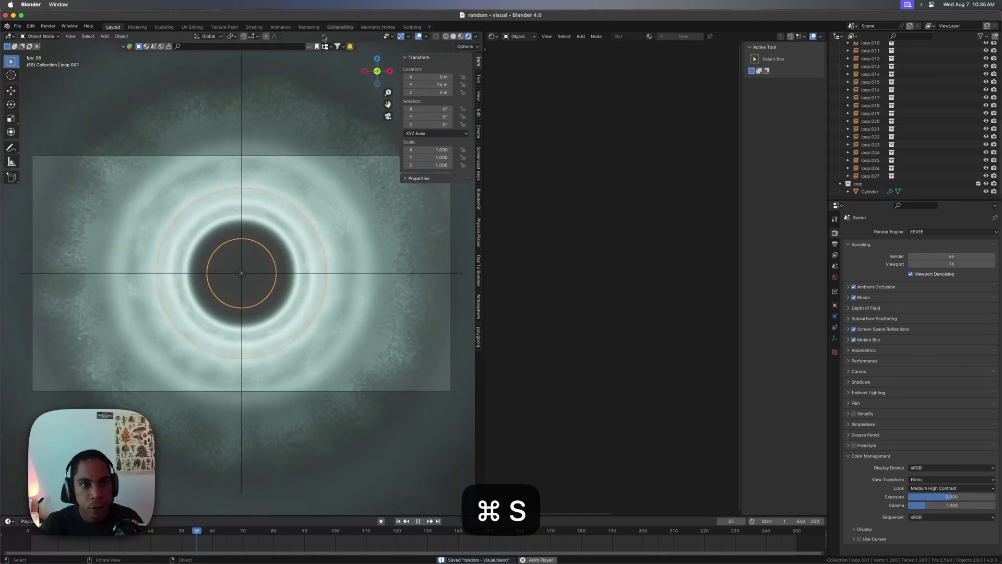
Step: Open the Compositing workspace, stop playback, and spread the Render Layers and Composite nodes apart horizontally
click(340, 27)
key(space)
middle_drag(407, 211, 219, 383)
click(224, 186)
key(g)
key(x)
click(160, 197)
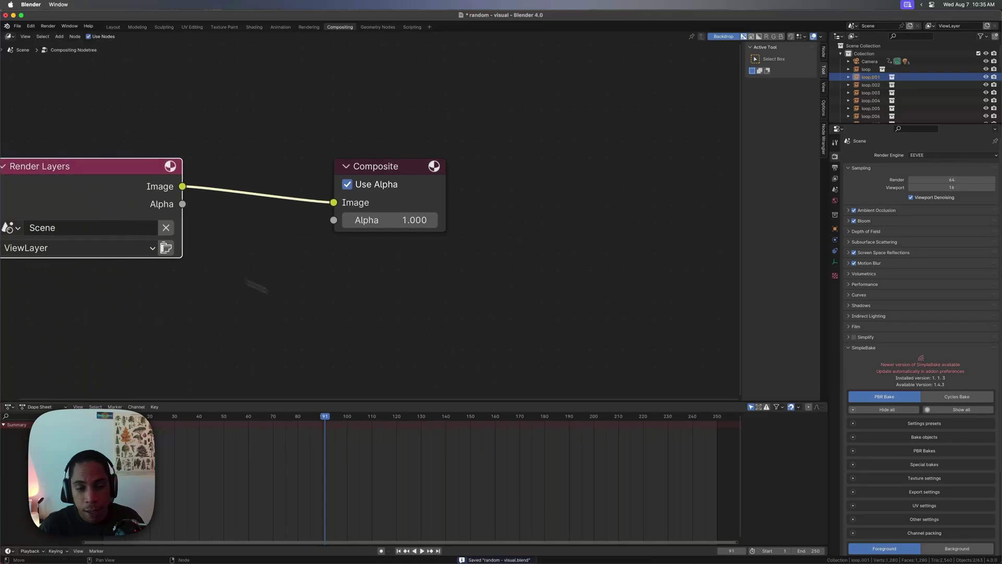
middle_drag(269, 290, 414, 318)
scroll(425, 320, up, 1)
key(g)
key(x)
click(271, 299)
click(292, 304)
Step: Add a Viewer node below Composite and feed it from a reroute placed on the Render Layers image link
key(shift+a)
click(340, 310)
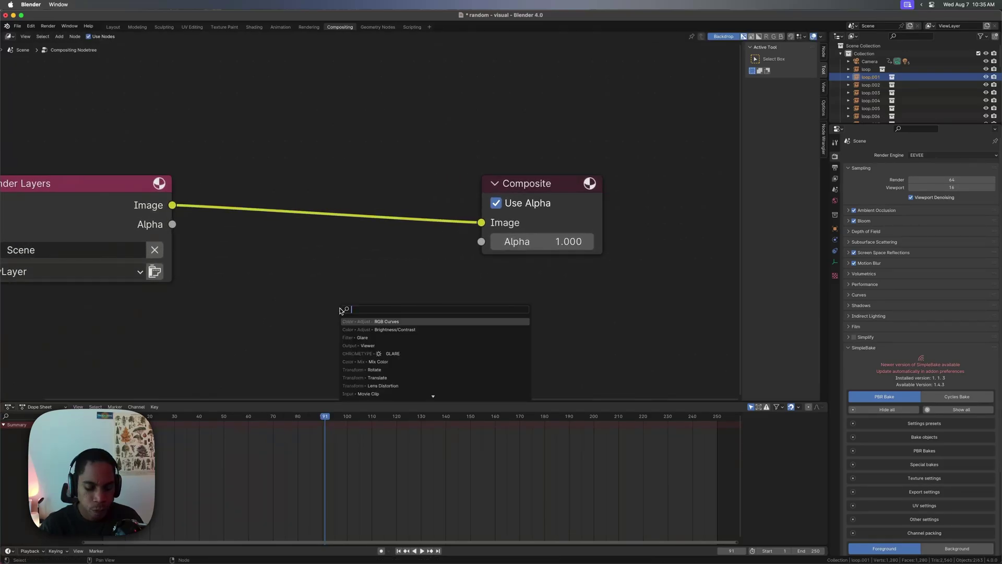
text(view)
key(Return)
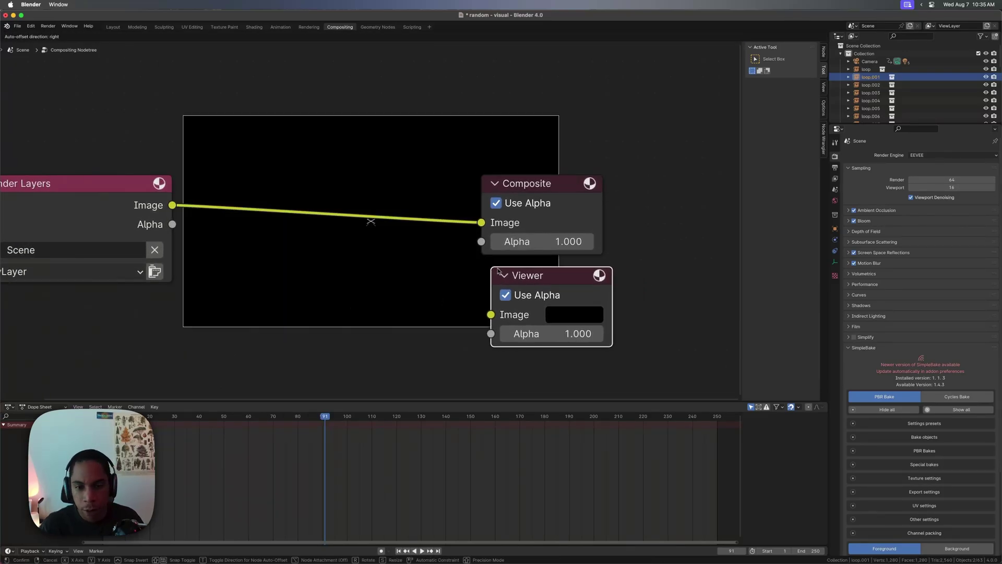
click(493, 270)
shift+right_drag(434, 205, 418, 265)
drag(425, 220, 489, 317)
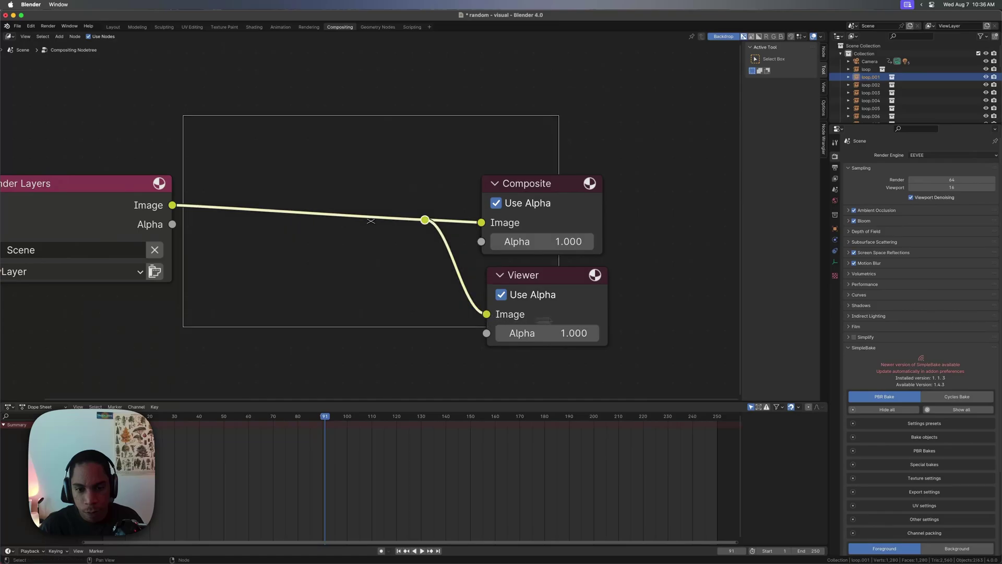
click(260, 103)
Step: Render the current frame to fill the compositor backdrop, close the render window, and save the file
middle_drag(297, 89, 364, 89)
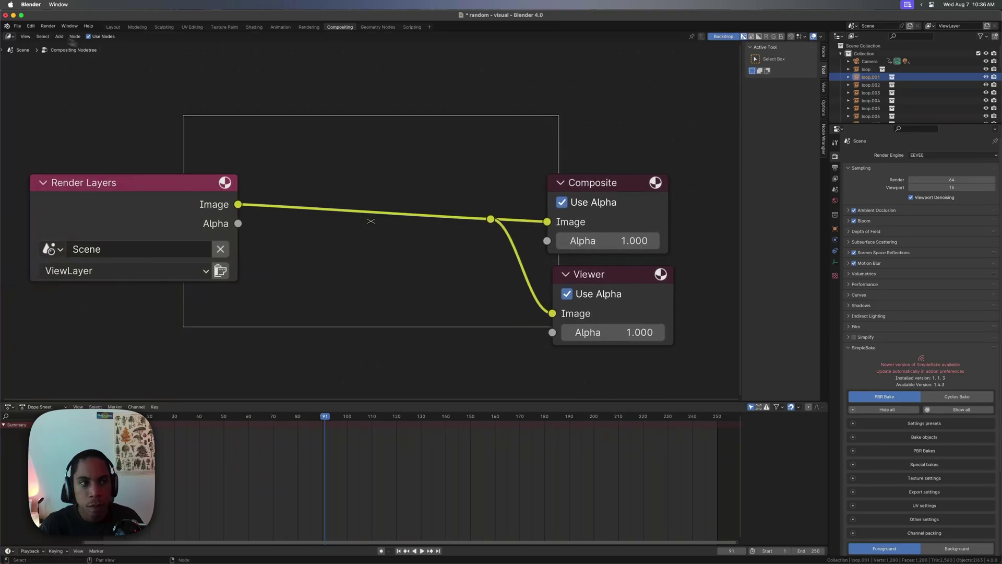
click(48, 26)
click(54, 35)
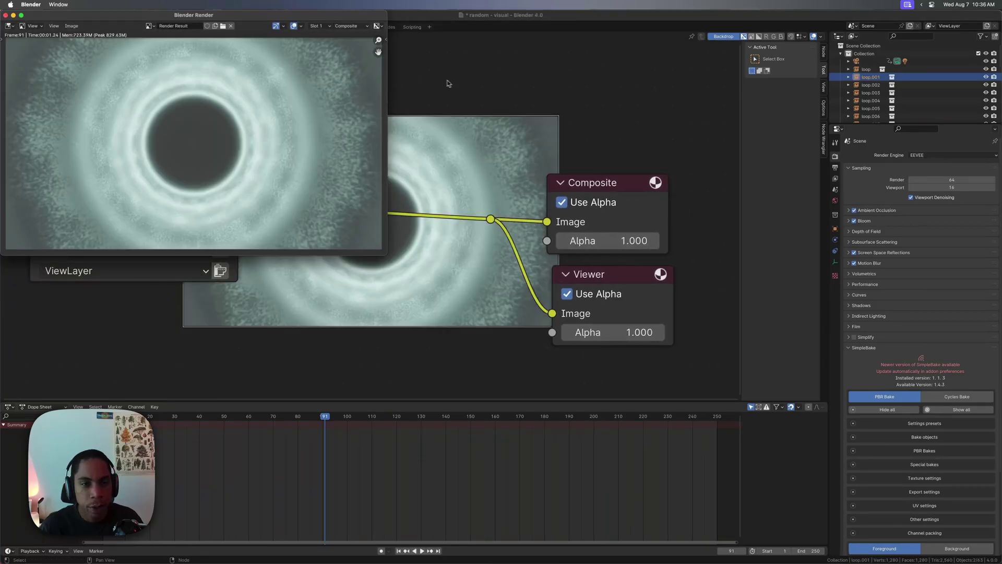
click(6, 15)
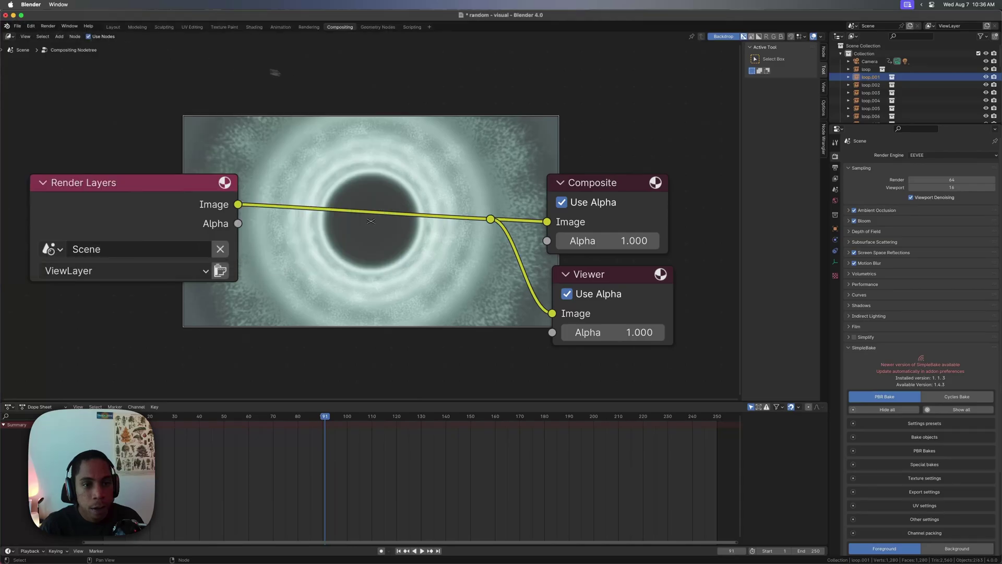
key(super+s)
Step: Insert a Glare node on the image link between Render Layers and the reroute
key(shift+a)
click(320, 79)
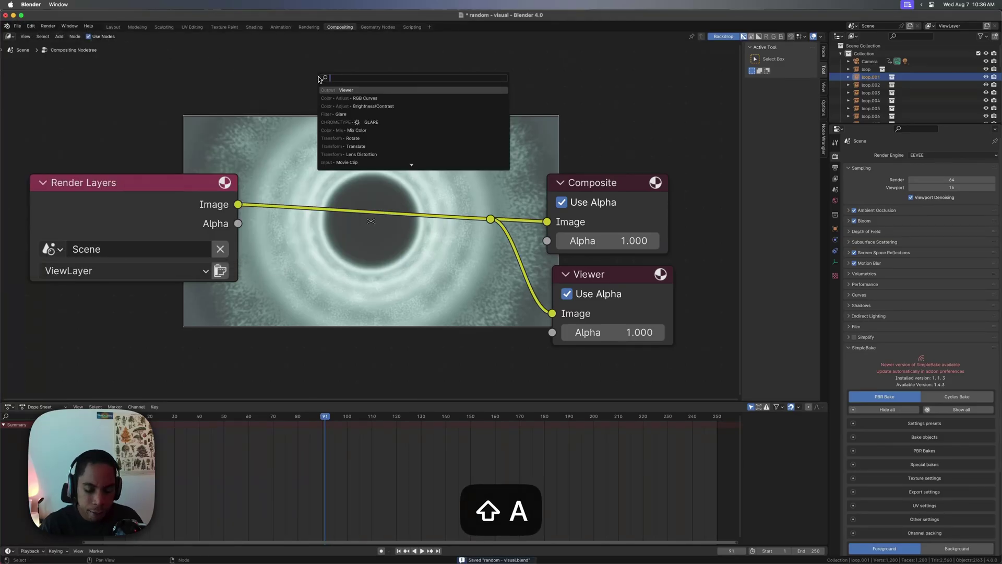
text(glare)
key(Return)
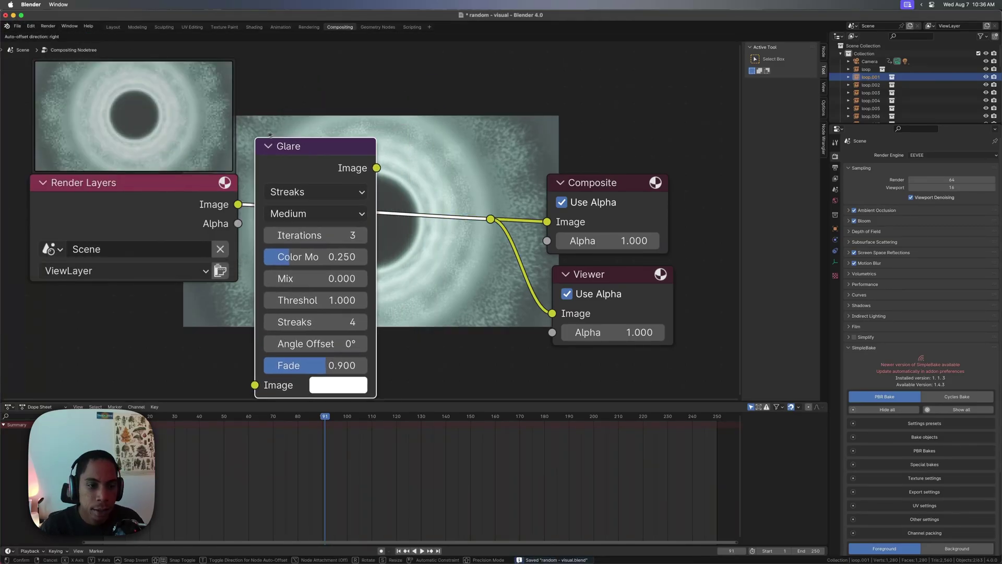
click(270, 136)
middle_drag(433, 96, 211, 77)
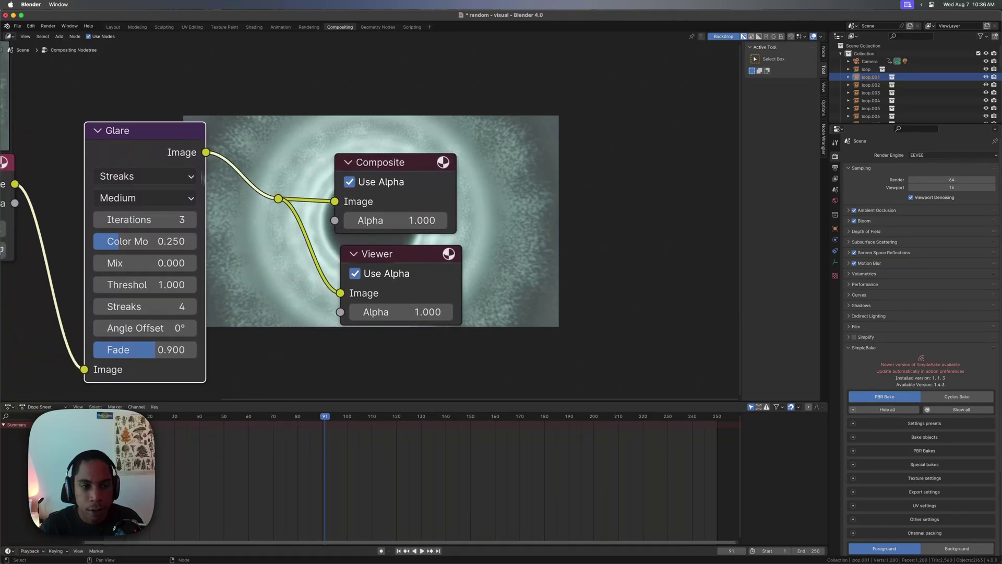
middle_drag(269, 103, 285, 98)
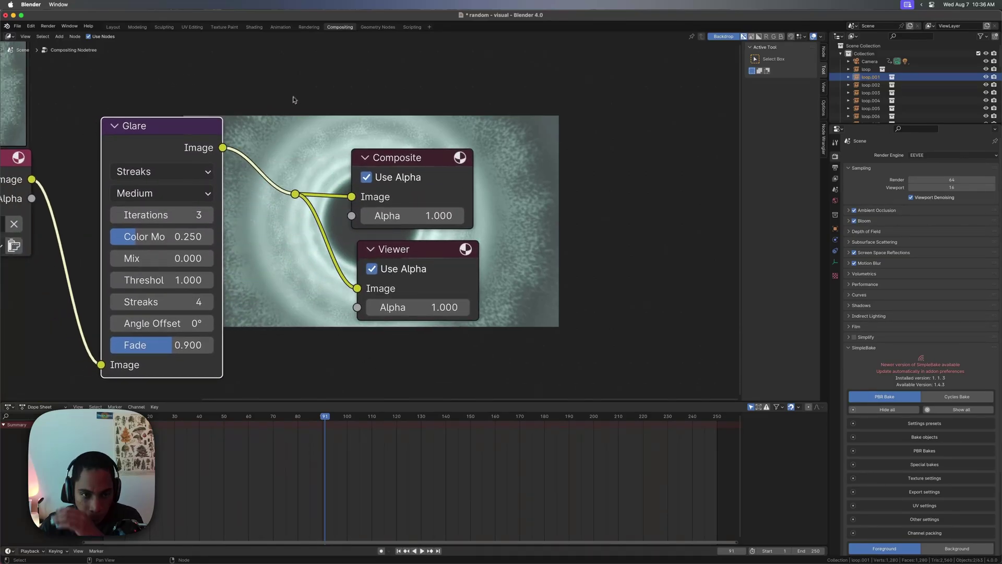
Step: Set the Glare node's quality to High and its threshold to 0
click(172, 193)
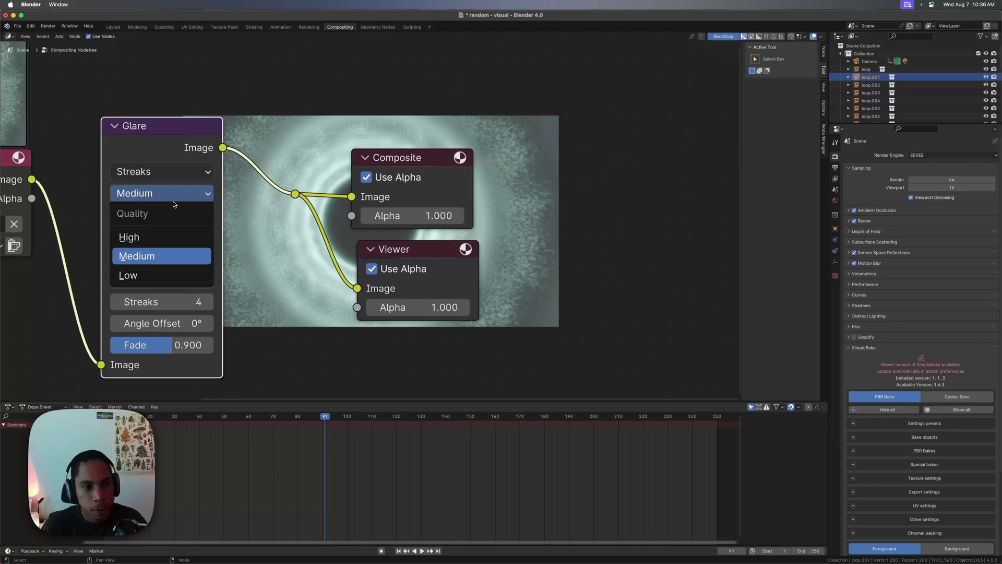
click(181, 234)
click(177, 173)
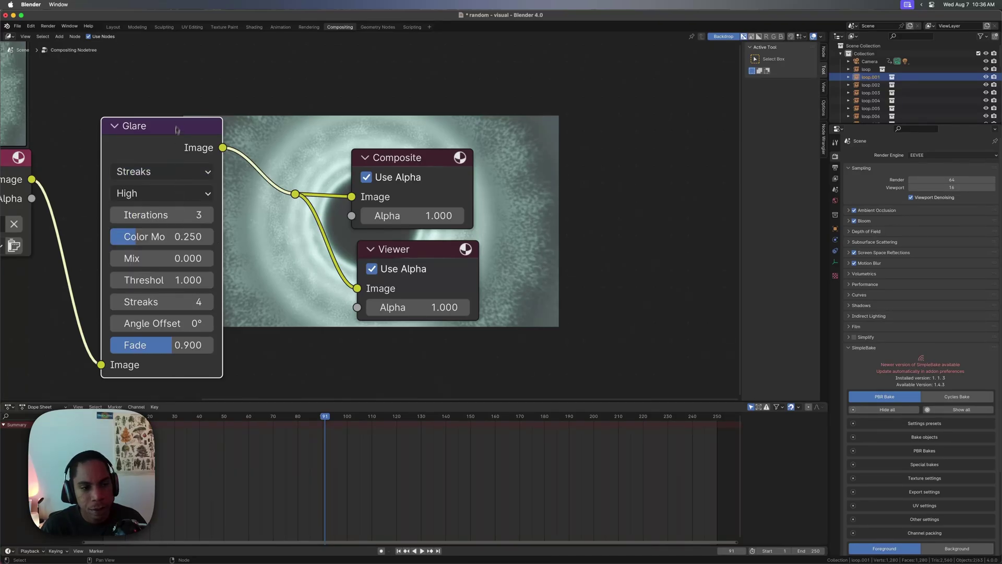
drag(185, 280, 167, 280)
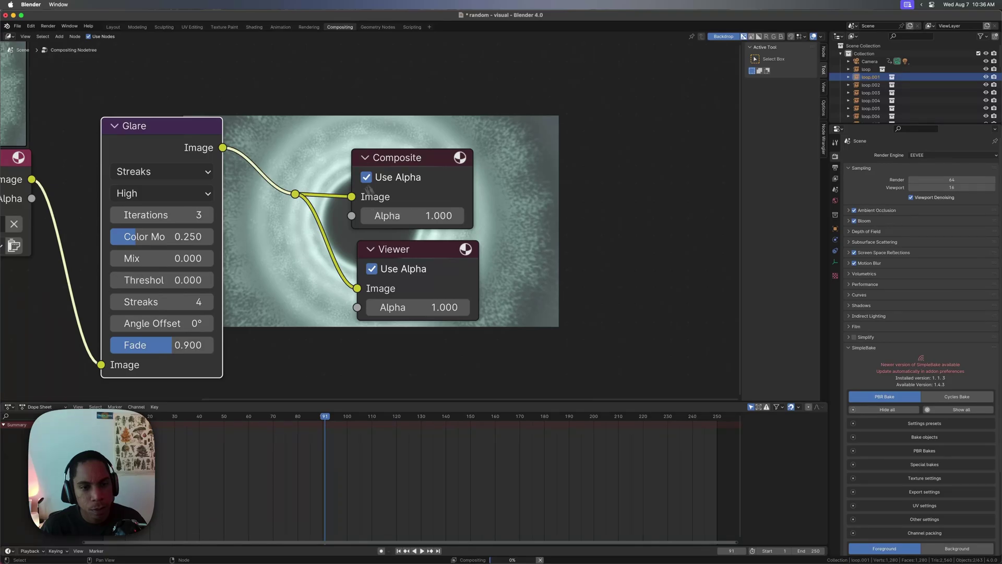
Step: Move the Composite and Viewer nodes and the reroute horizontally away from the Glare node to uncover the backdrop image
drag(381, 134, 528, 351)
key(g)
key(x)
click(657, 349)
drag(329, 187, 284, 205)
key(g)
key(x)
click(574, 291)
Step: Compare the Simple Star and Streaks glare types, and set the Glare node to Fog Glow
drag(178, 279, 130, 280)
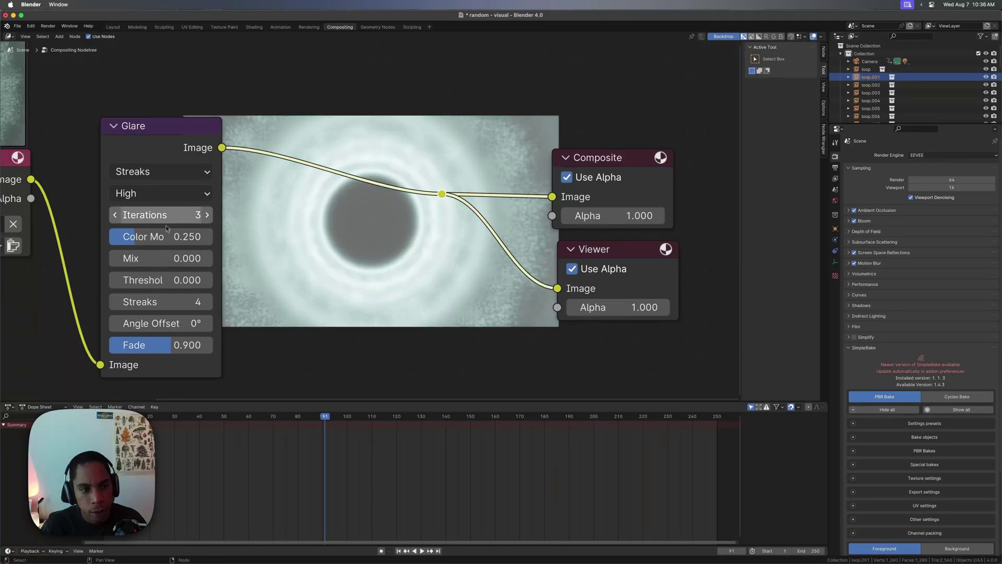
click(160, 173)
click(162, 272)
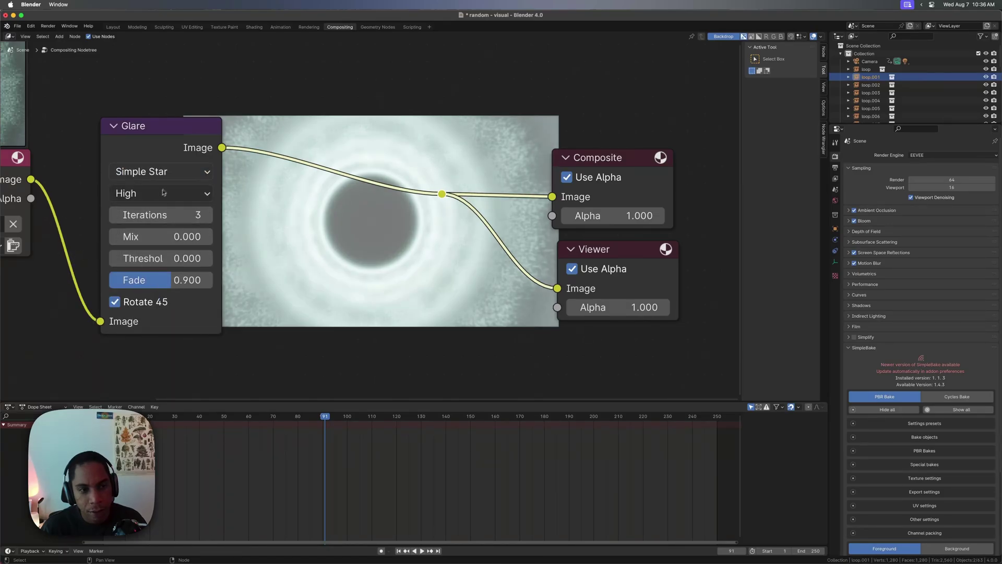
click(163, 172)
click(170, 232)
click(167, 174)
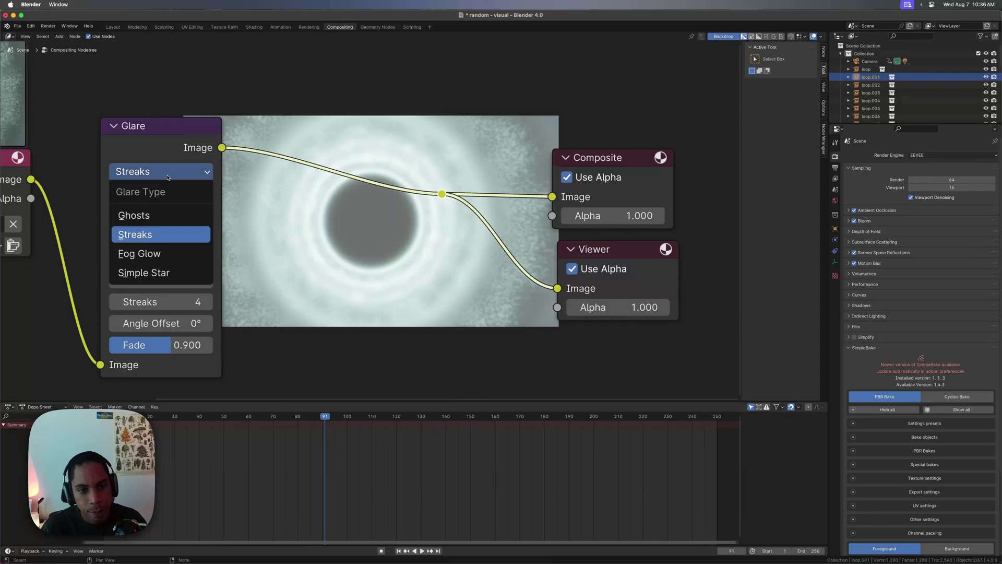
click(165, 234)
click(163, 175)
click(139, 253)
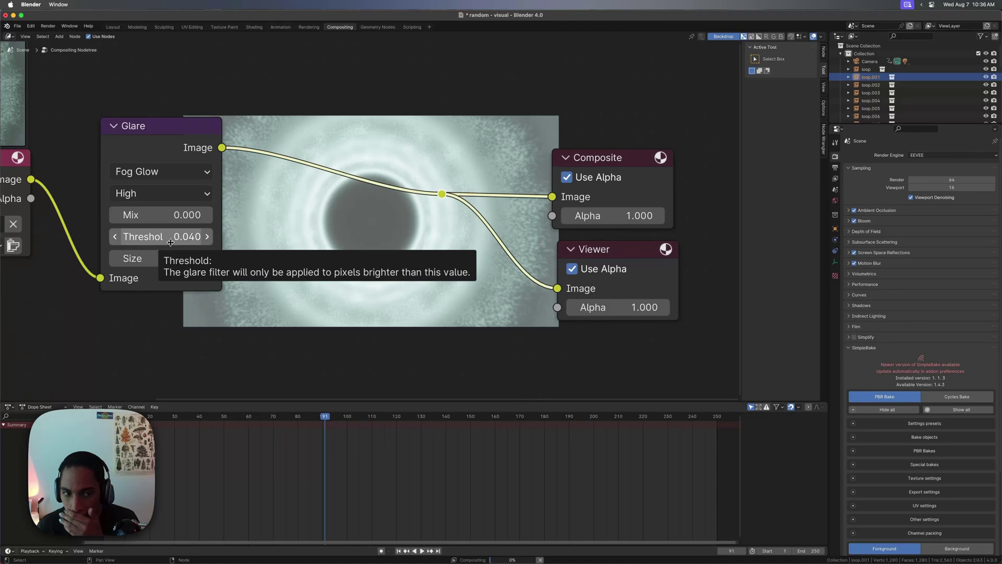
Step: Set the Fog Glow threshold to 0.140 and save the file
drag(174, 240, 167, 236)
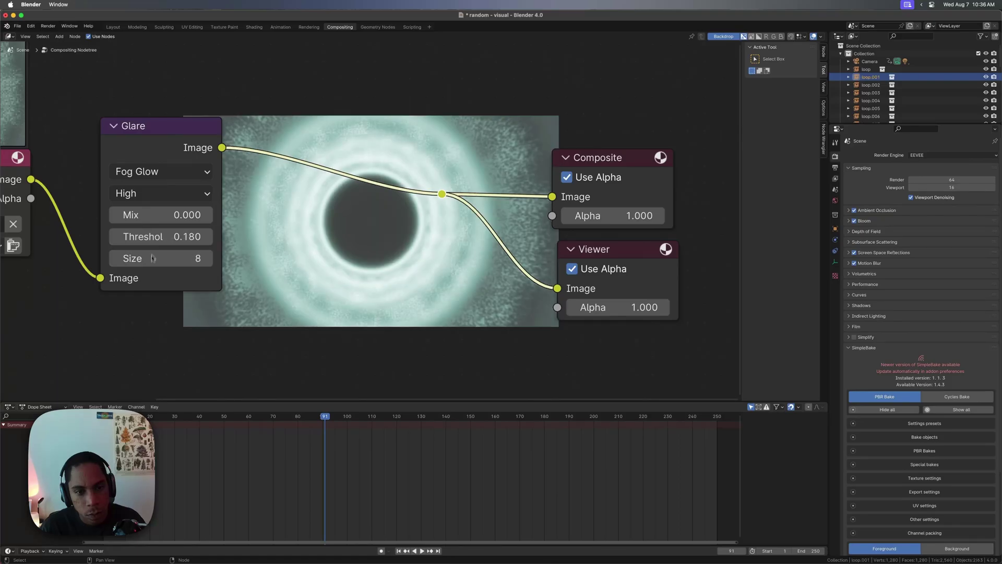
drag(180, 239, 177, 239)
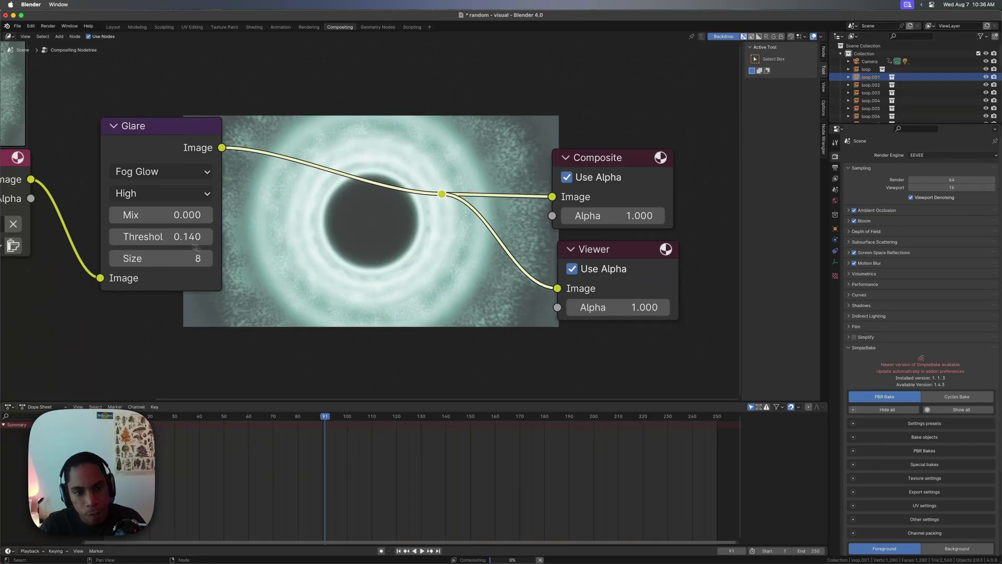
middle_drag(477, 321, 453, 328)
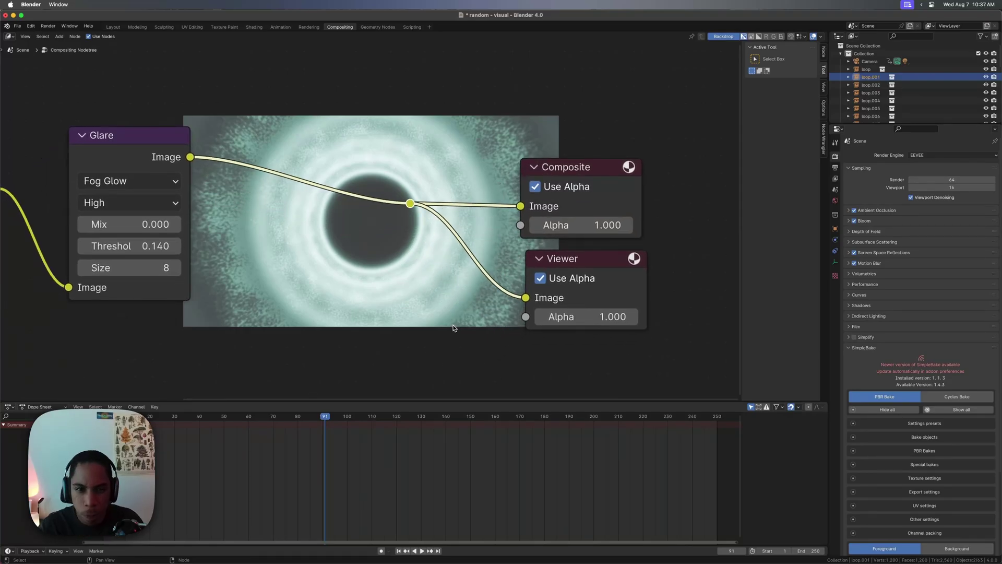
scroll(424, 307, left, 5)
scroll(399, 295, right, 1)
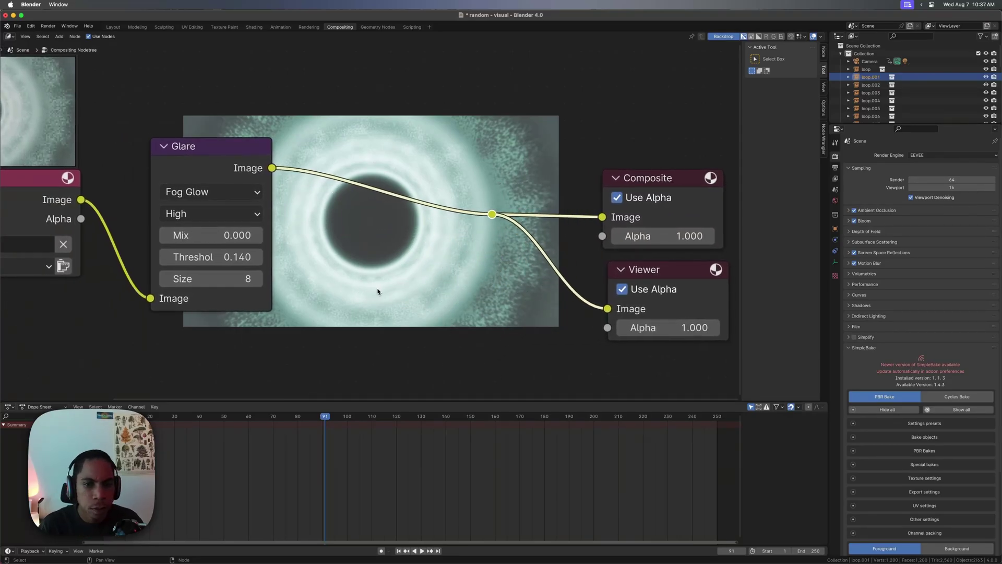
key(super+s)
Step: Set the output file format to FFmpeg Video with an MPEG-4 container
click(884, 349)
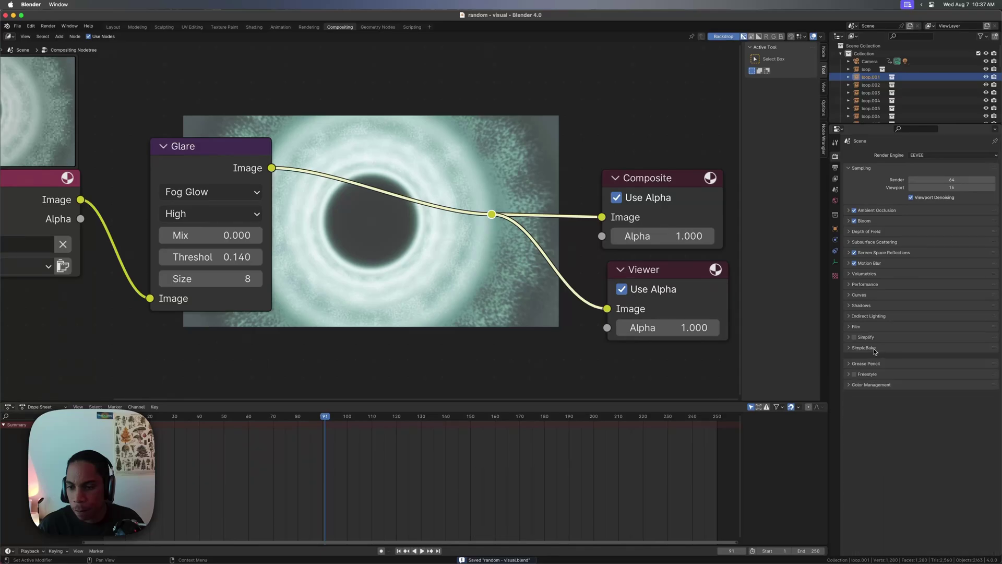
click(835, 173)
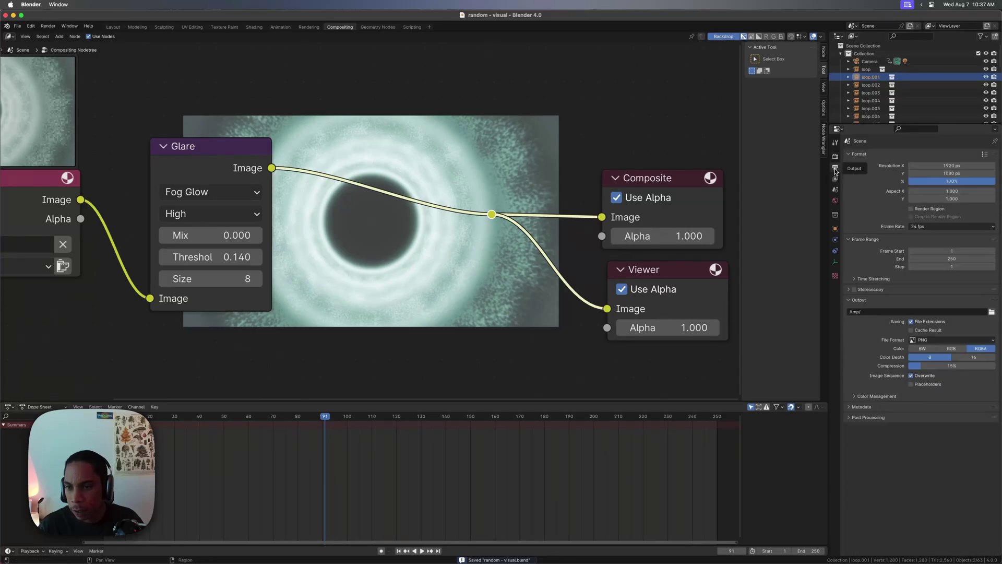
click(961, 340)
click(968, 381)
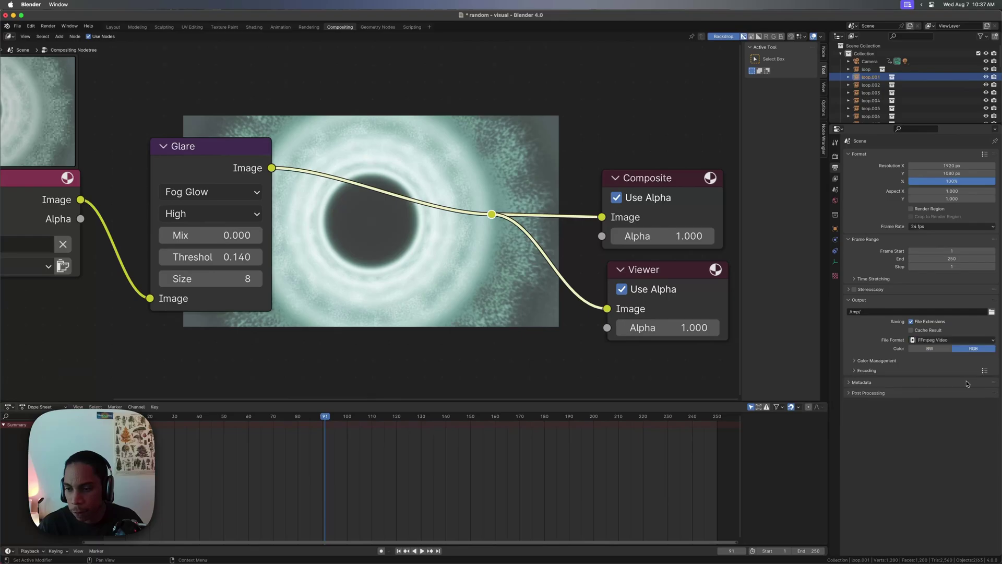
click(887, 372)
click(919, 382)
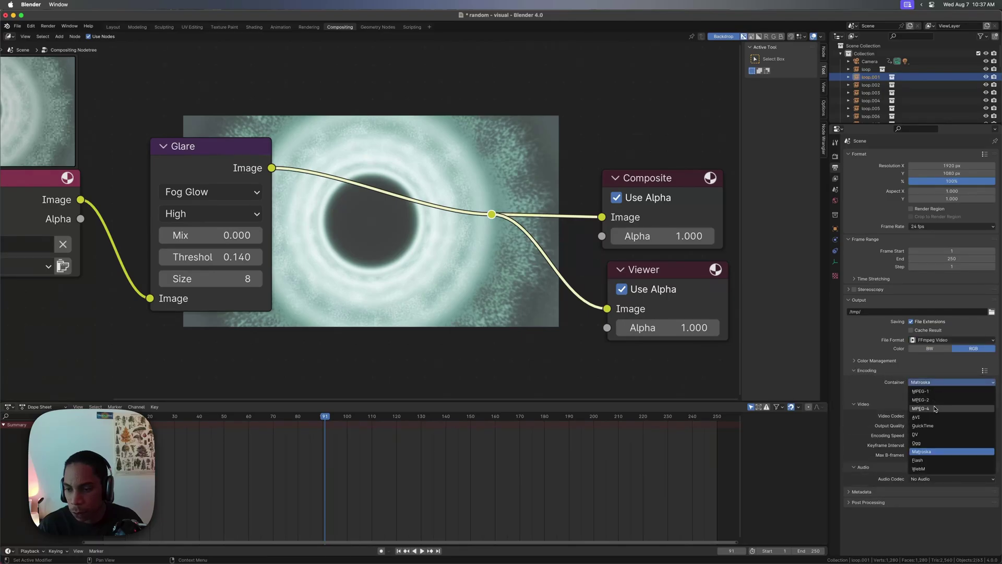
click(934, 407)
Step: Start rendering the animation and save the file
click(48, 26)
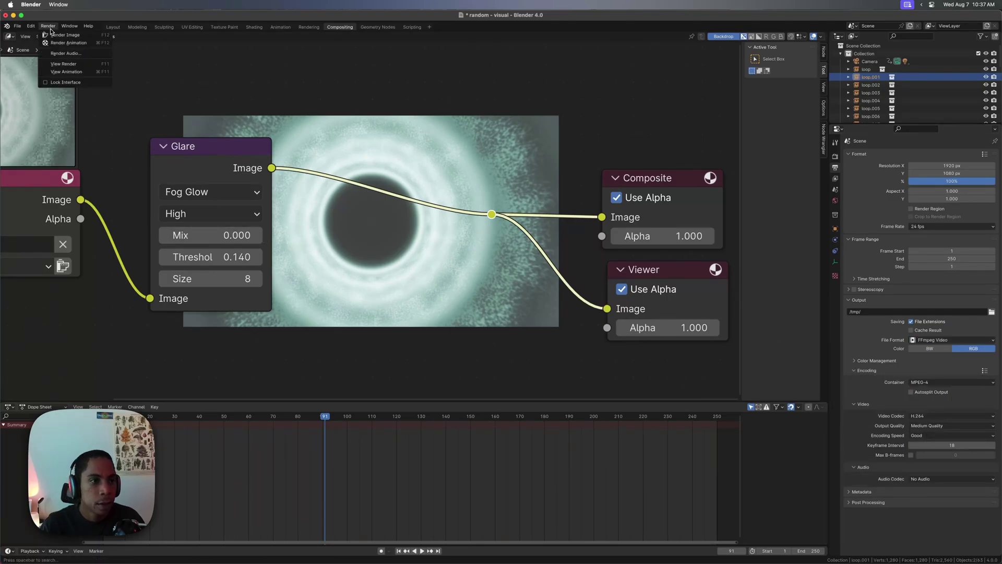
click(52, 44)
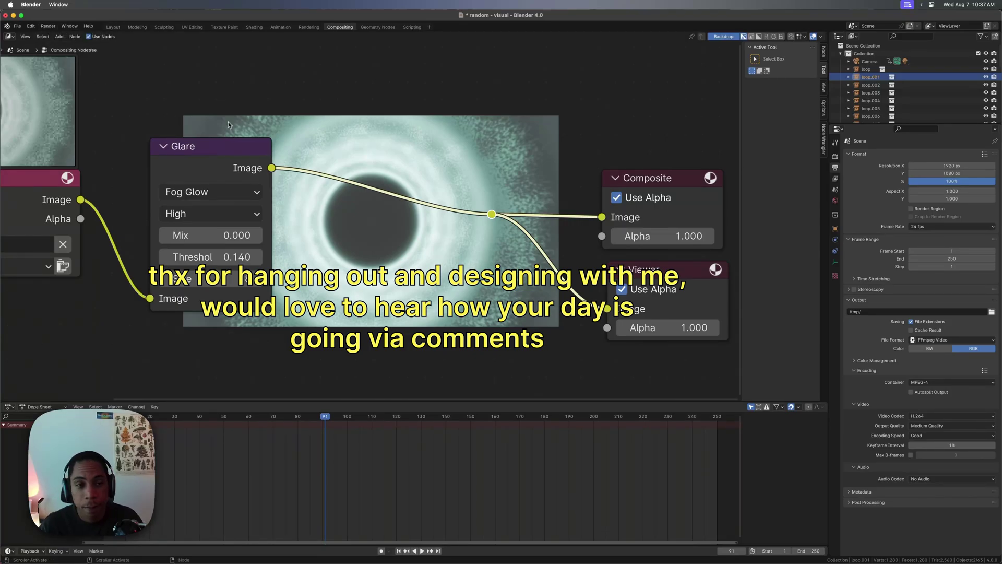
key(super+s)
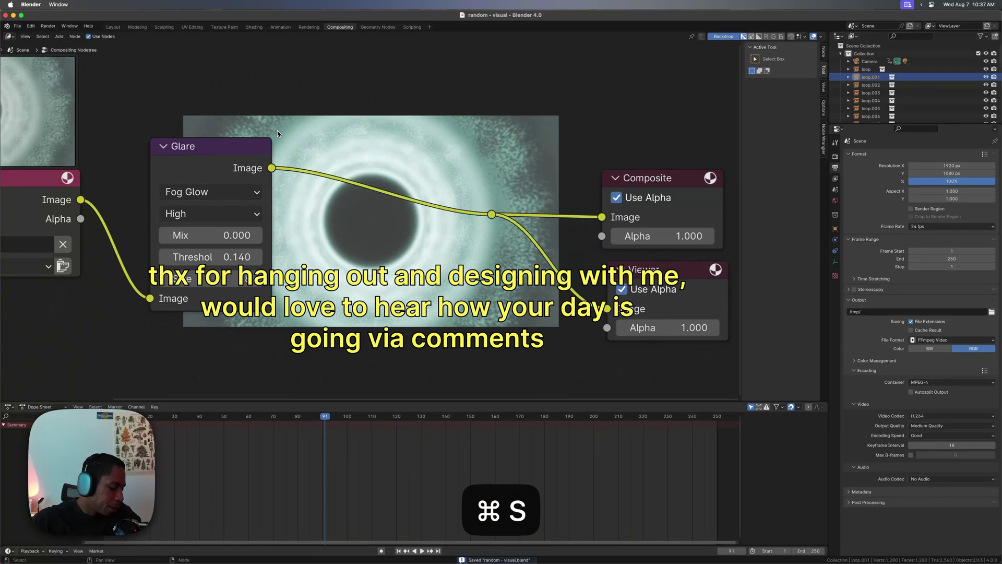